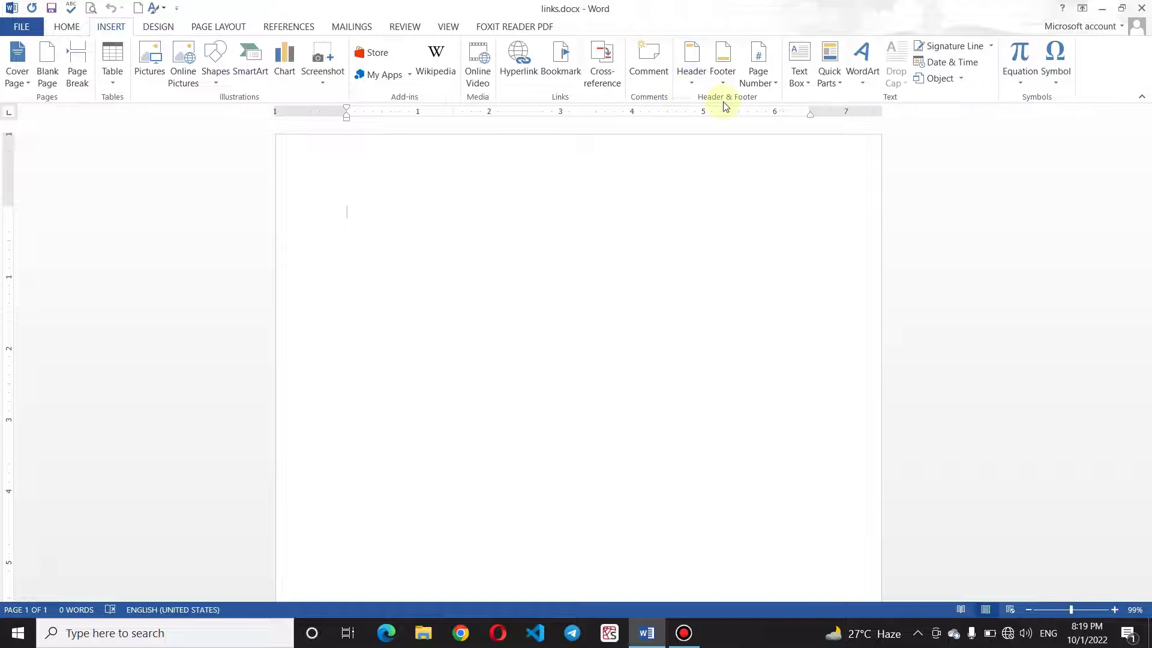
Minimize the Word 2013 window with the blank links document to reveal the desktop
{"action": "left_click", "coordinate": [1099, 12]}
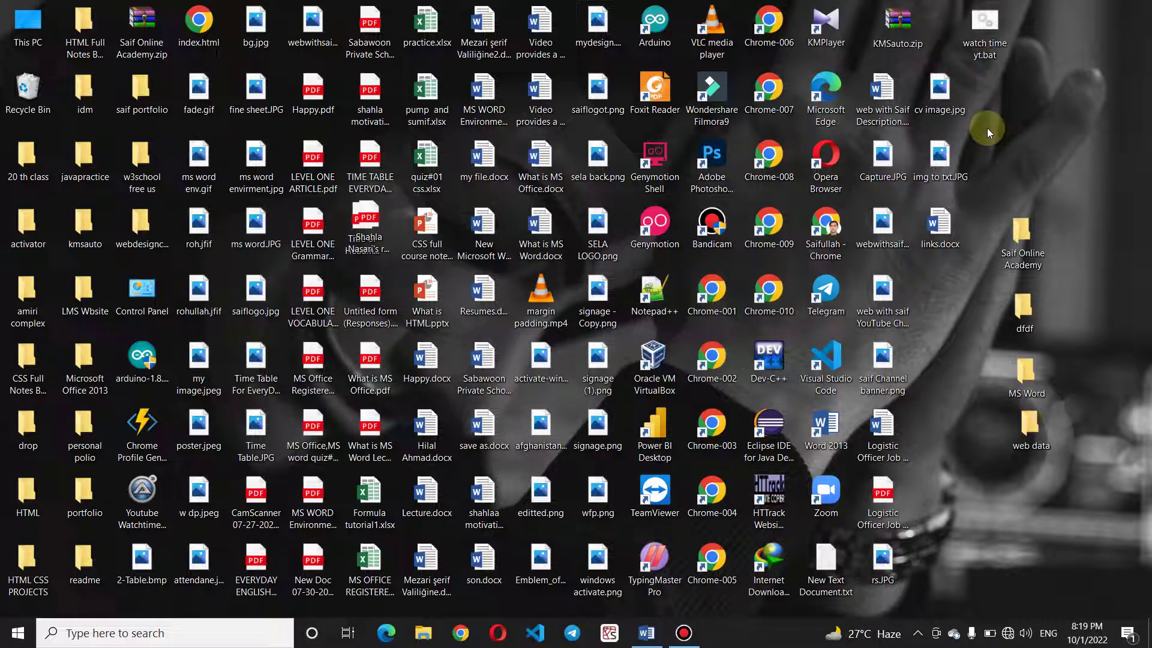
Step through the L desktop files to open LEVEL ONE VOCABULARY.pdf in Edge
{"action": "key", "text": "l"}
{"action": "key", "text": "l"}
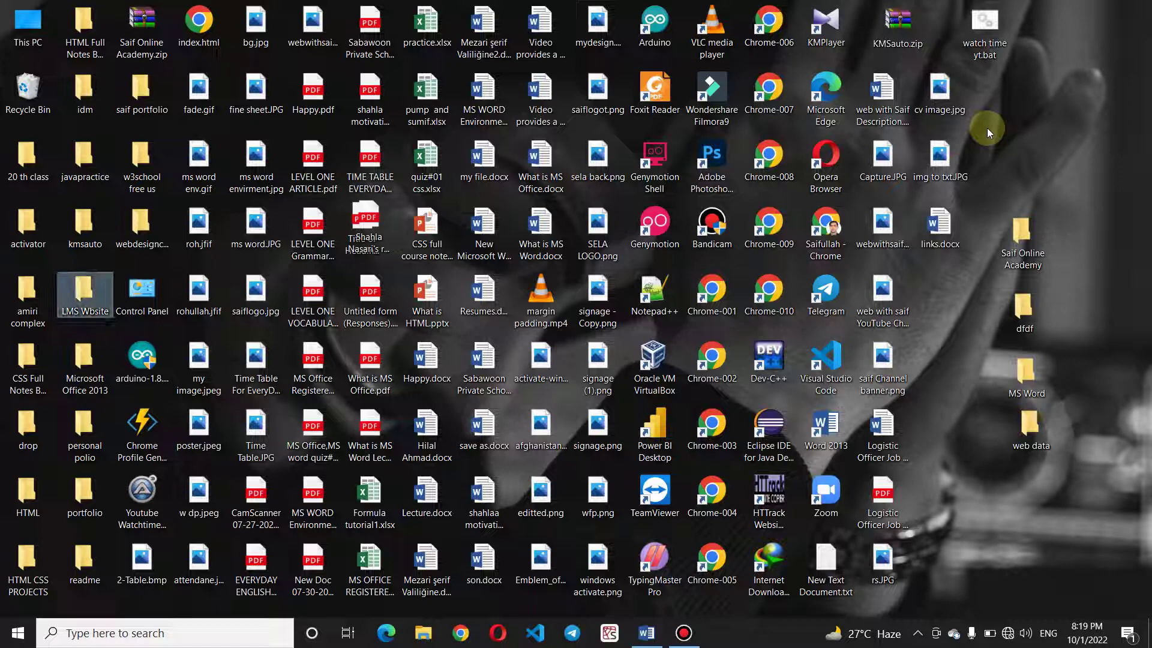
{"action": "key", "text": "l"}
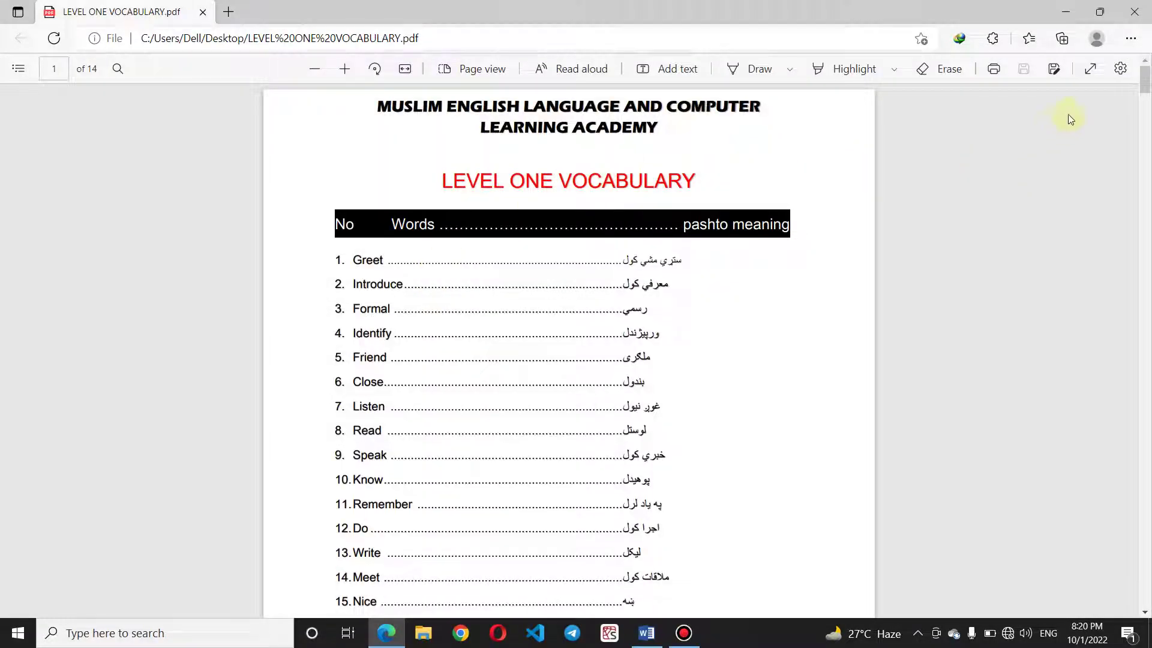
{"action": "left_click_drag", "start_coordinate": [1145, 81], "coordinate": [1147, 115]}
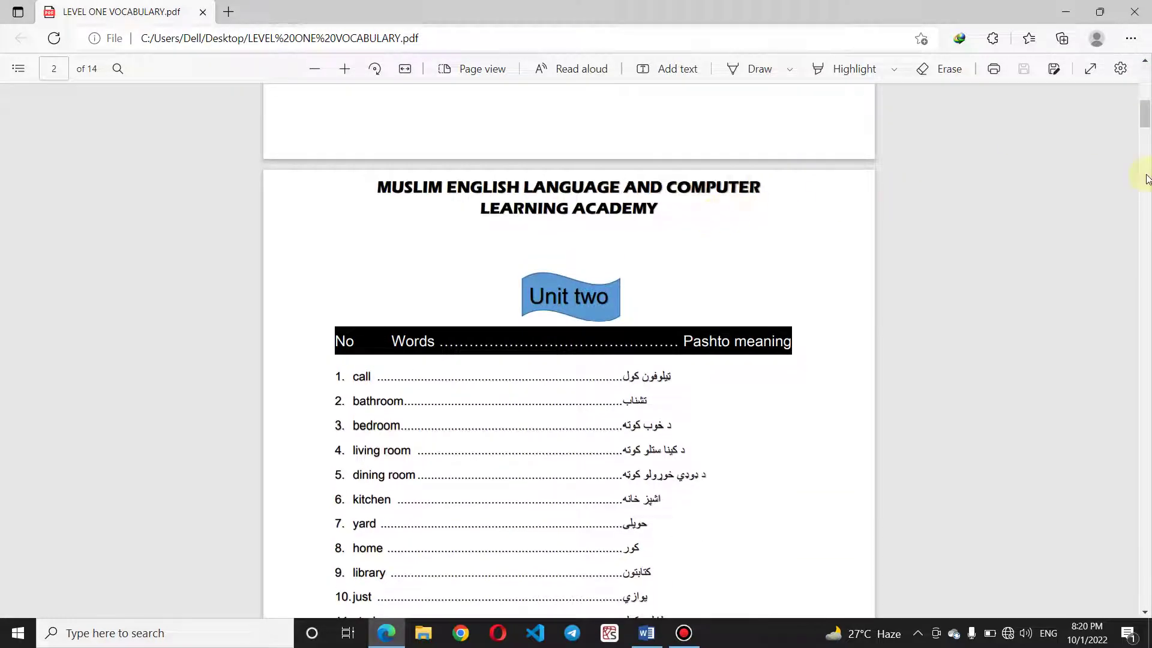
{"action": "left_click_drag", "start_coordinate": [1146, 136], "coordinate": [1145, 157]}
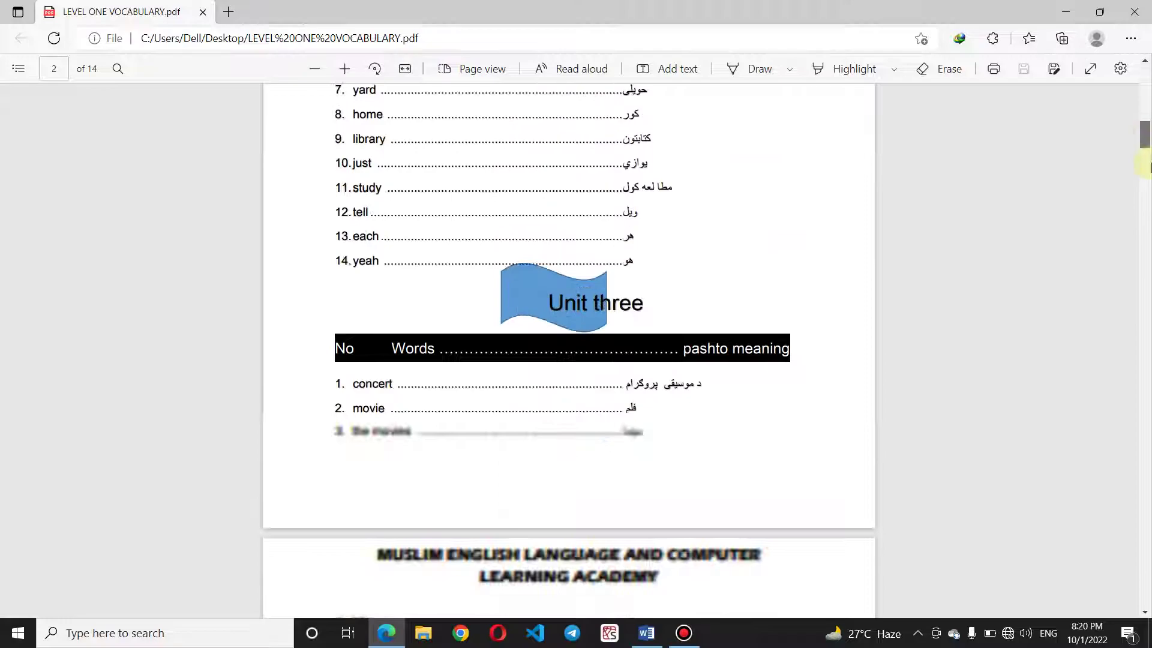
Close the LEVEL ONE VOCABULARY PDF after viewing Units two and three
{"action": "left_click", "coordinate": [1134, 10]}
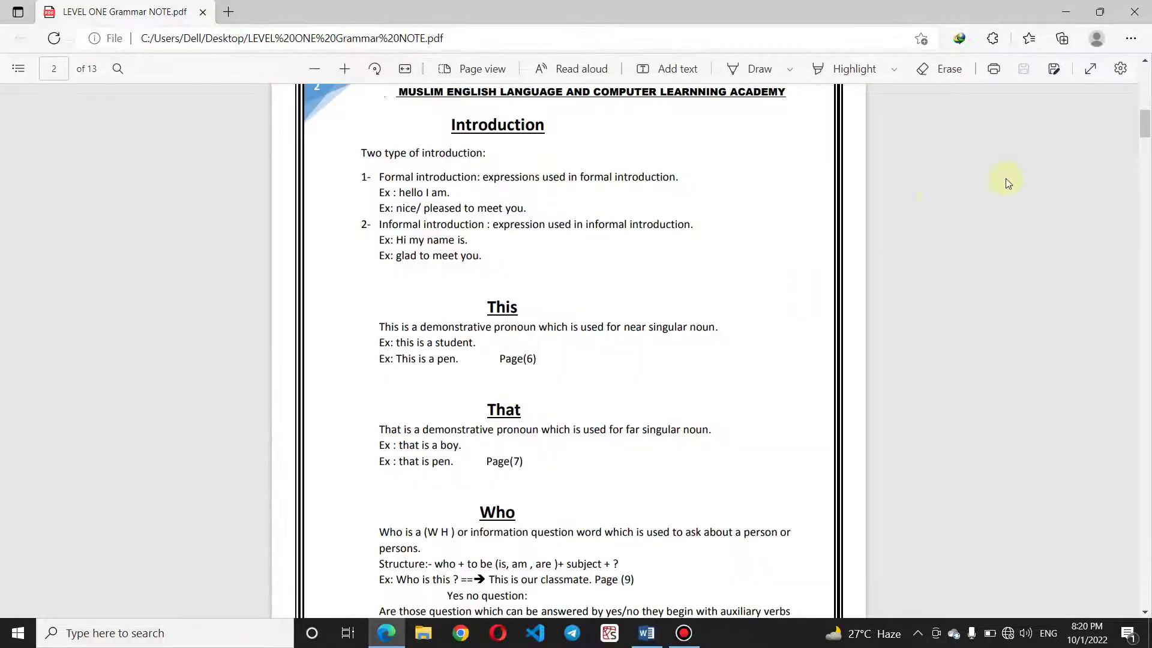
{"action": "left_click_drag", "start_coordinate": [1148, 112], "coordinate": [1145, 65]}
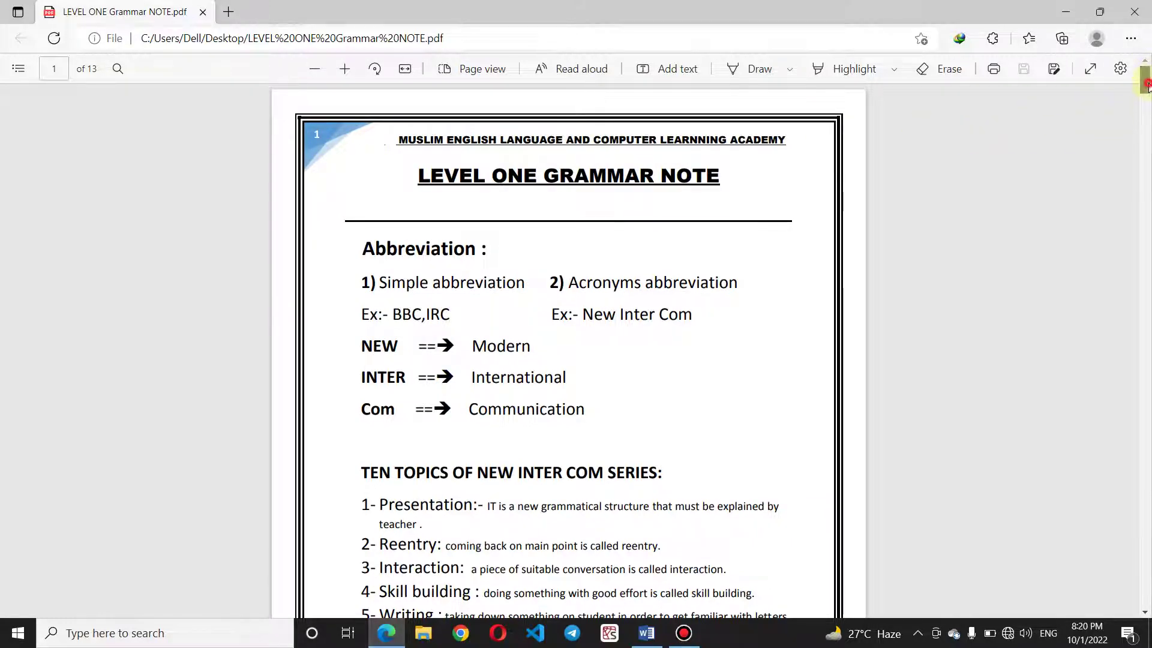
{"action": "left_click_drag", "start_coordinate": [1146, 83], "coordinate": [1144, 105]}
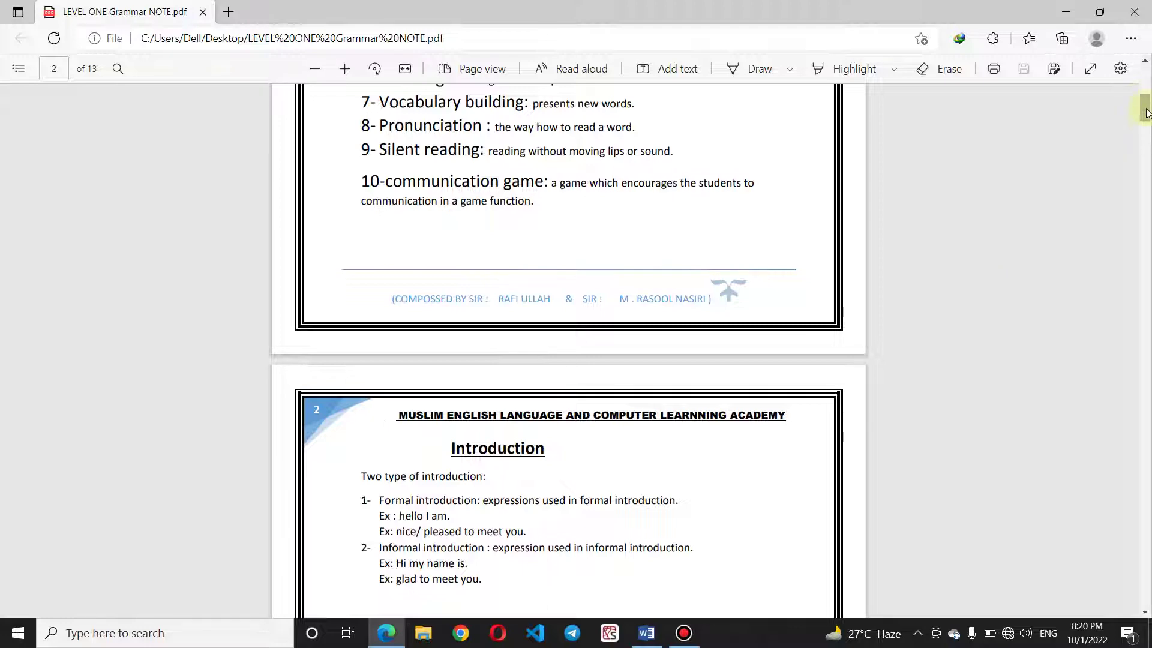
{"action": "left_click_drag", "start_coordinate": [1145, 110], "coordinate": [1147, 157]}
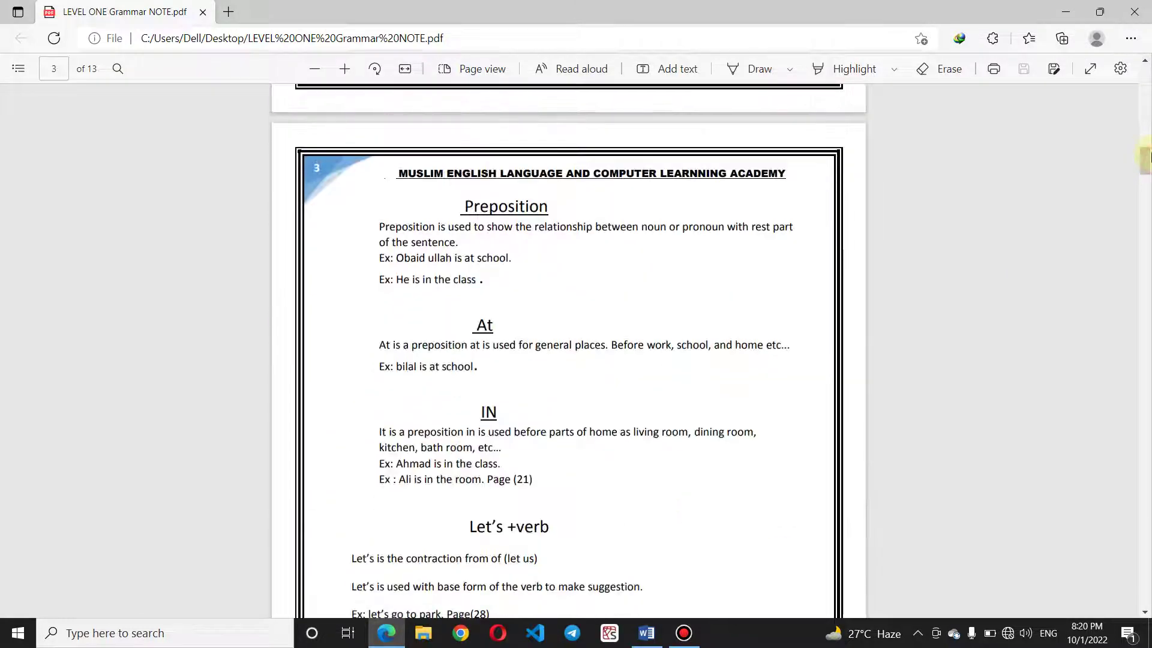
{"action": "left_click_drag", "start_coordinate": [1148, 155], "coordinate": [1146, 131]}
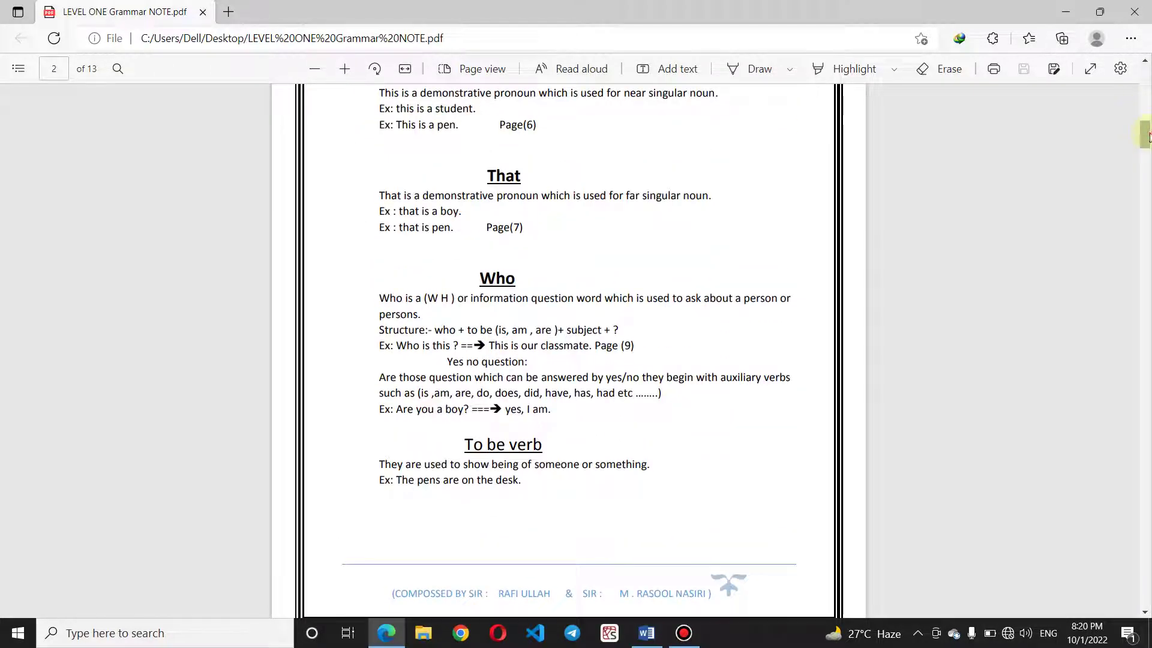
{"action": "scroll", "coordinate": [1147, 135], "scroll_direction": "down", "scroll_amount": 1}
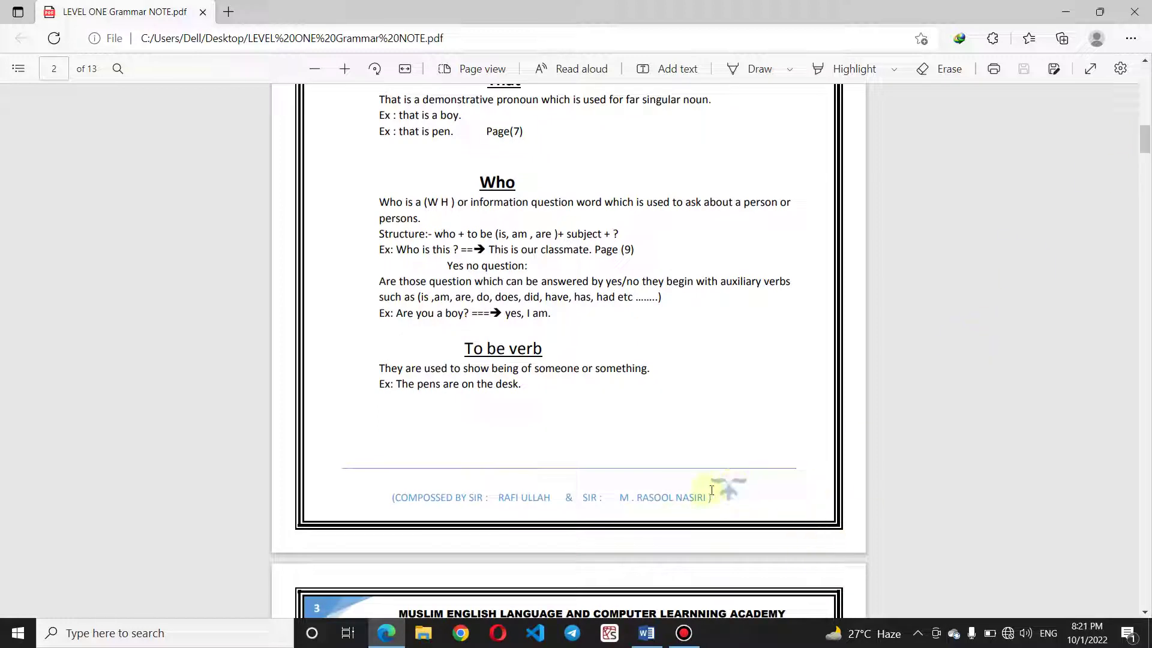
{"action": "scroll", "coordinate": [1138, 144], "scroll_direction": "up", "scroll_amount": 3}
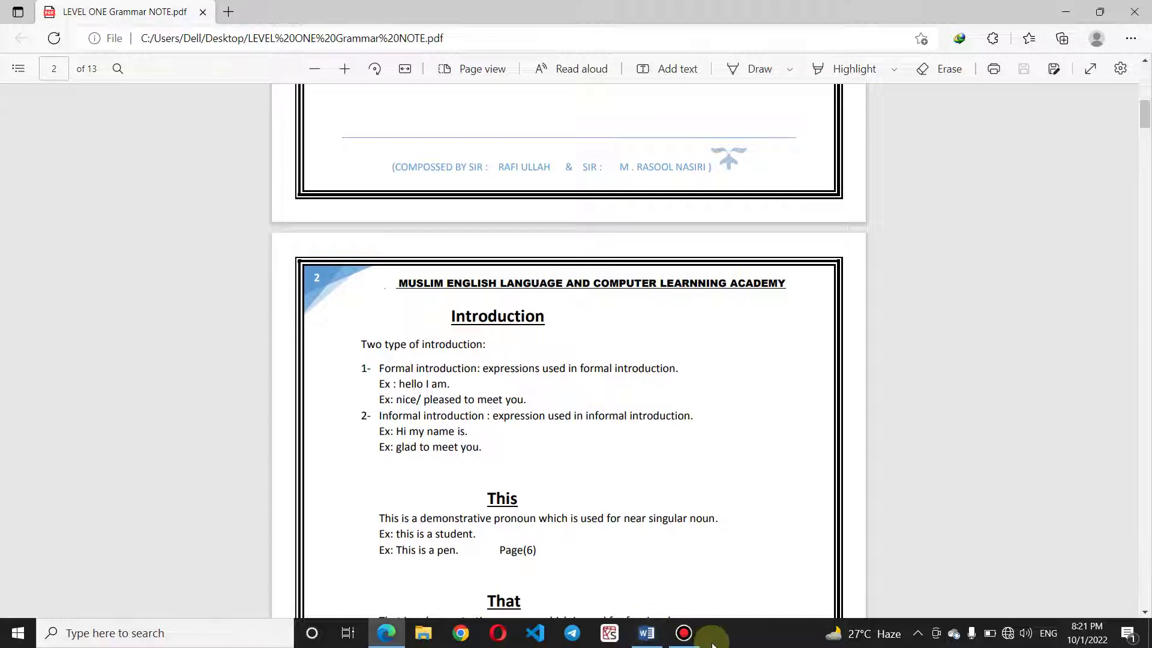
Open LEVEL ONE Grammar NOTE.pdf and scroll through pages 1–3 up to 'To be verb'
{"action": "left_click", "coordinate": [683, 633]}
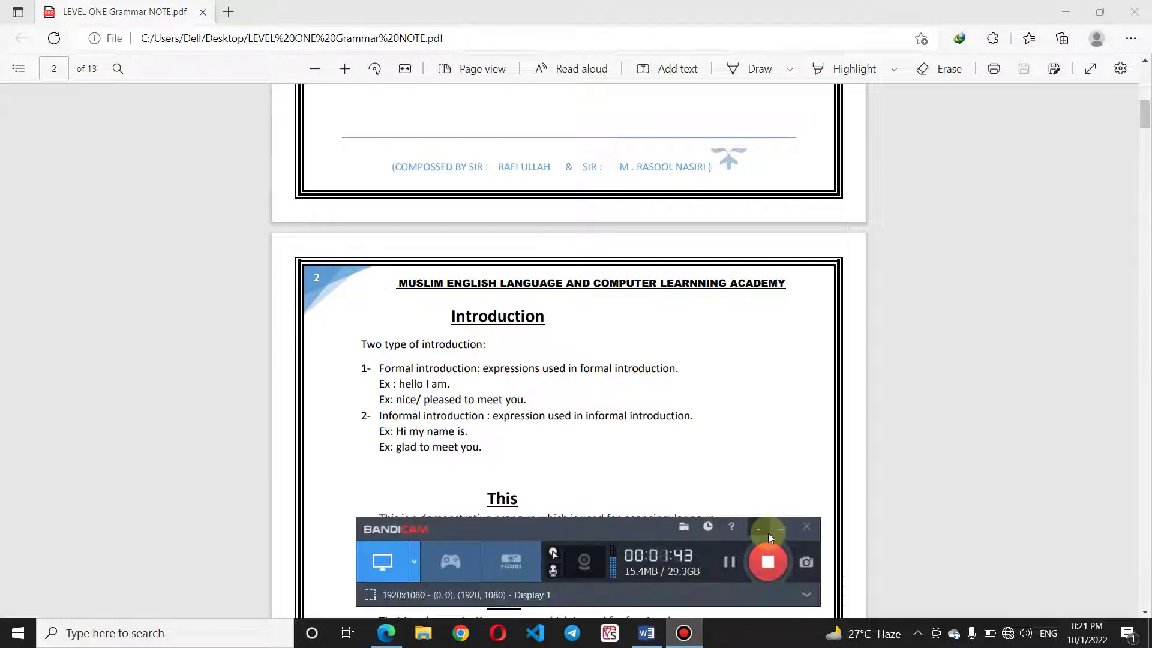
{"action": "left_click", "coordinate": [779, 526]}
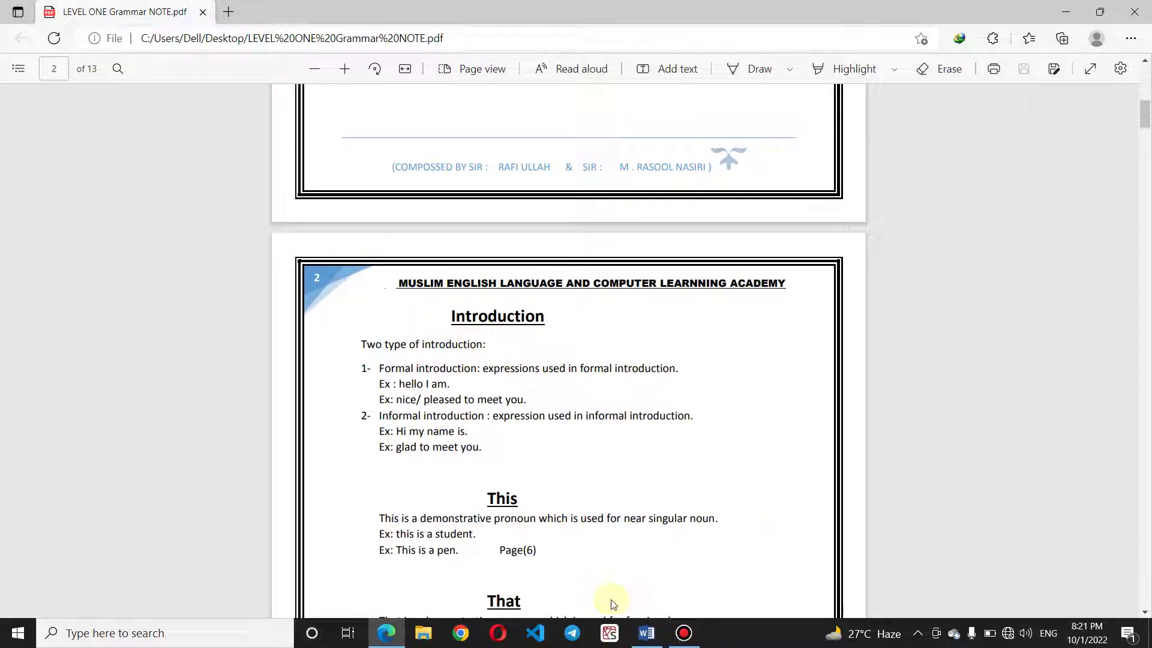
Back in the Word links document, generate five sample paragraphs with =rand()
{"action": "left_click", "coordinate": [647, 633]}
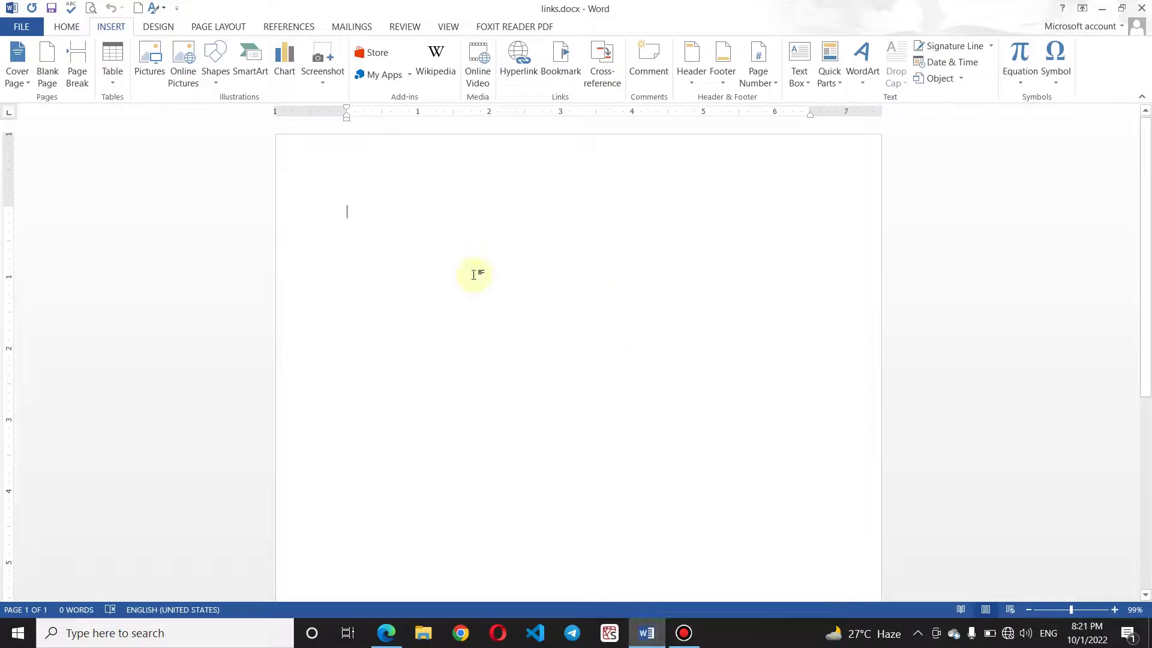
{"action": "type", "text": "=rand("}
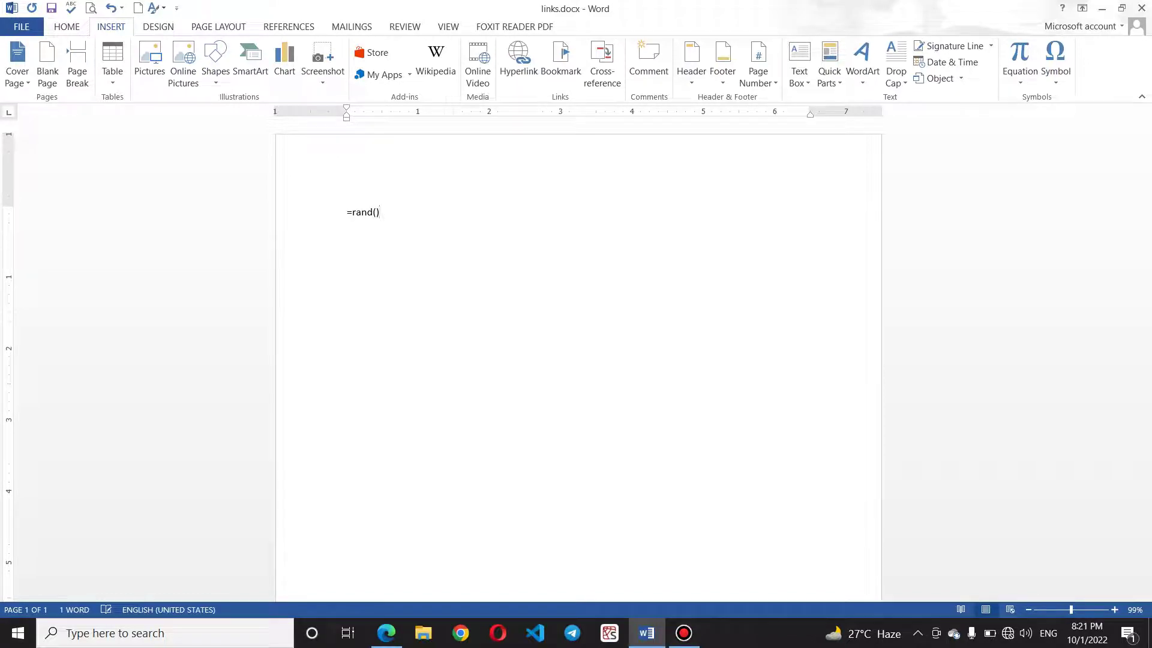
{"action": "key", "text": "Return"}
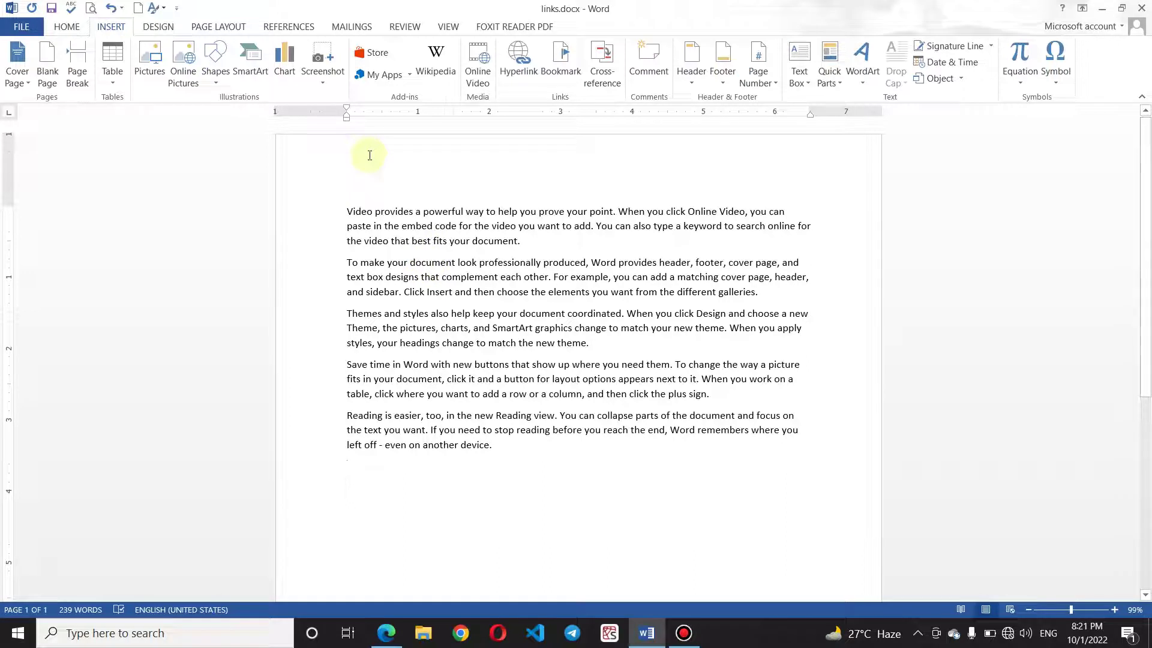
Insert the Blank (Three Columns) header and return to the body text
{"action": "left_click", "coordinate": [691, 68]}
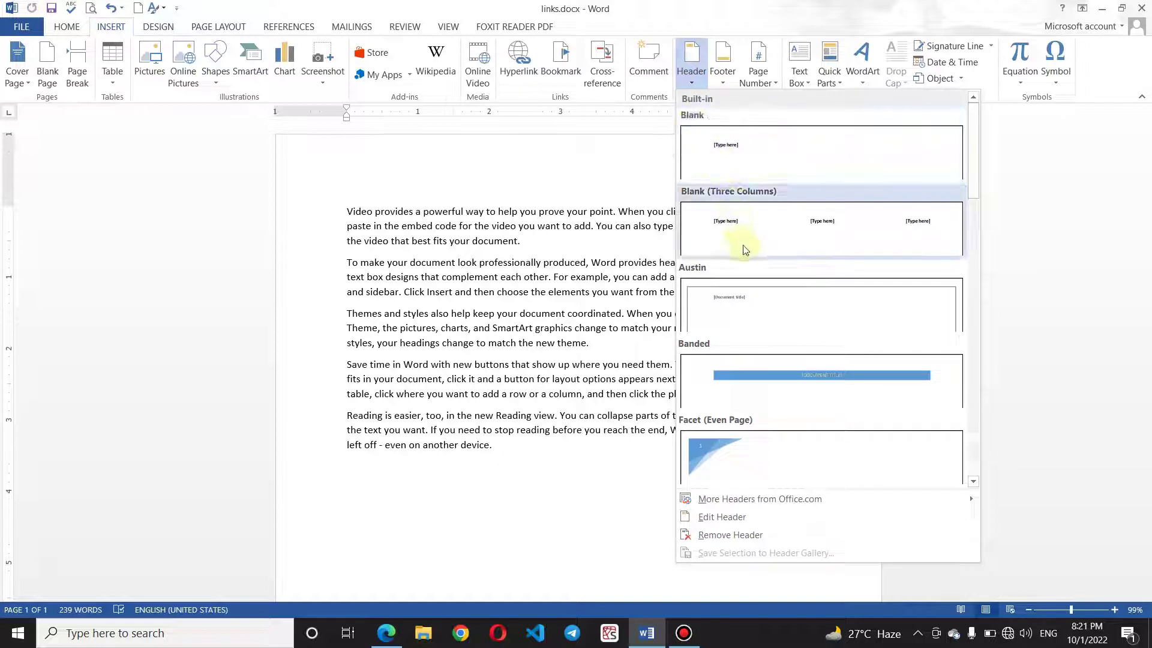
{"action": "left_click", "coordinate": [754, 223]}
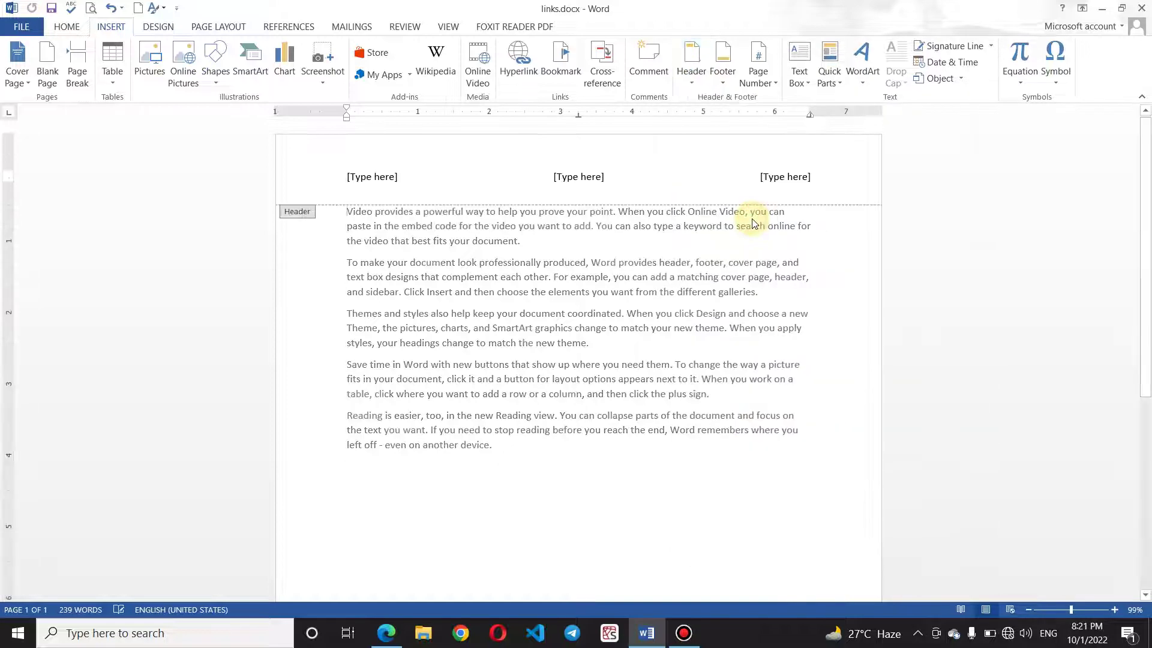
{"action": "double_click", "coordinate": [348, 227]}
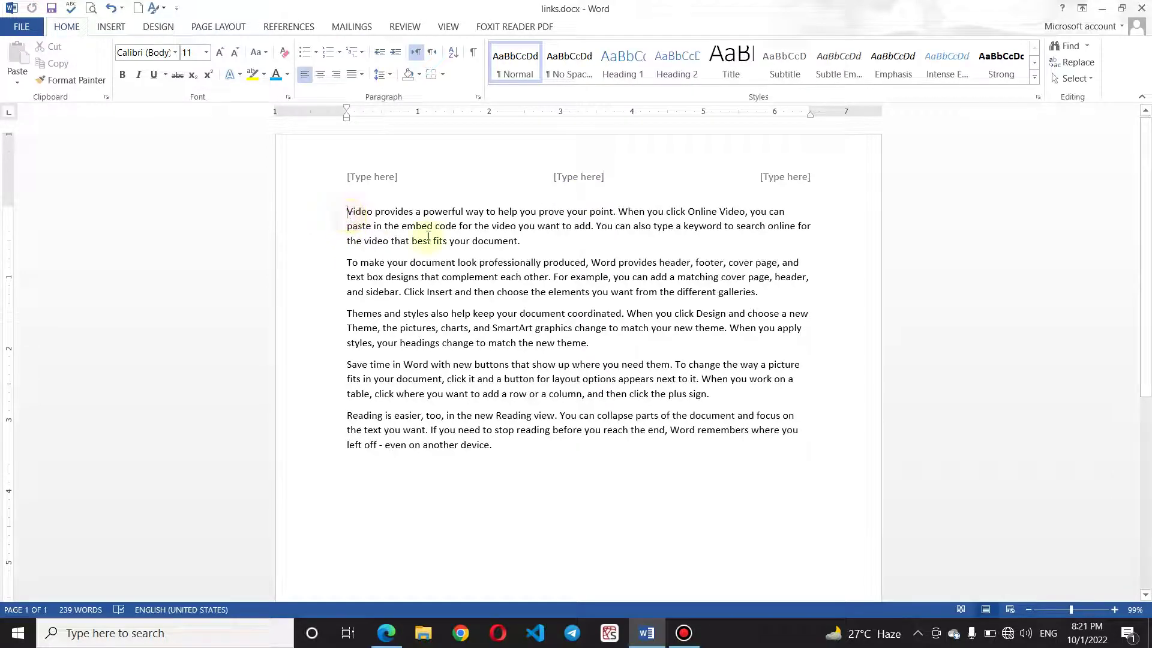
Add an empty paragraph after the sample text and a page break to page two
{"action": "left_click", "coordinate": [519, 452]}
{"action": "key", "text": "Return"}
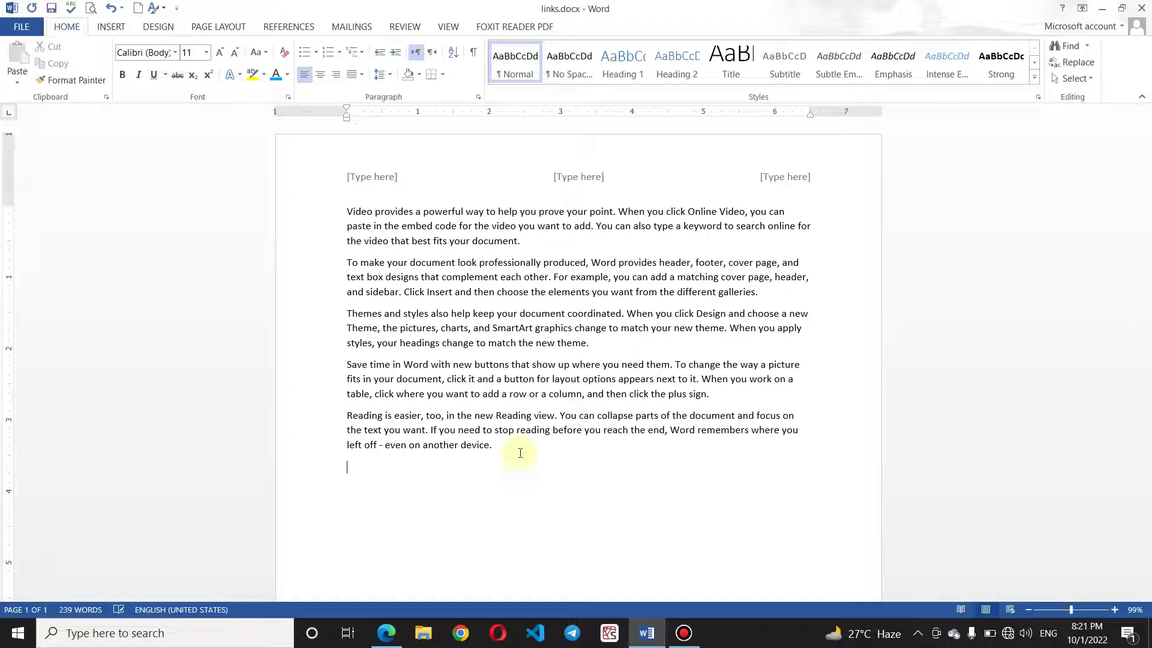
{"action": "key", "text": "ctrl+Return"}
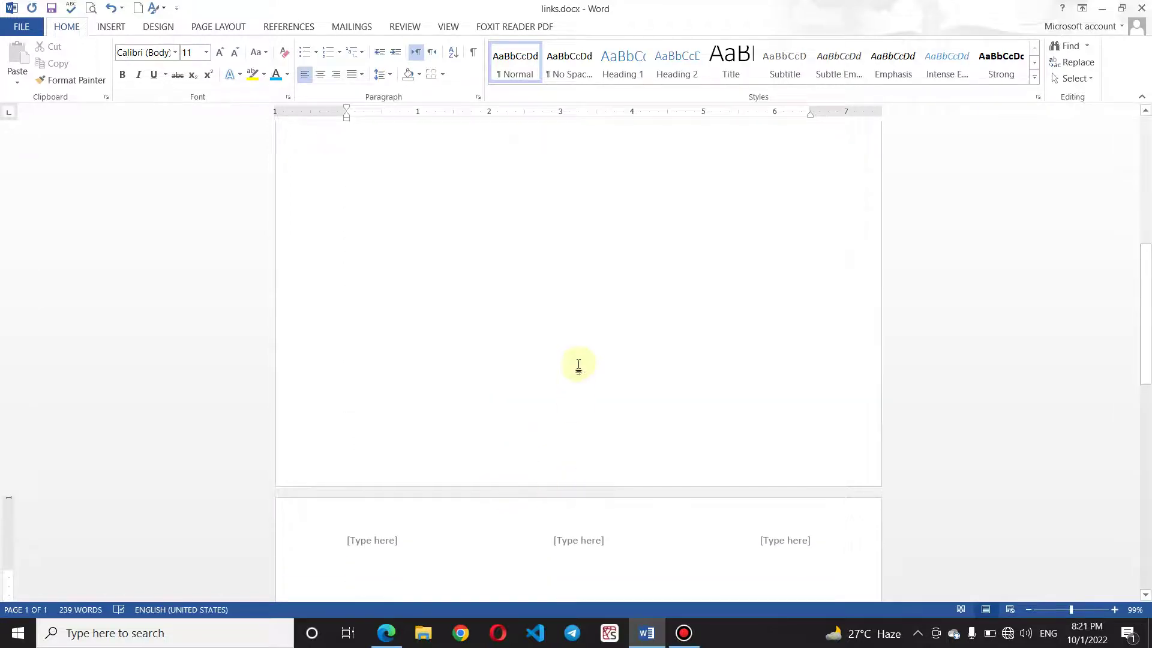
Start a new document filled with =rand(50) sample text and open its header
{"action": "key", "text": "ctrl+n"}
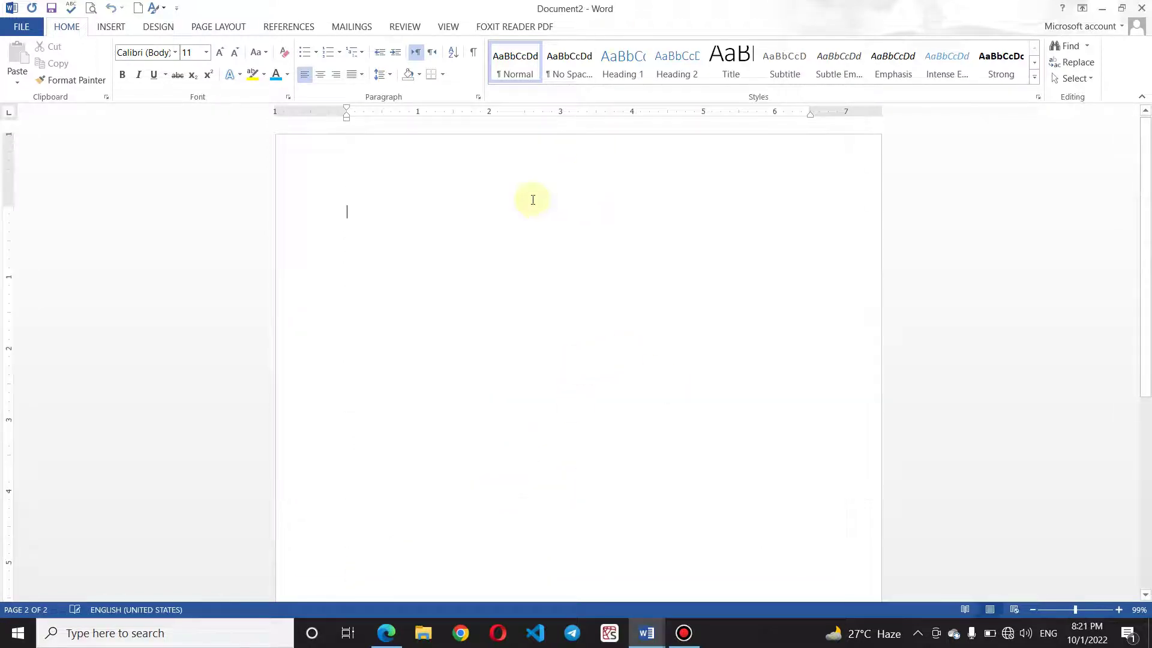
{"action": "type", "text": "=rand(50"}
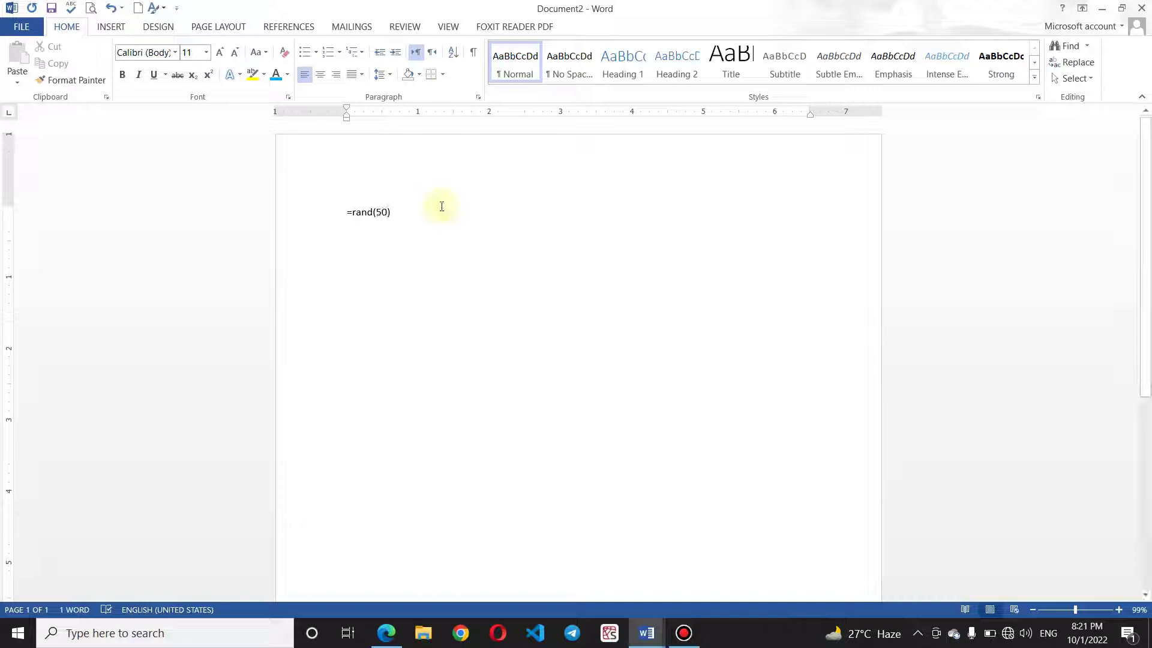
{"action": "key", "text": "Return"}
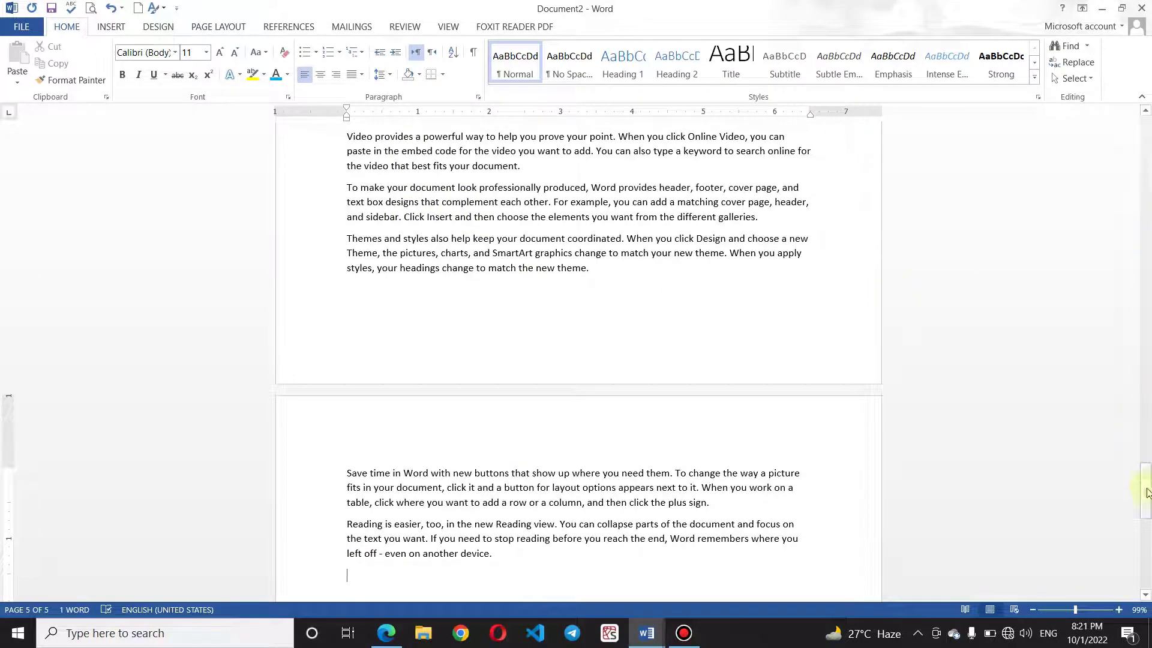
{"action": "left_click_drag", "start_coordinate": [1146, 490], "coordinate": [1147, 87]}
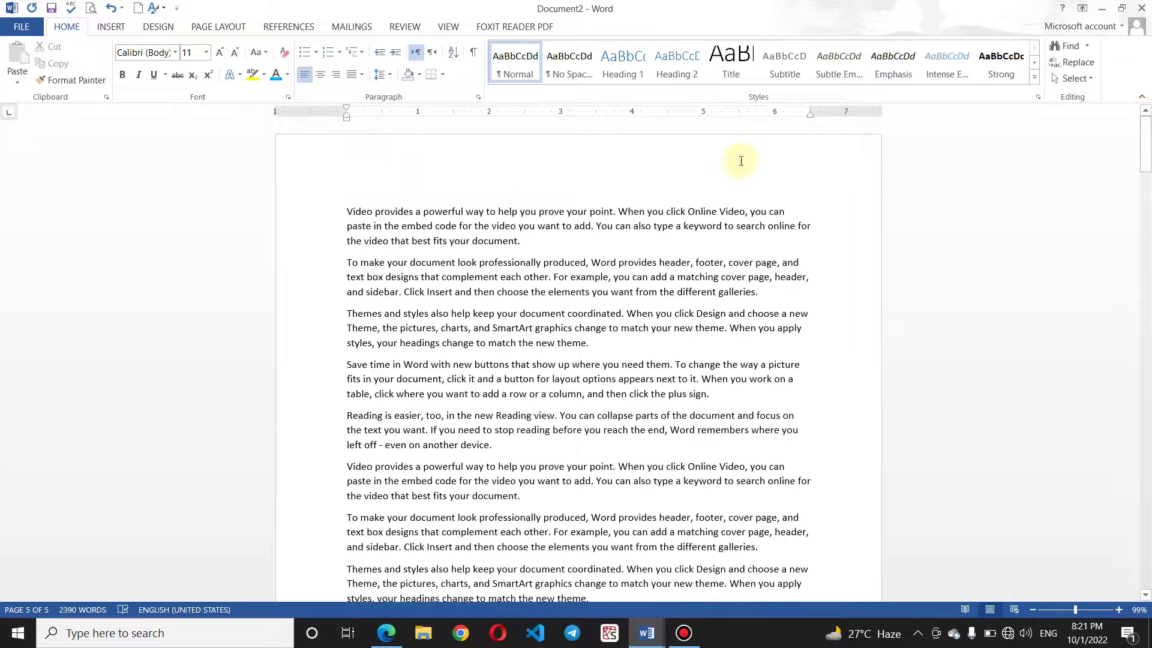
{"action": "double_click", "coordinate": [578, 168]}
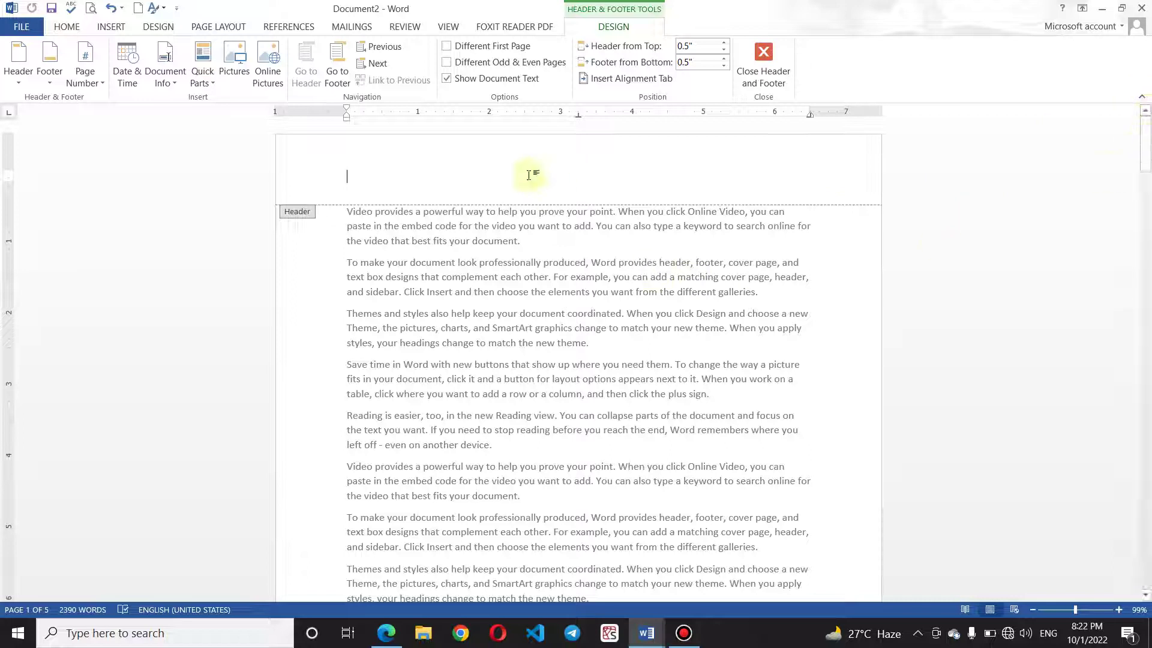
Close the header and footer areas and deselect the body text on page one
{"action": "double_click", "coordinate": [326, 303]}
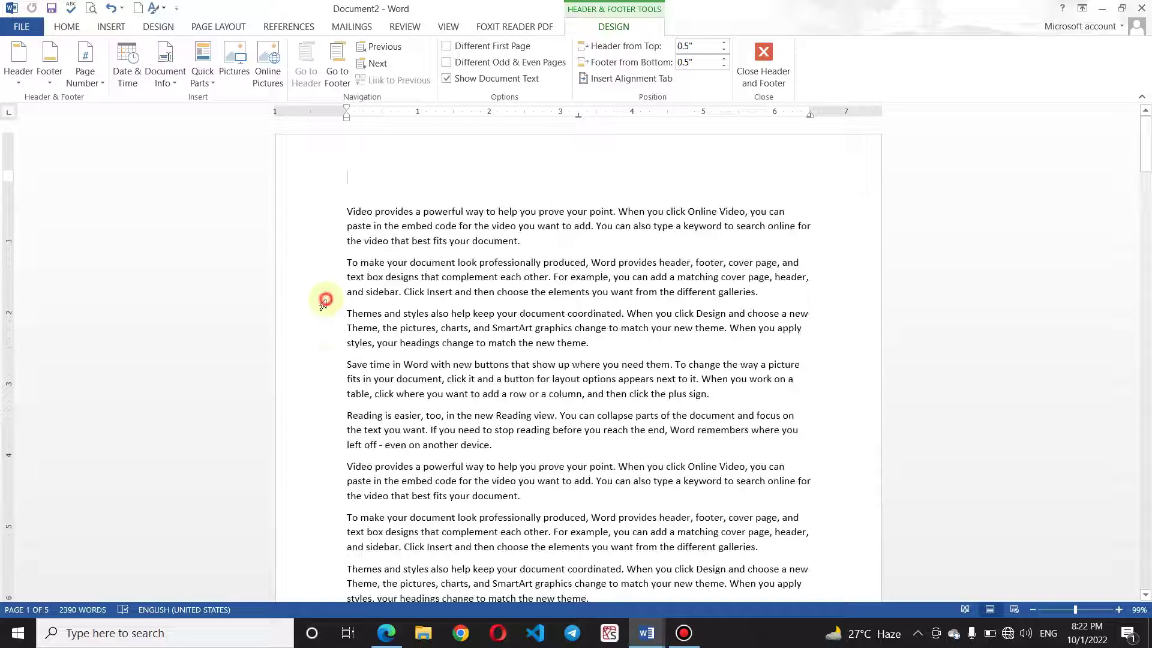
{"action": "triple_click", "coordinate": [326, 303]}
{"action": "left_click", "coordinate": [622, 303]}
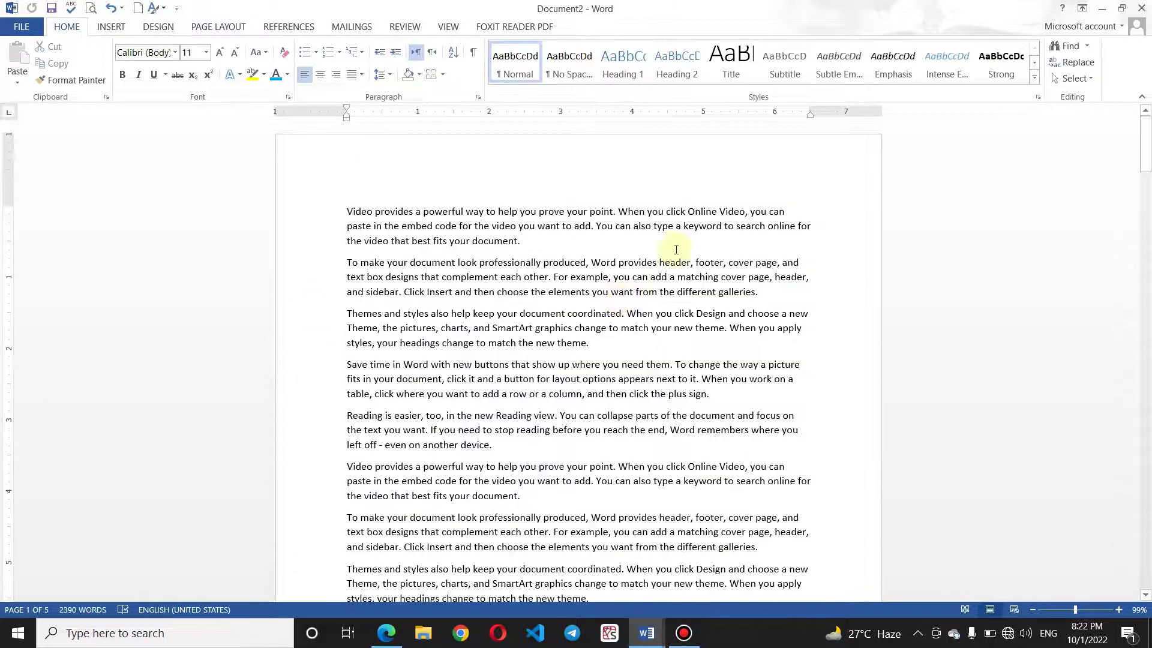
{"action": "scroll", "coordinate": [1148, 138], "scroll_direction": "down", "scroll_amount": 2}
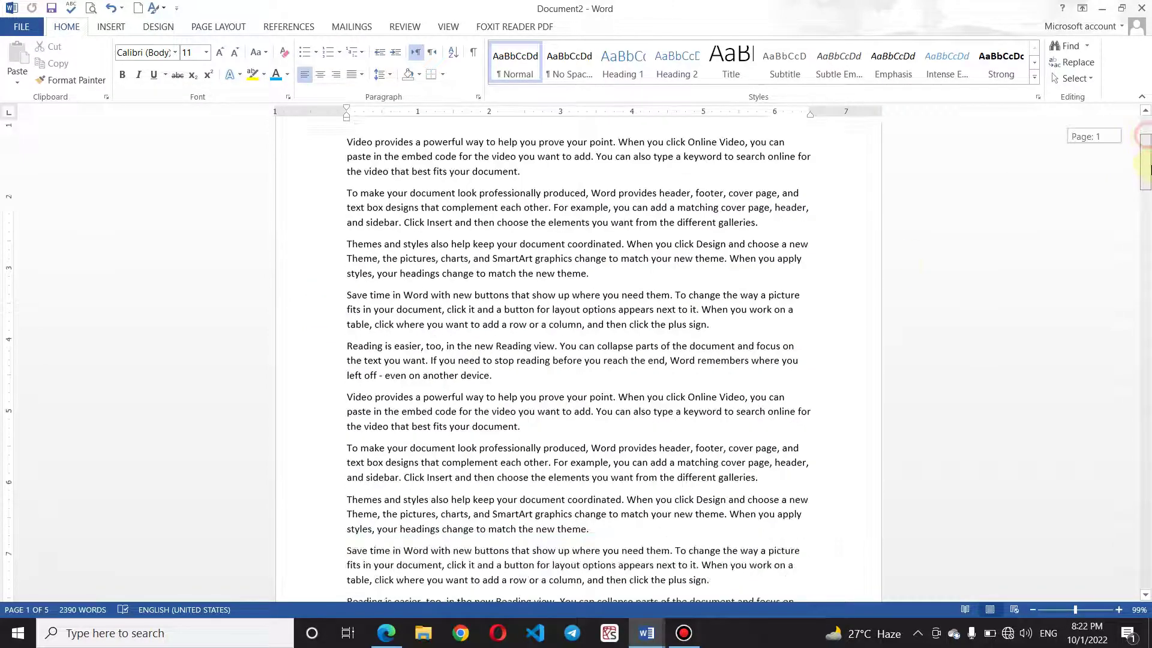
{"action": "scroll", "coordinate": [1146, 193], "scroll_direction": "down", "scroll_amount": 3}
{"action": "scroll", "coordinate": [612, 291], "scroll_direction": "down", "scroll_amount": 1}
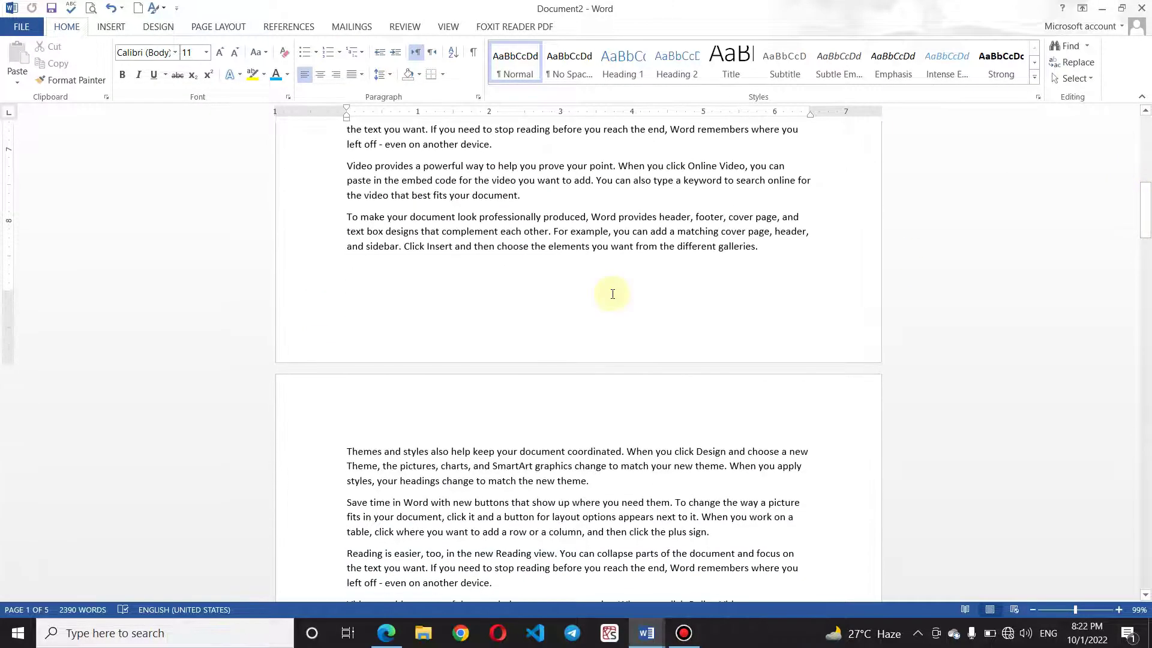
{"action": "double_click", "coordinate": [630, 322]}
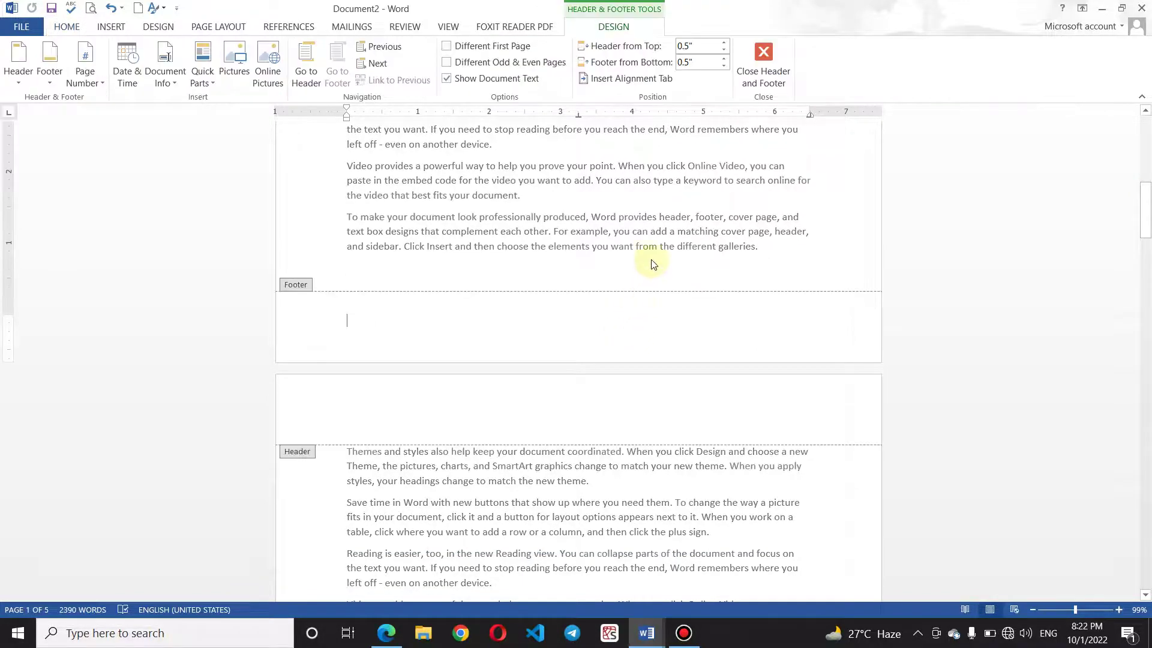
{"action": "double_click", "coordinate": [658, 221]}
{"action": "triple_click", "coordinate": [658, 220]}
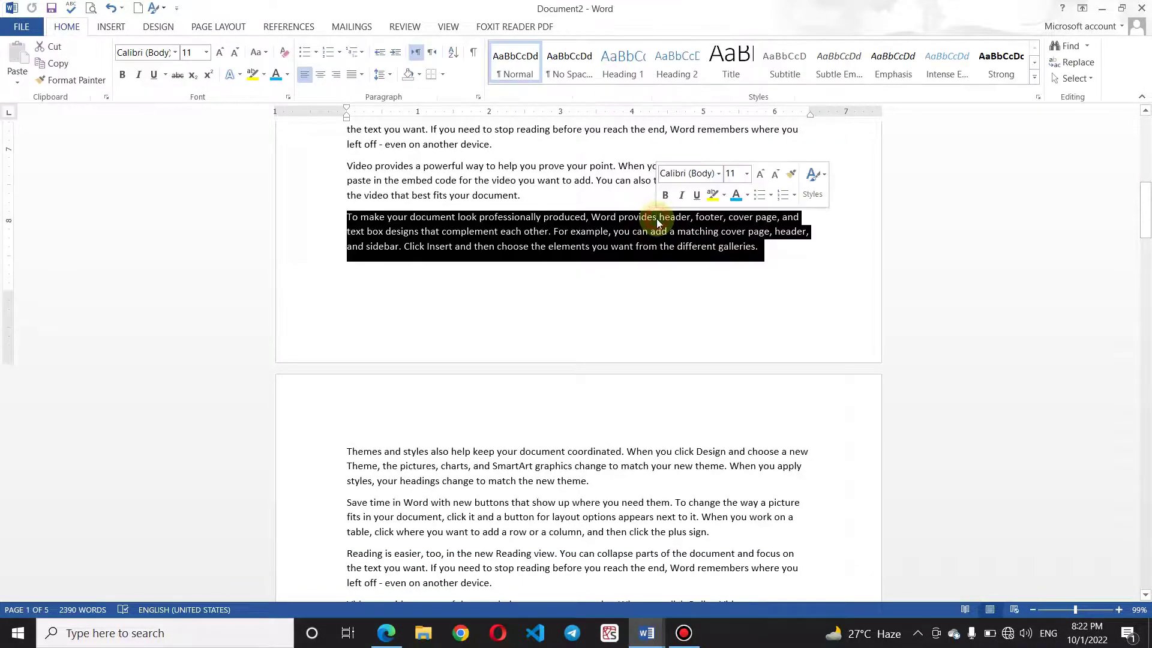
{"action": "left_click", "coordinate": [743, 260]}
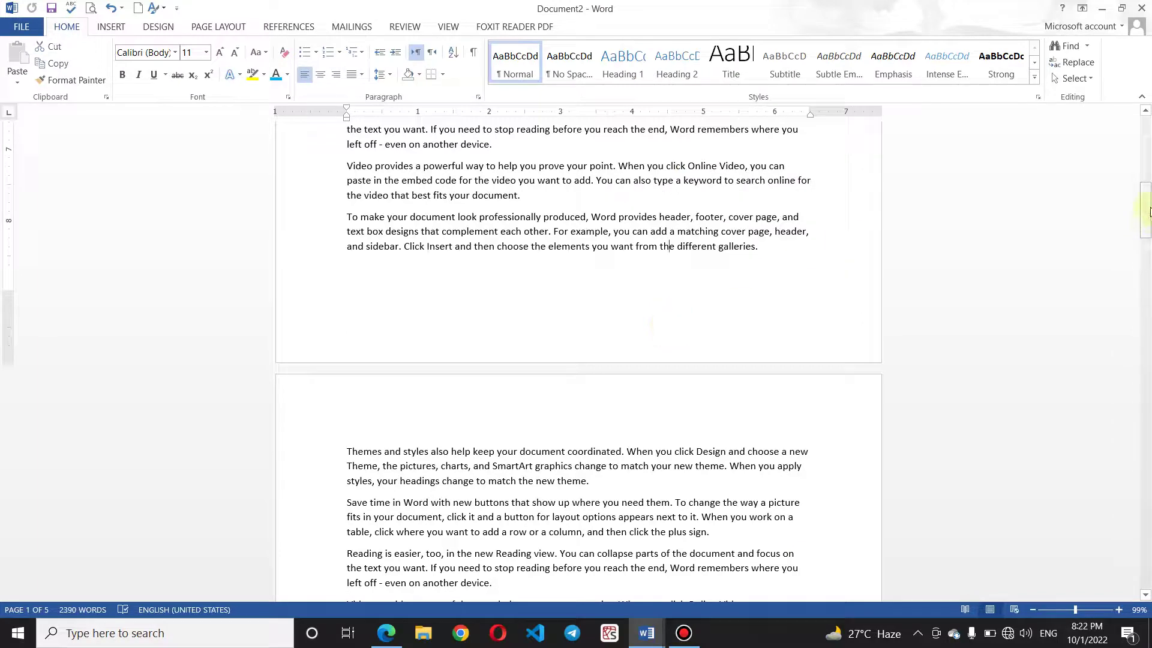
{"action": "left_click_drag", "start_coordinate": [1147, 232], "coordinate": [1147, 127]}
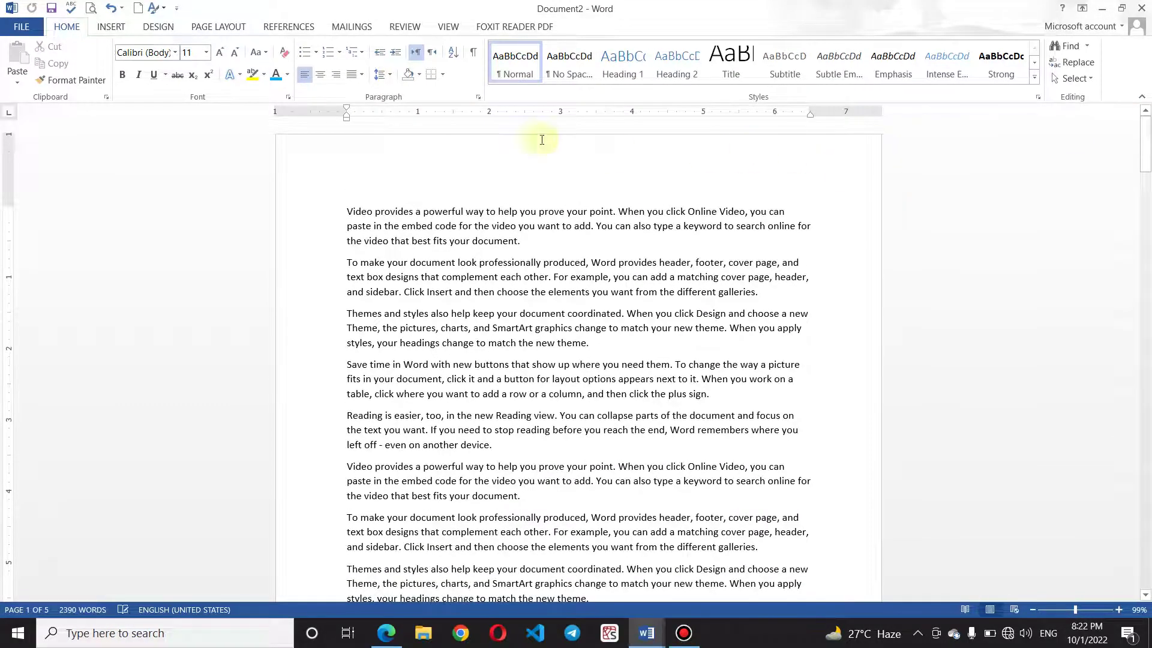
Insert the Facet (Even Page) design from the Insert tab's Header gallery
{"action": "left_click", "coordinate": [109, 27]}
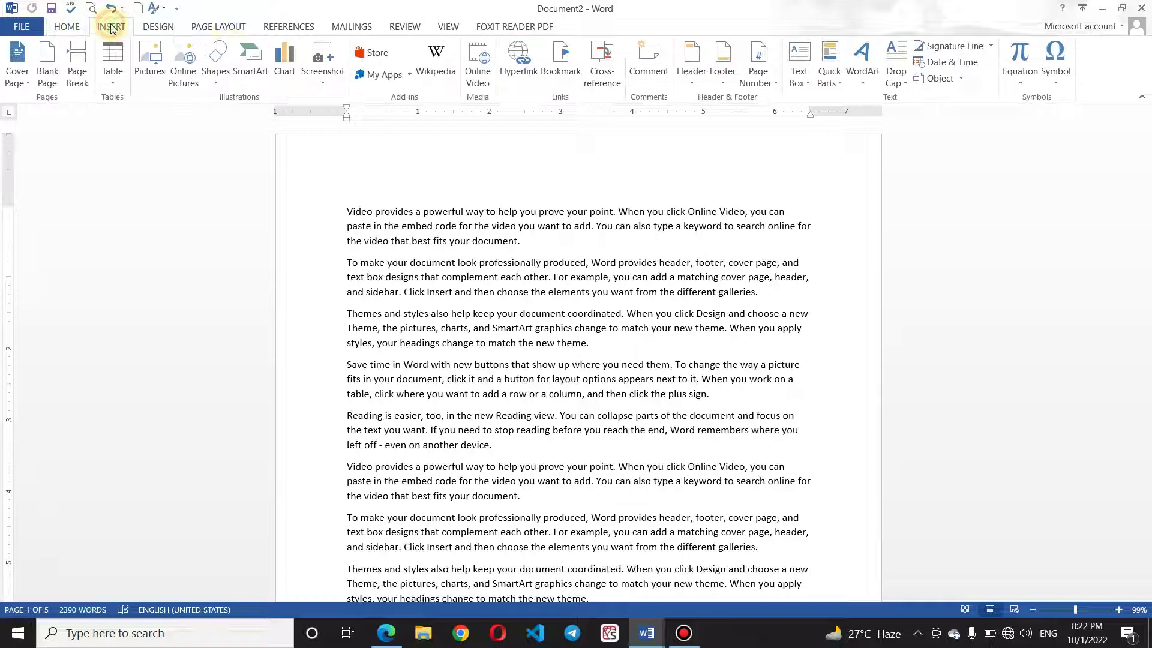
{"action": "left_click", "coordinate": [691, 72]}
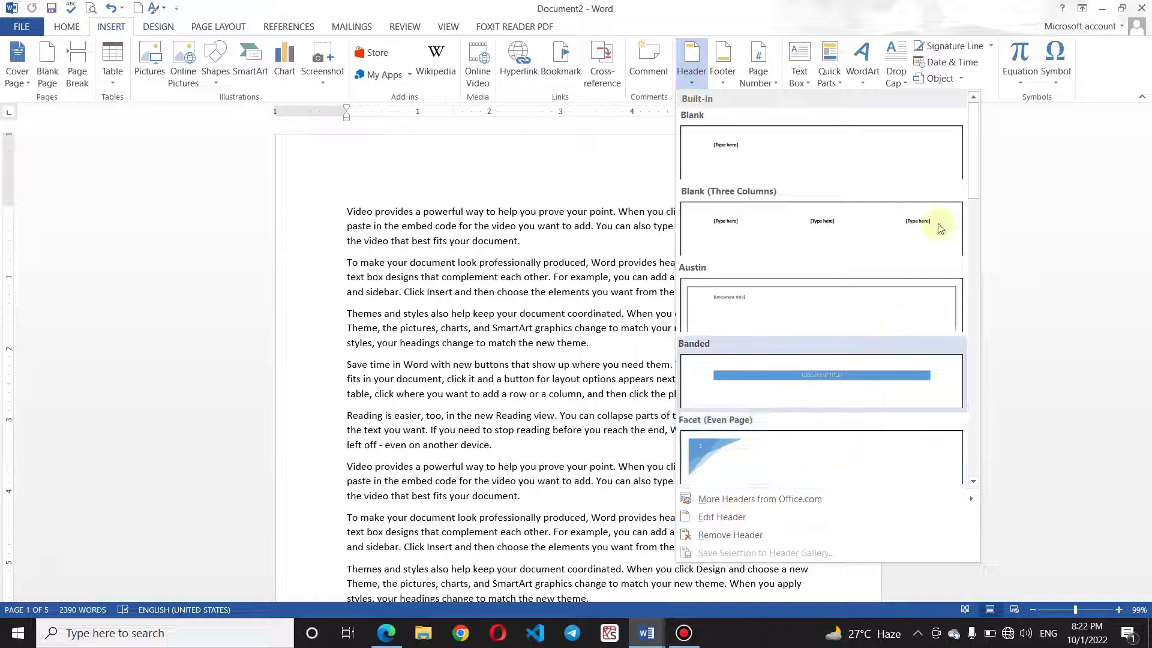
{"action": "left_click_drag", "start_coordinate": [973, 154], "coordinate": [984, 212]}
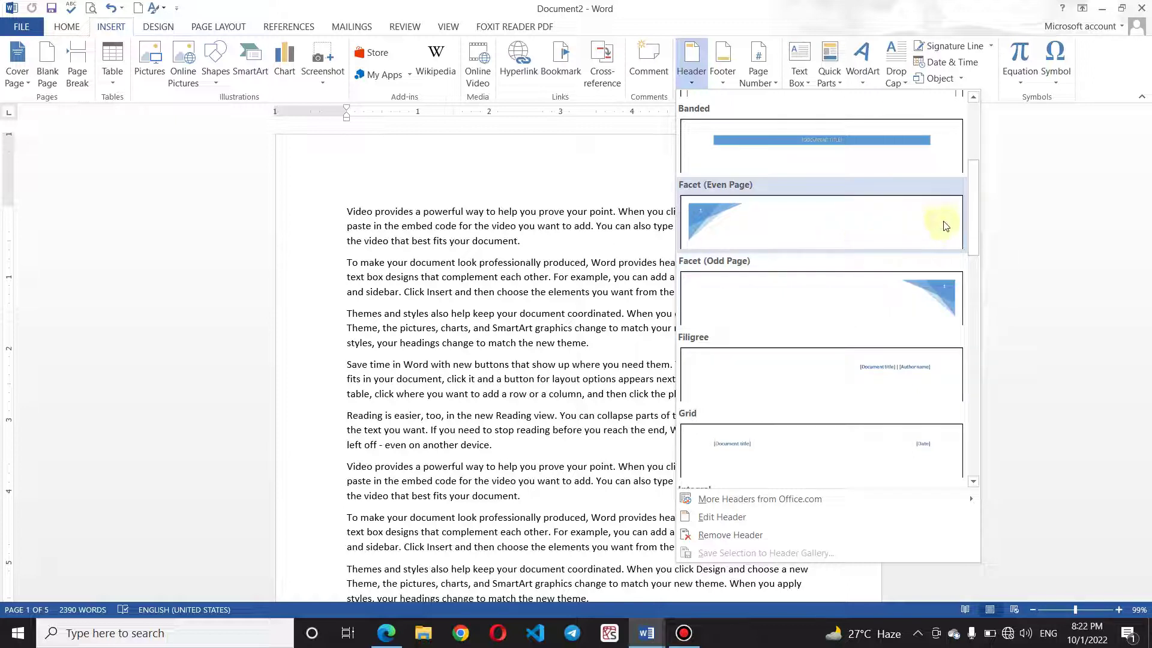
{"action": "mouse_move", "coordinate": [973, 205]}
{"action": "left_mouse_down"}
{"action": "mouse_move", "coordinate": [991, 282]}
{"action": "mouse_move", "coordinate": [979, 315]}
{"action": "mouse_move", "coordinate": [984, 347]}
{"action": "left_mouse_up"}
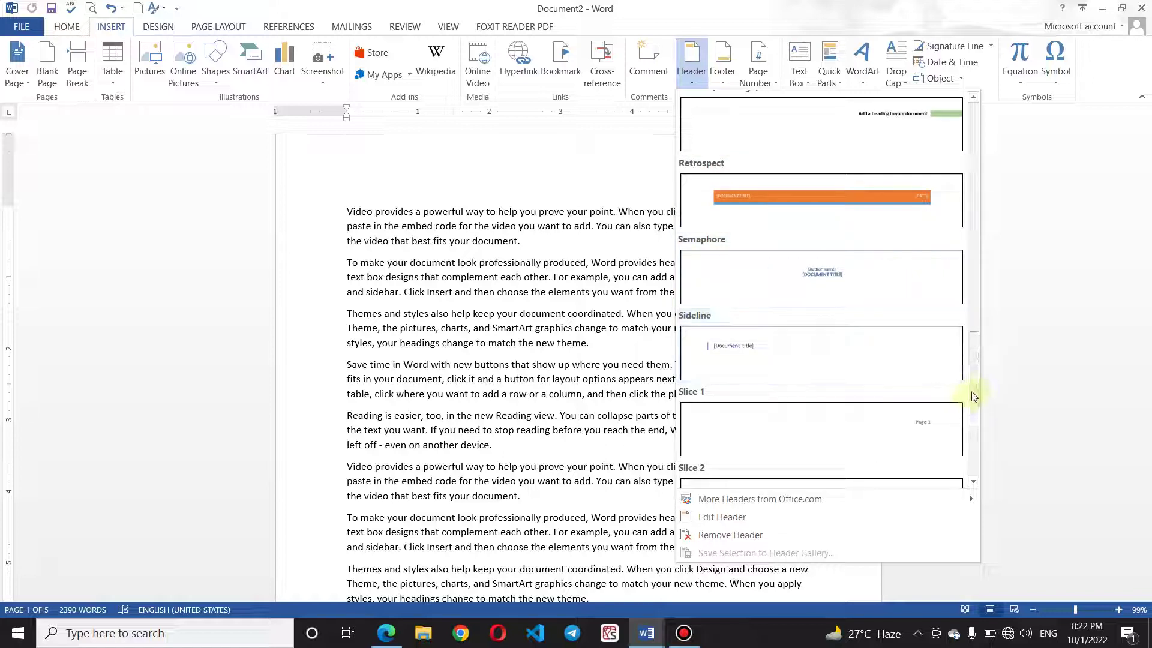
{"action": "left_click_drag", "start_coordinate": [973, 397], "coordinate": [978, 465]}
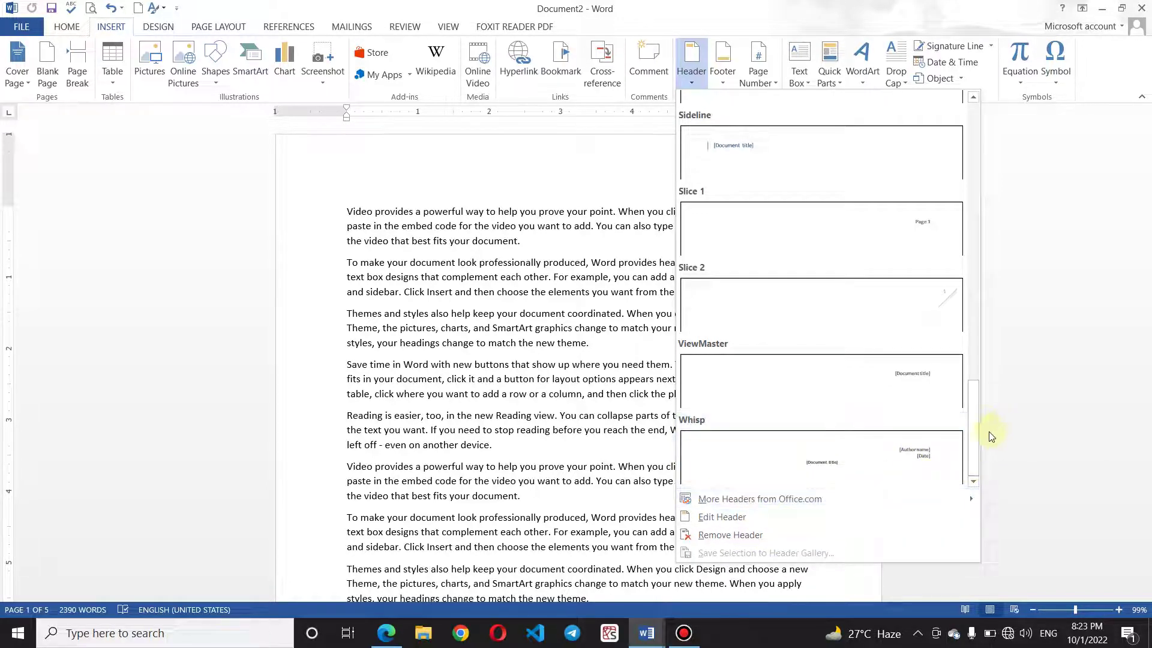
{"action": "left_click_drag", "start_coordinate": [978, 442], "coordinate": [962, 226]}
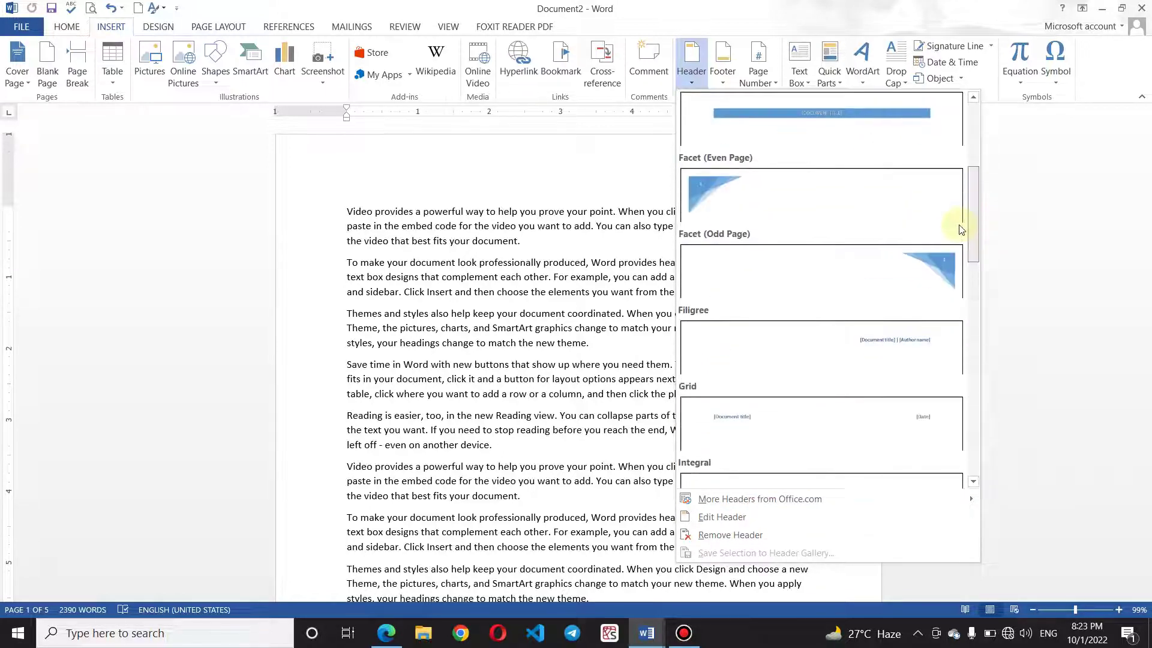
{"action": "left_click", "coordinate": [845, 190]}
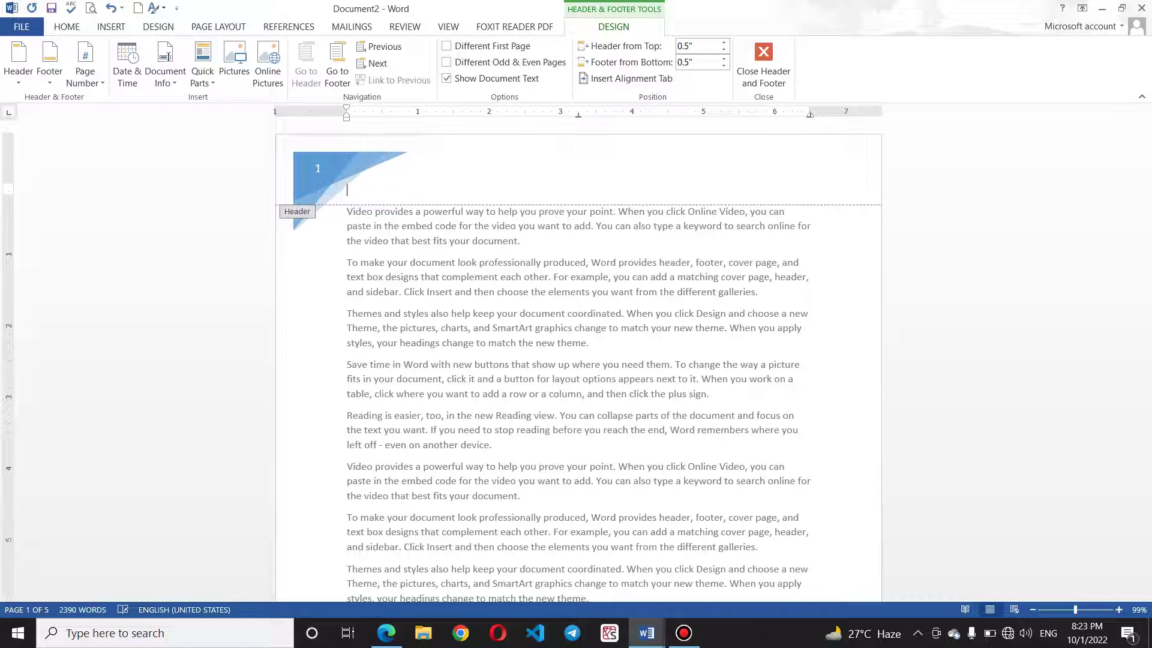
Type 'Saif Online Academy' beside the page-number triangle, fix the typo, and select it
{"action": "key", "text": "Return"}
{"action": "key", "text": "Return"}
{"action": "key", "text": "Return"}
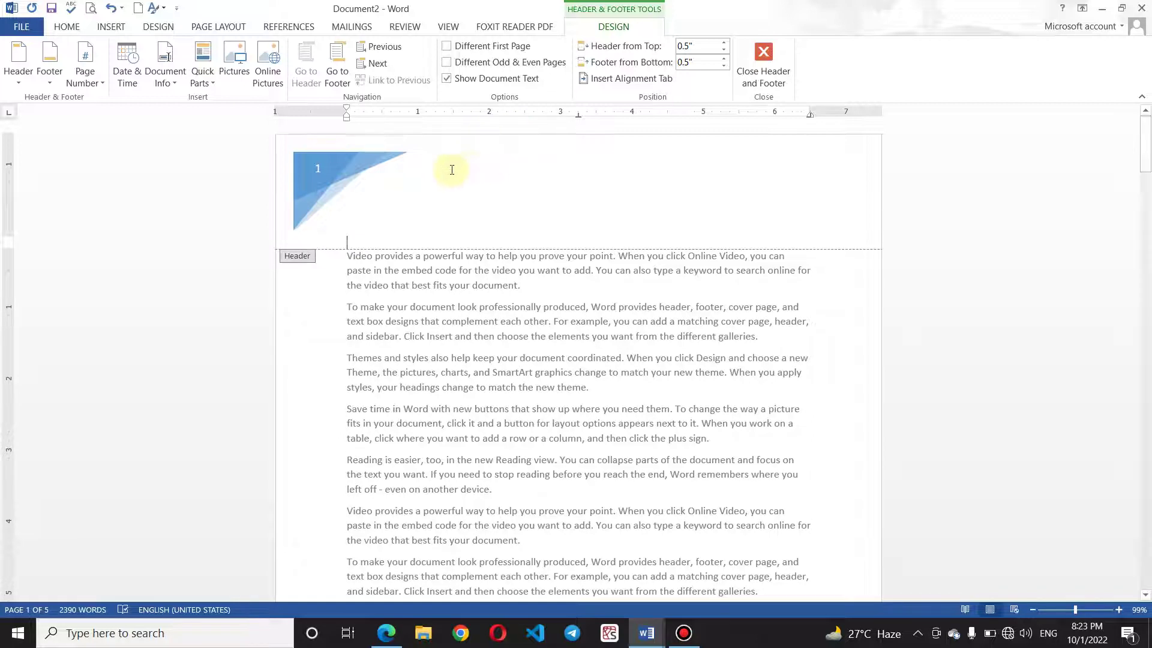
{"action": "double_click", "coordinate": [452, 170]}
{"action": "type", "text": "Sao"}
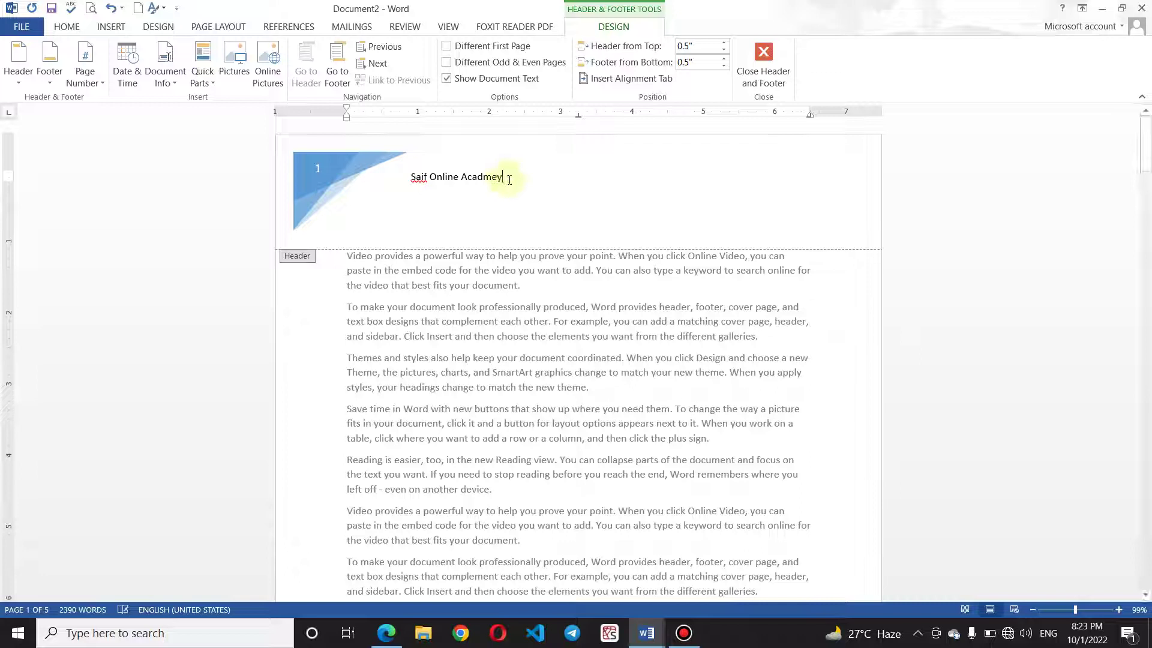
{"action": "key", "text": "BackSpace"}
{"action": "key", "text": "BackSpace"}
{"action": "key", "text": "BackSpace"}
{"action": "type", "text": "e"}
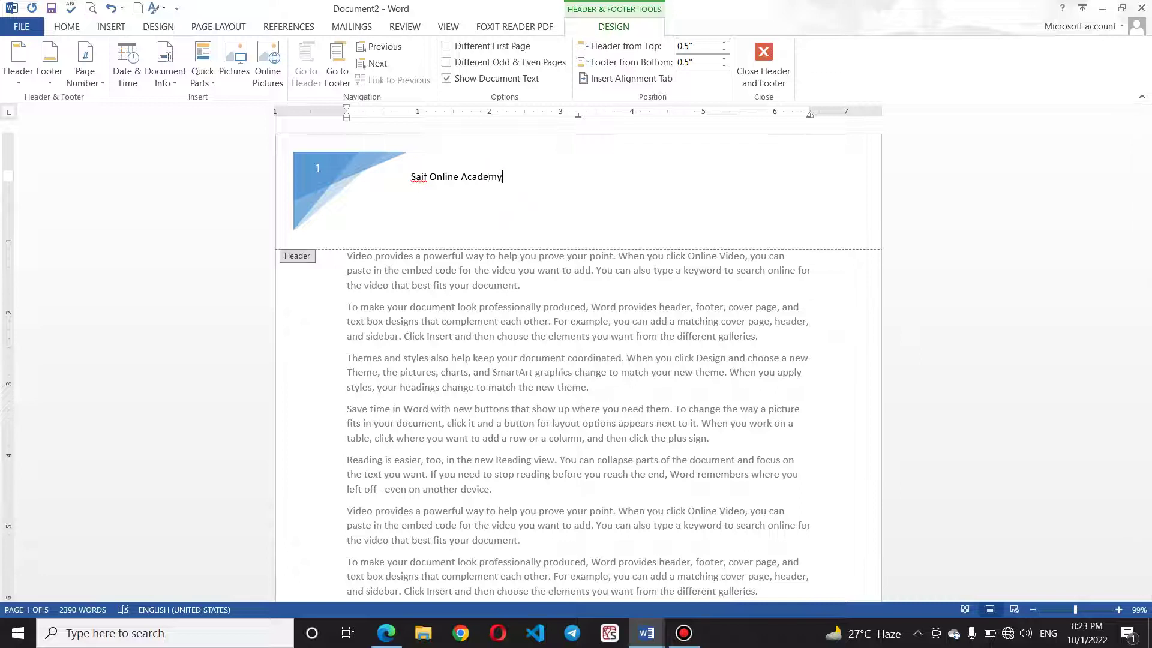
{"action": "left_click_drag", "start_coordinate": [514, 178], "coordinate": [401, 180]}
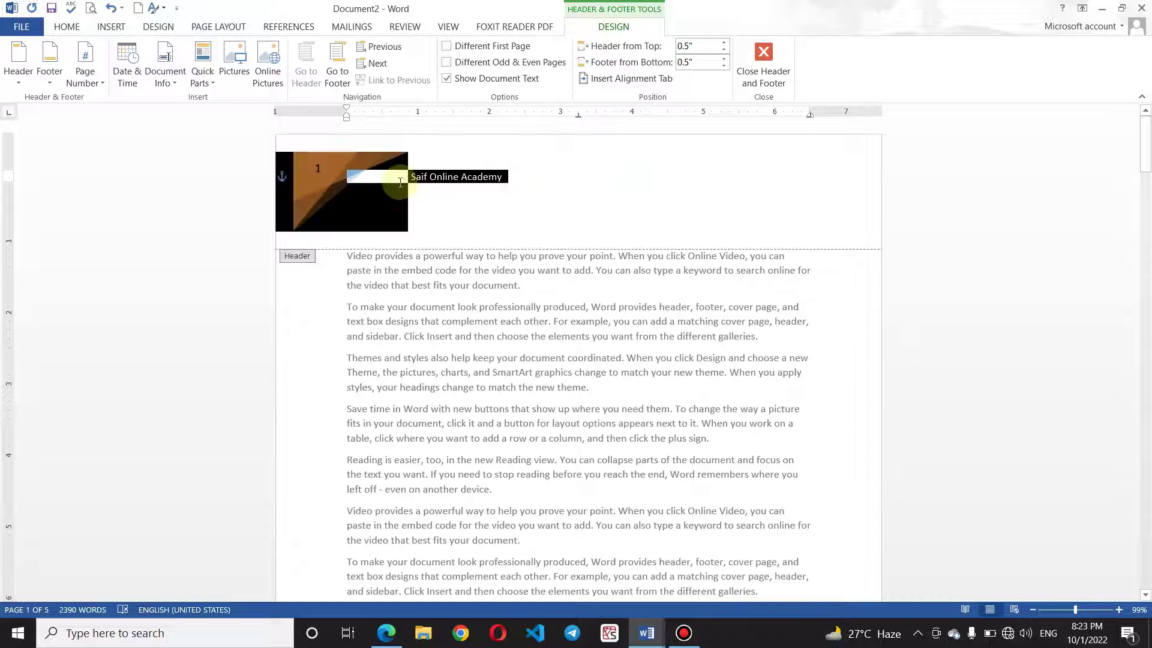
{"action": "left_click_drag", "start_coordinate": [514, 180], "coordinate": [410, 179]}
Make the header title size 20, bold, blue and centred
{"action": "left_click", "coordinate": [70, 29]}
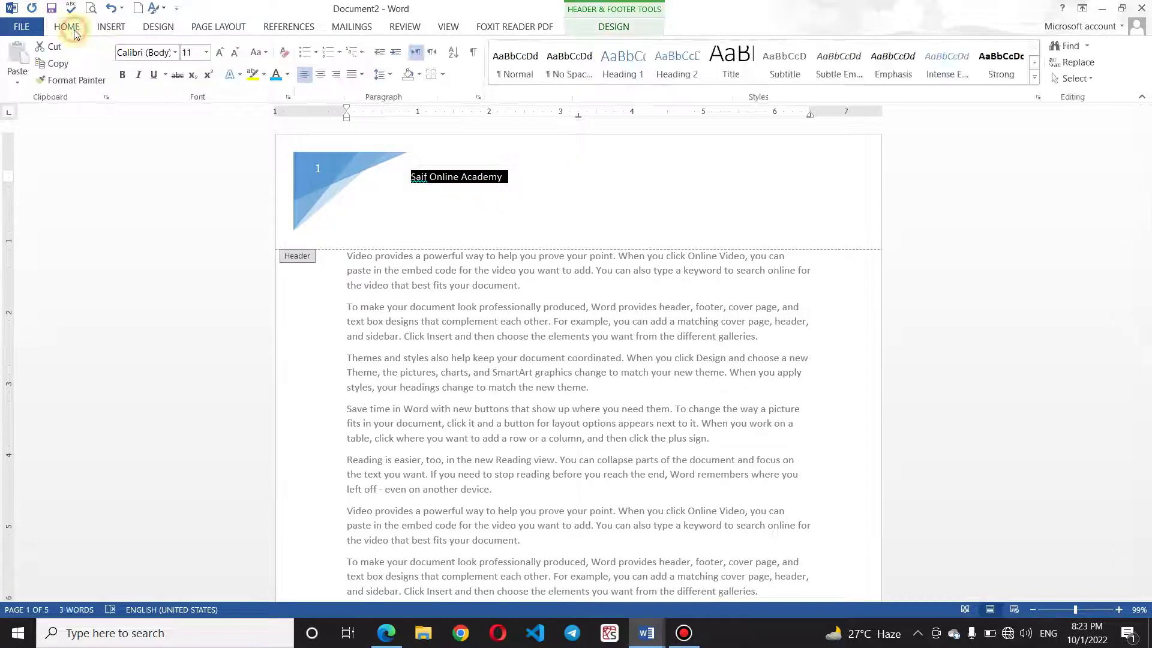
{"action": "left_click", "coordinate": [220, 53]}
{"action": "left_click", "coordinate": [221, 54]}
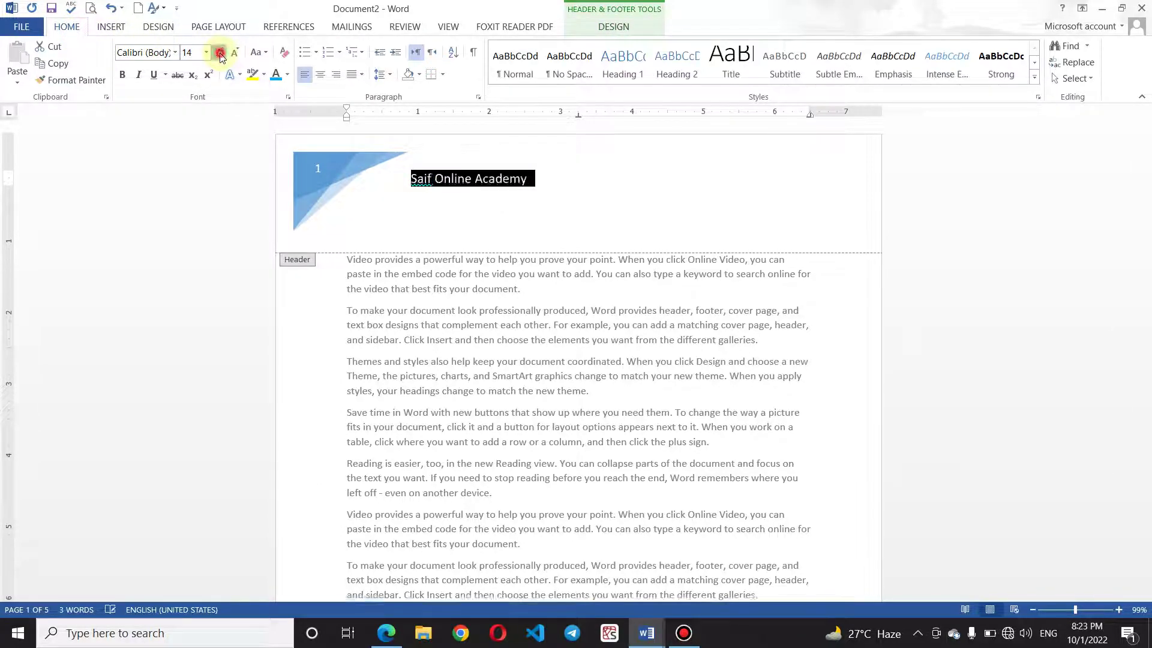
{"action": "left_click", "coordinate": [221, 54]}
{"action": "left_click", "coordinate": [336, 75]}
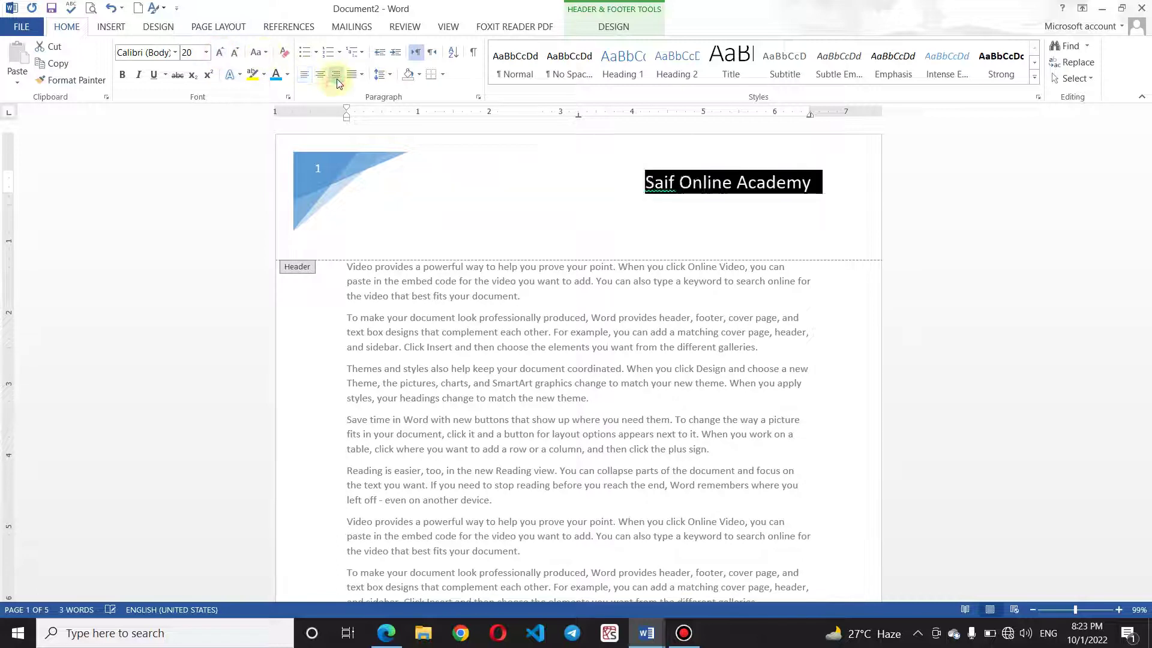
{"action": "left_click", "coordinate": [319, 74]}
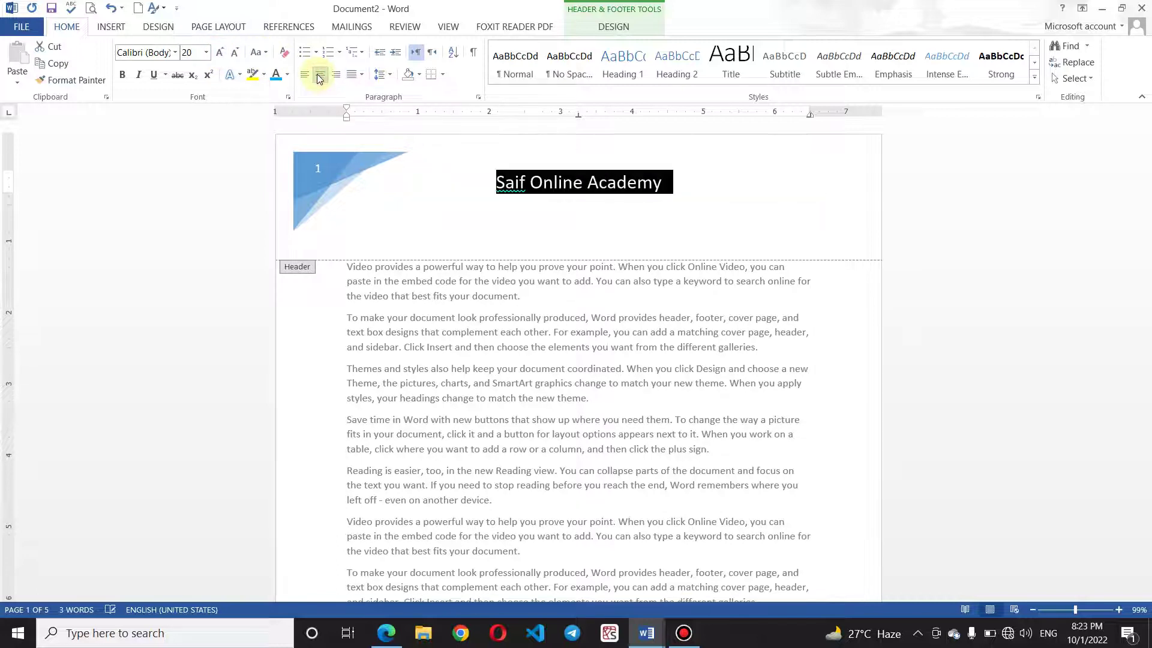
{"action": "left_click", "coordinate": [123, 75]}
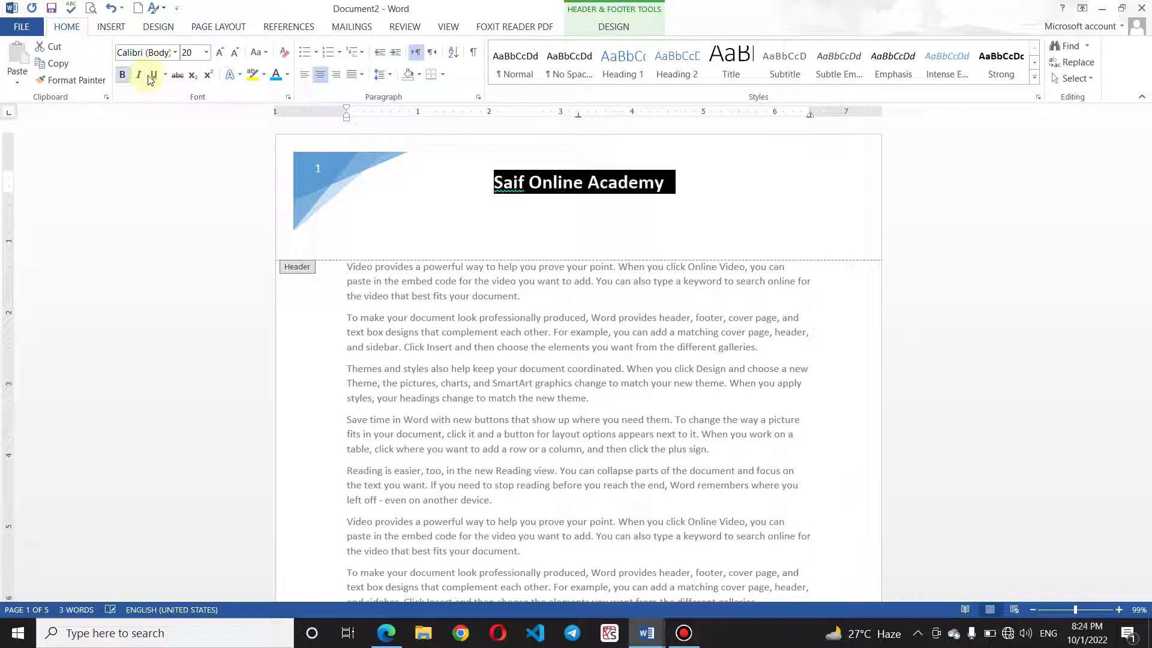
{"action": "left_click", "coordinate": [276, 75]}
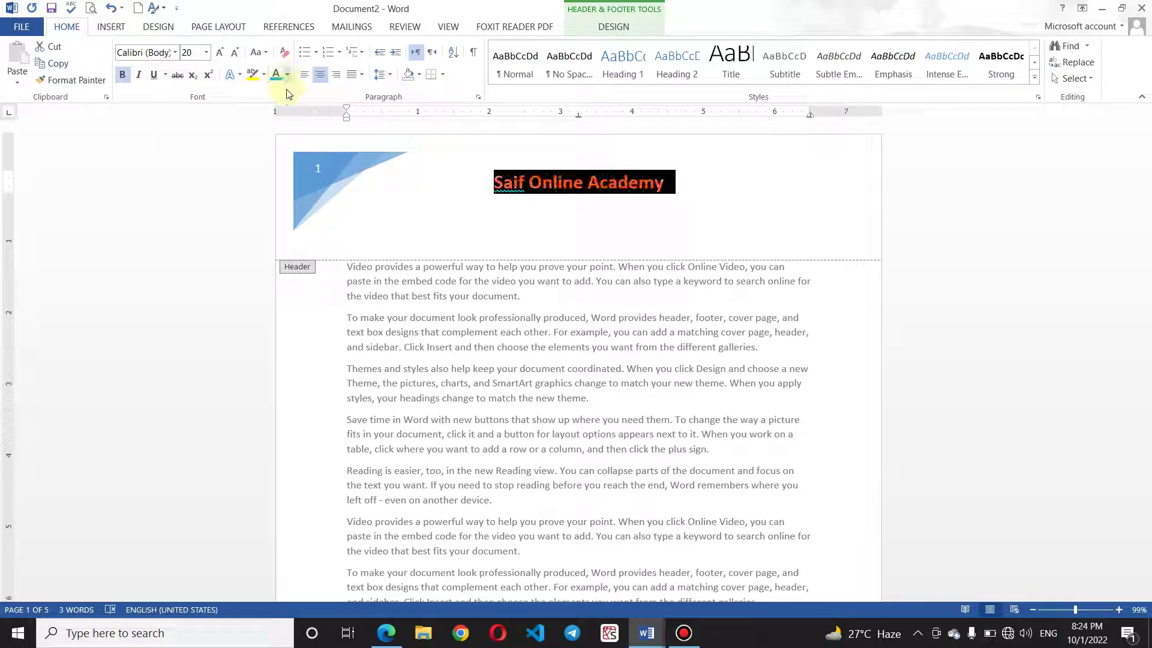
Dismiss the spelling flag on 'Saif' with Ignore All
{"action": "left_click", "coordinate": [444, 192]}
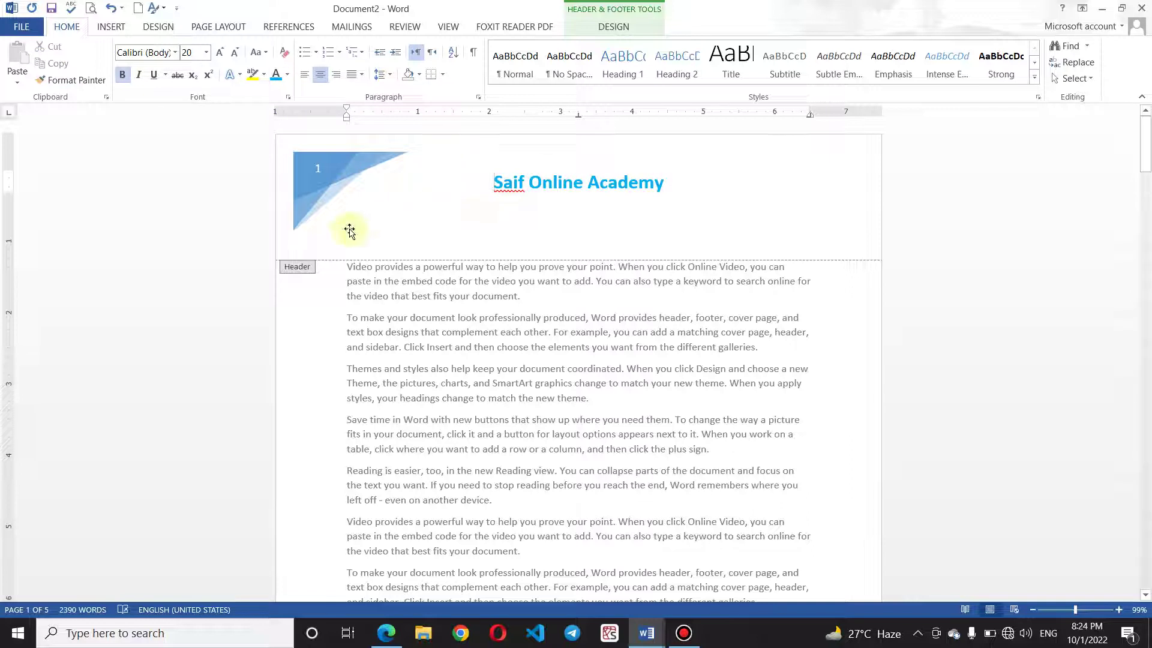
{"action": "left_click", "coordinate": [291, 252]}
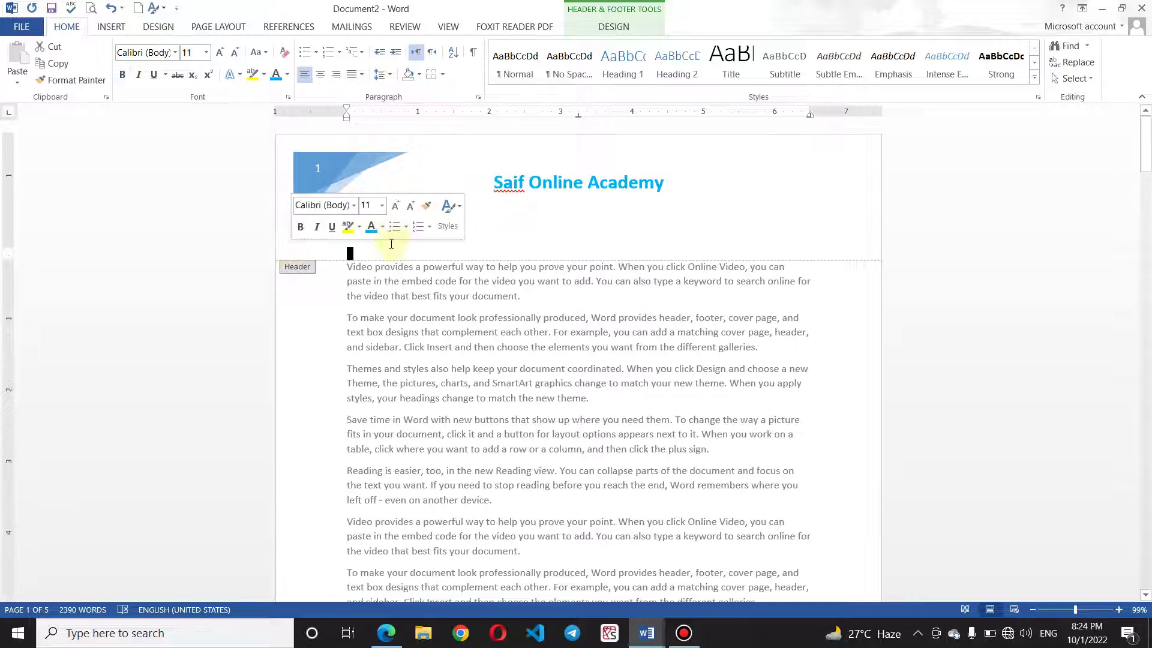
{"action": "left_click", "coordinate": [685, 181]}
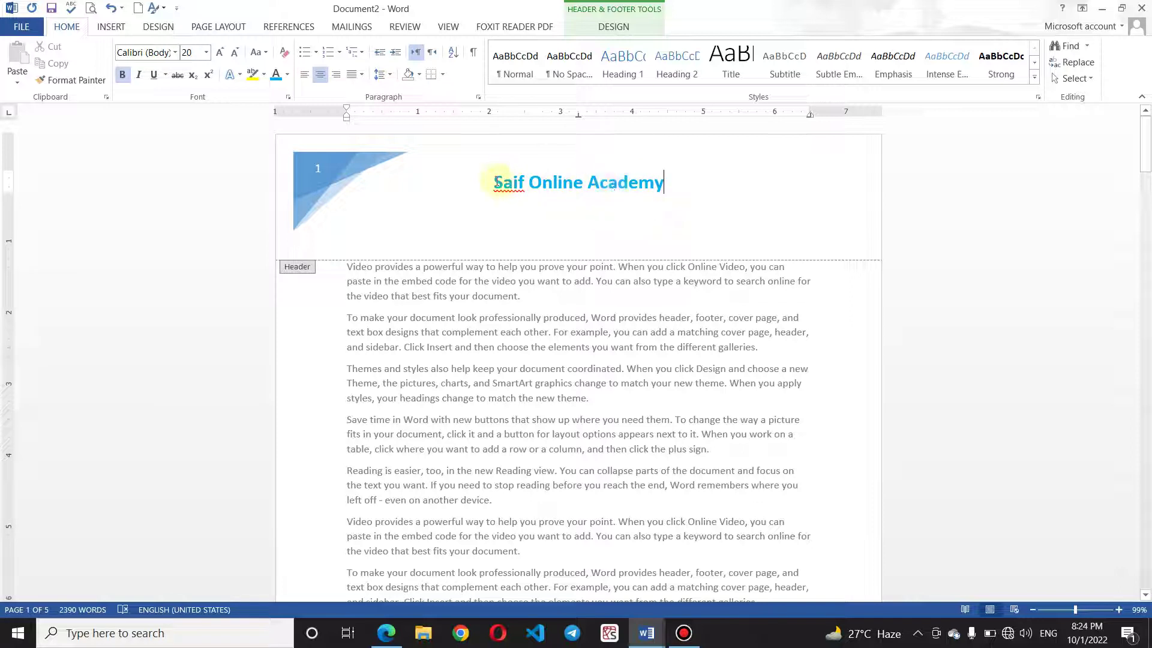
{"action": "right_click", "coordinate": [496, 182]}
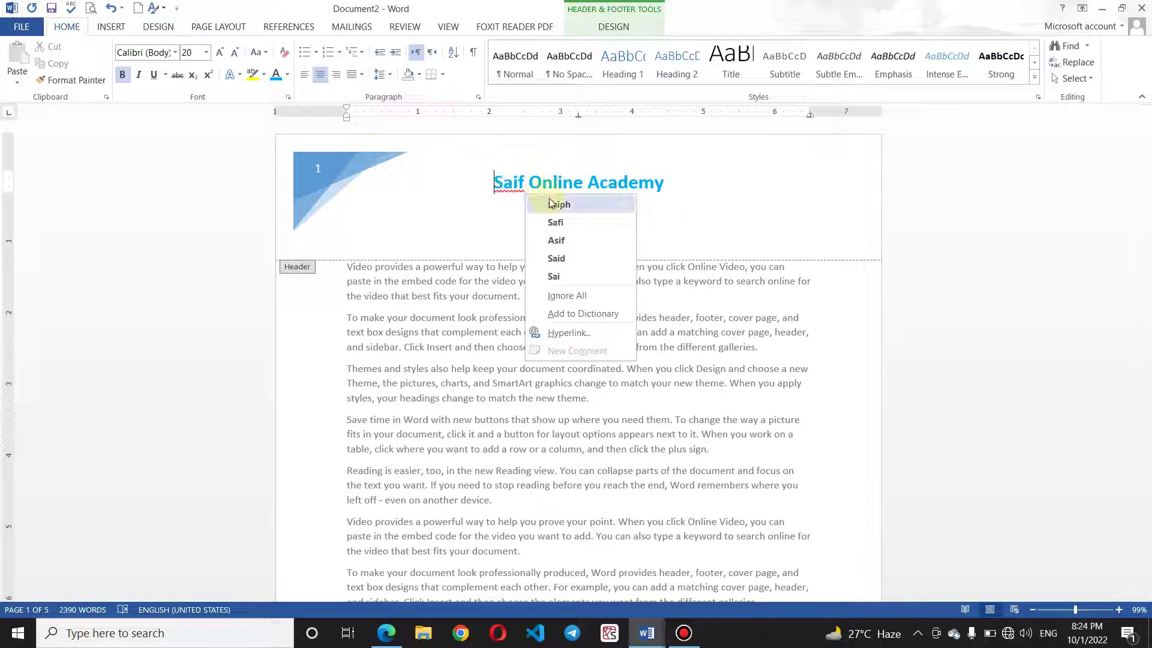
{"action": "left_click", "coordinate": [568, 295]}
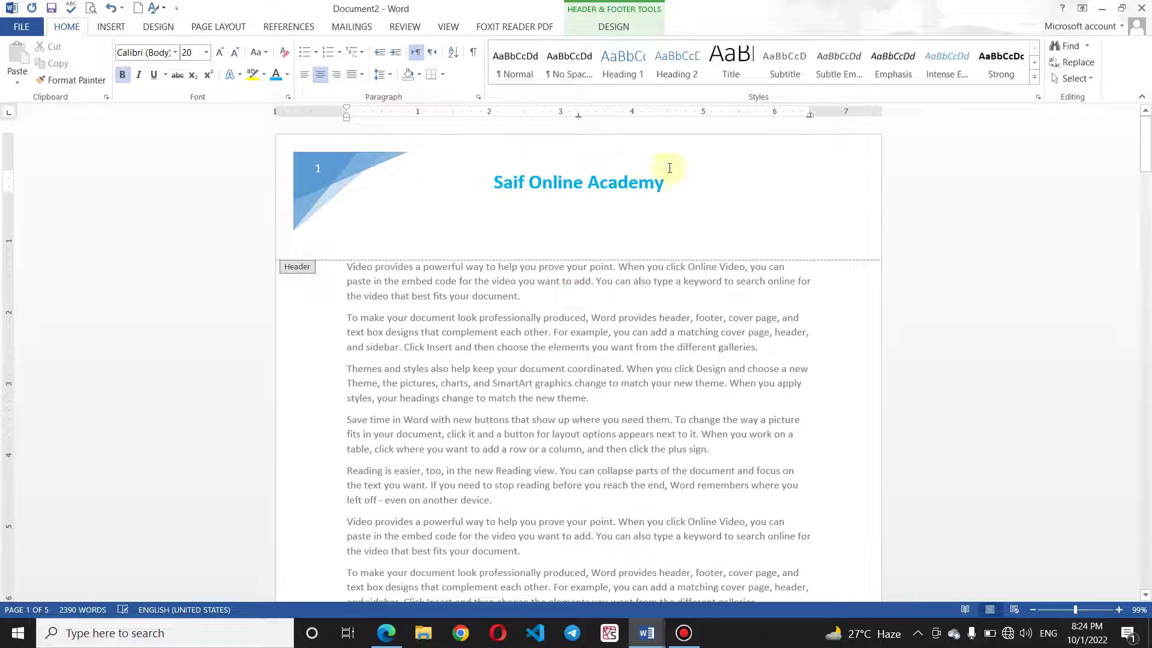
{"action": "left_click", "coordinate": [622, 25]}
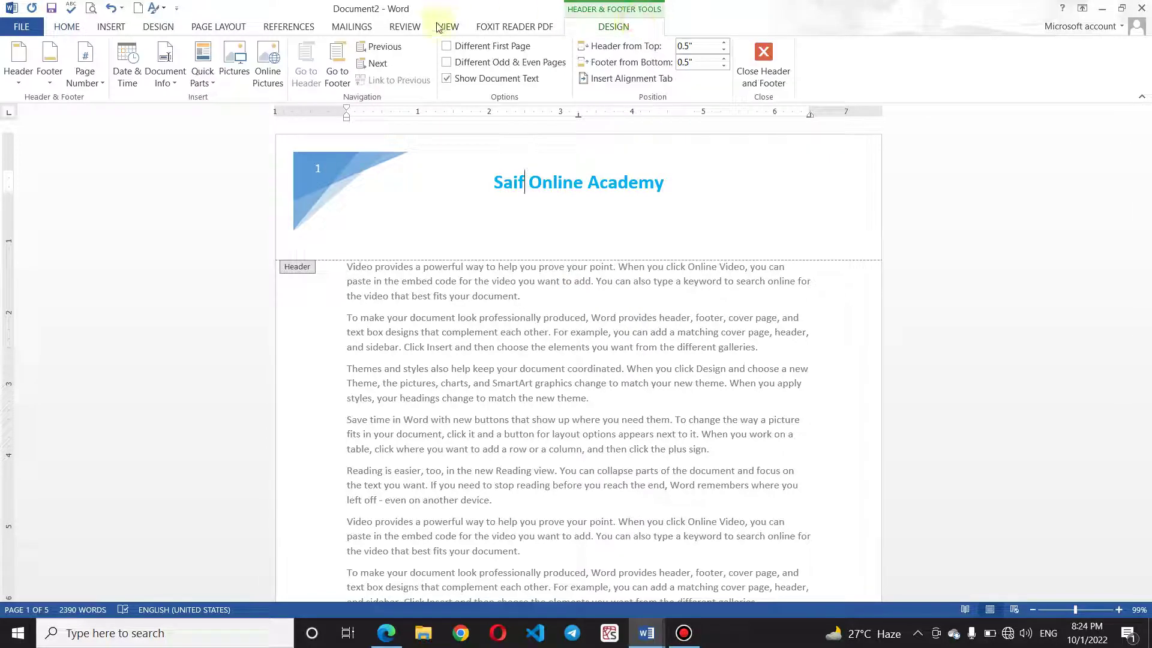
Replace the header with the Banded design and select its title placeholder
{"action": "left_click", "coordinate": [22, 77]}
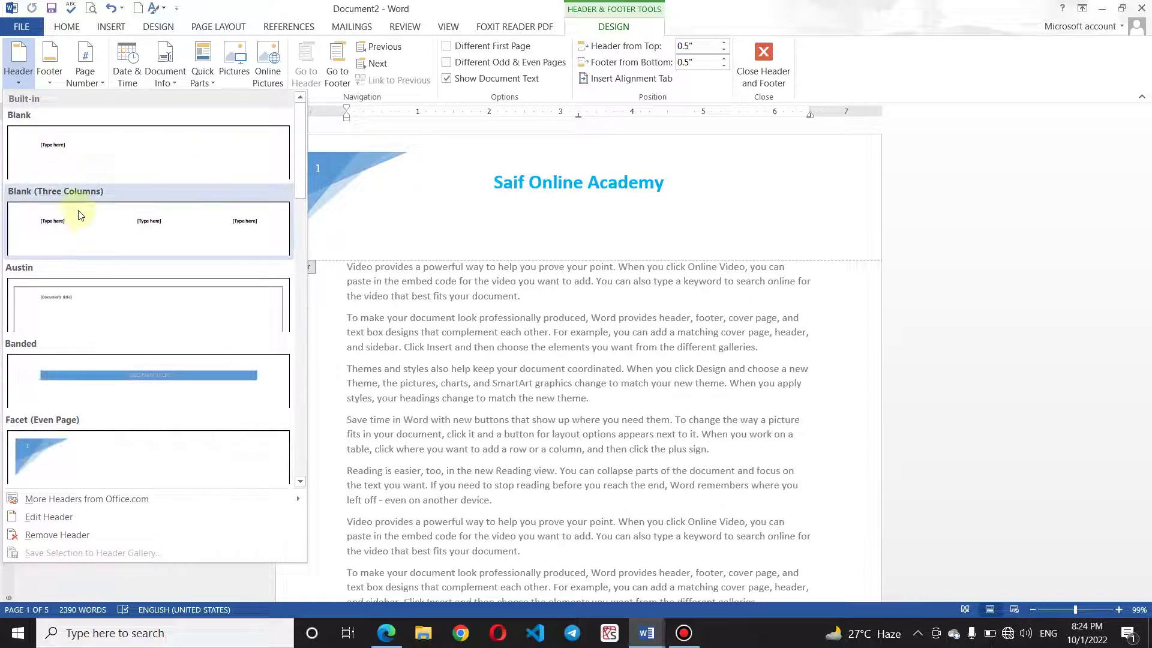
{"action": "left_click", "coordinate": [99, 402]}
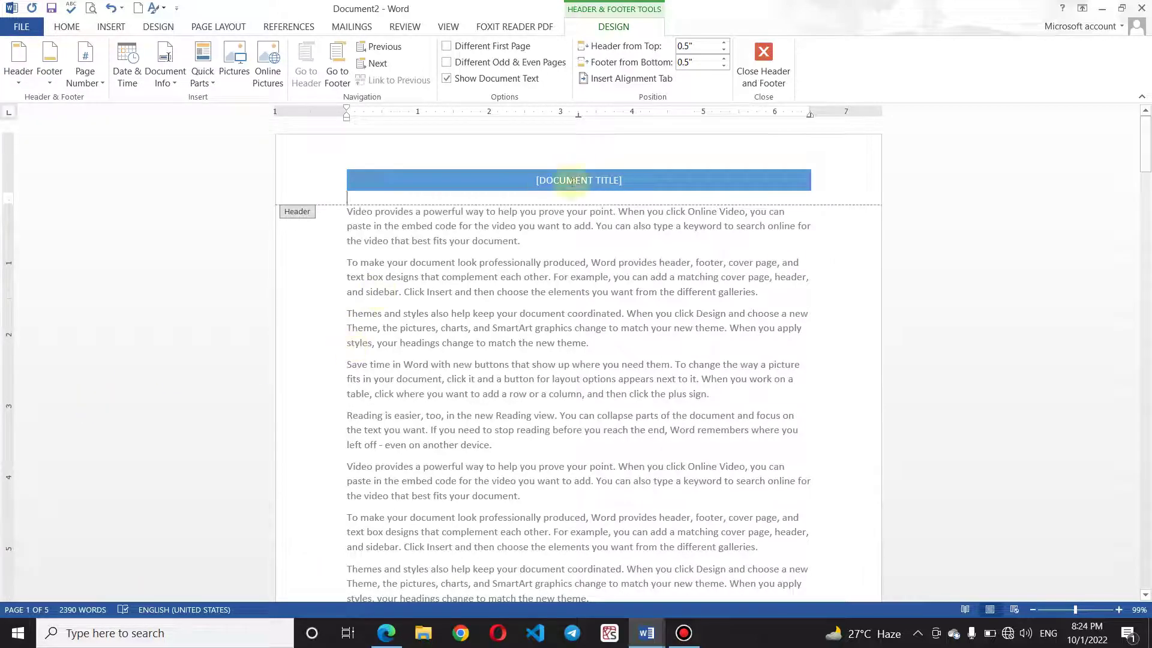
{"action": "left_click", "coordinate": [596, 177]}
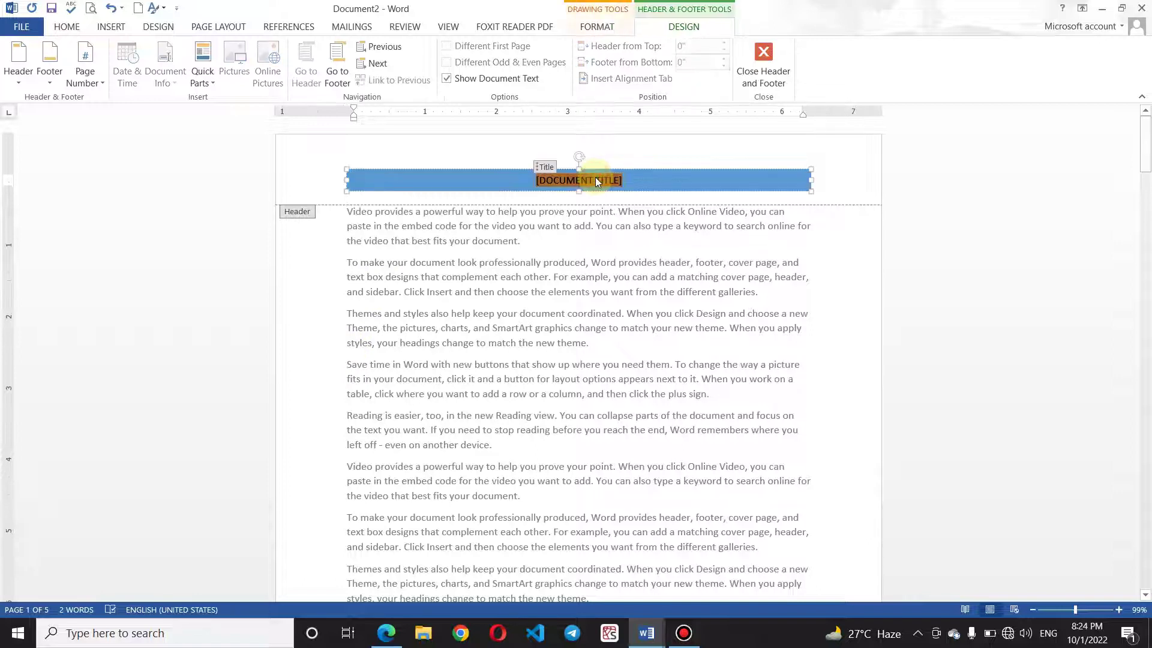
{"action": "type", "text": "SAIF"}
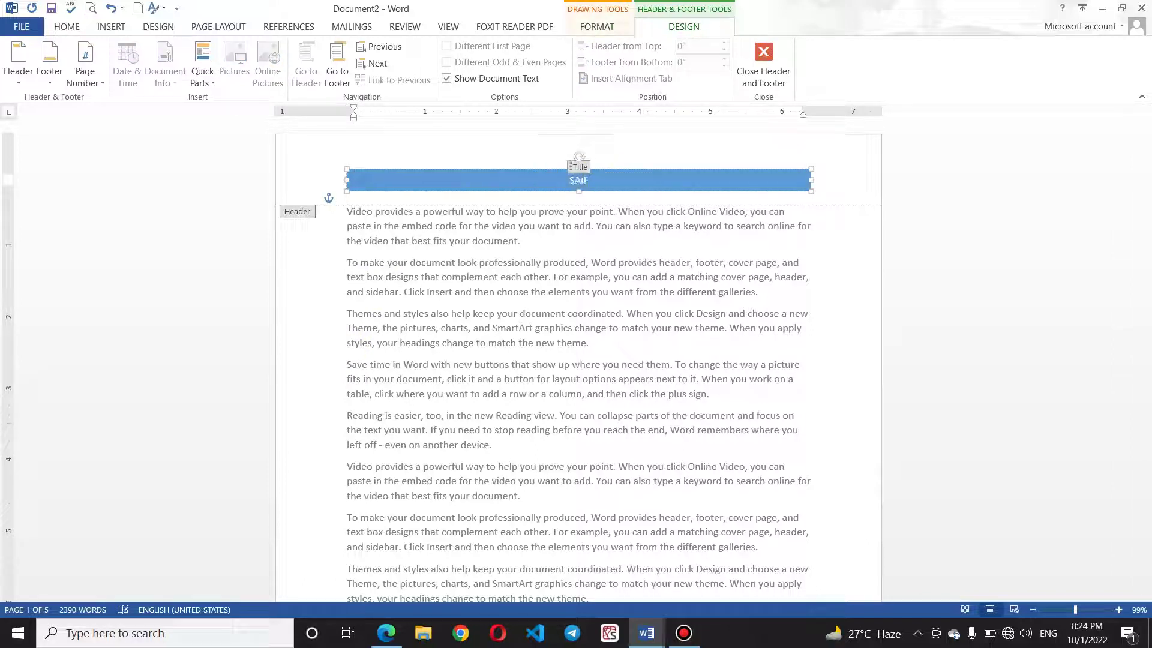
{"action": "type", "text": " ON"}
{"action": "type", "text": "LINE ACA"}
{"action": "type", "text": "DMEY"}
Fix the title's misspelled ending so it reads 'SAIF ONLINE ACADEMY'
{"action": "key", "text": "BackSpace"}
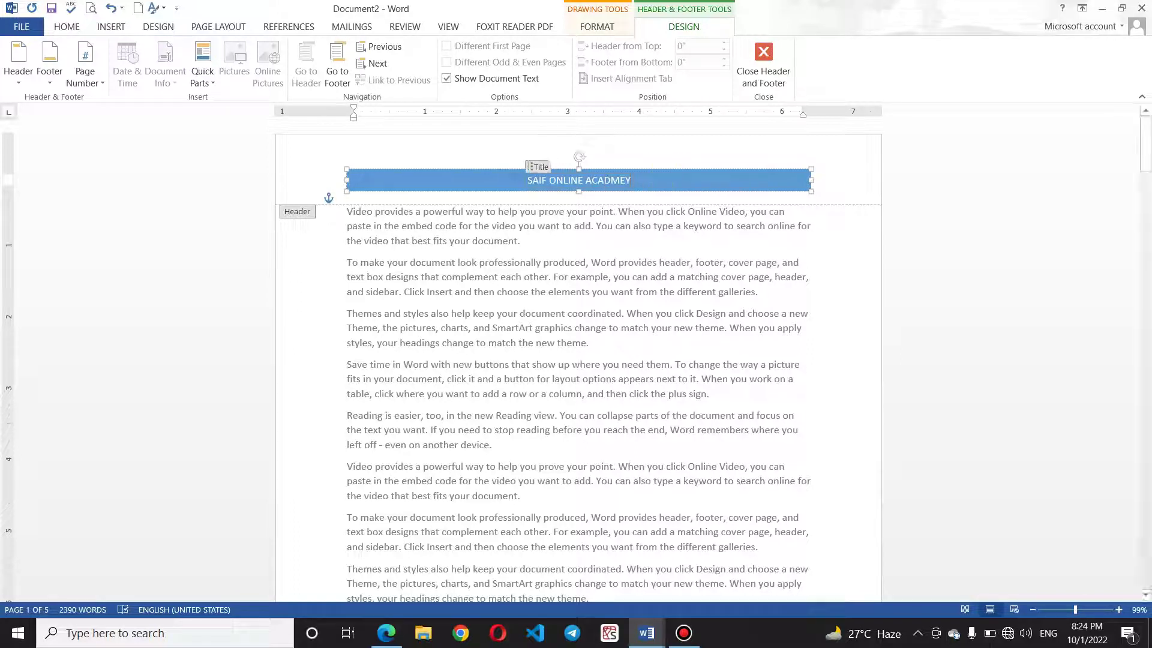
{"action": "key", "text": "BackSpace"}
{"action": "key", "text": "BackSpace"}
{"action": "key", "text": "ctrl+z"}
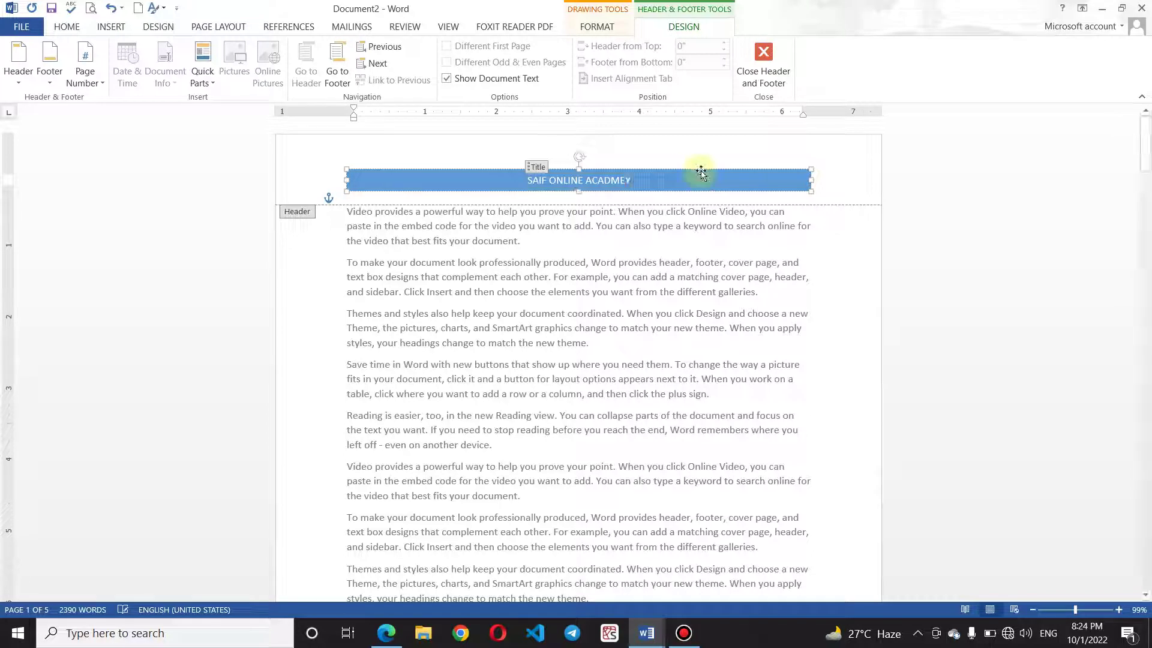
{"action": "left_click", "coordinate": [666, 179]}
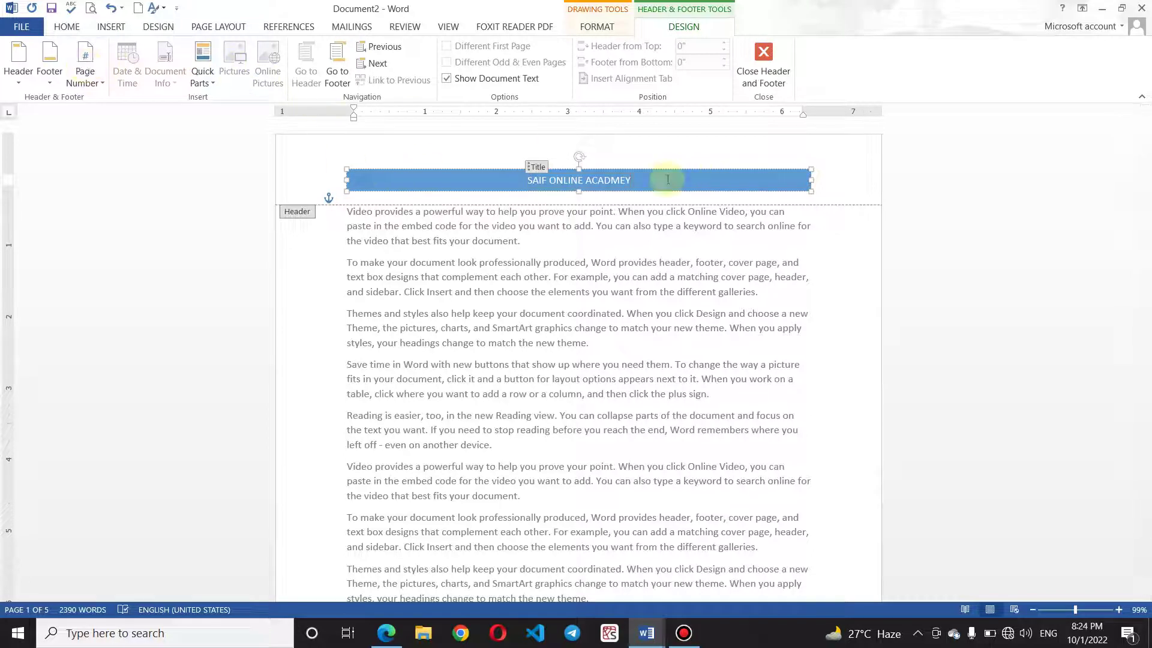
{"action": "key", "text": "BackSpace"}
{"action": "key", "text": "BackSpace"}
{"action": "key", "text": "BackSpace"}
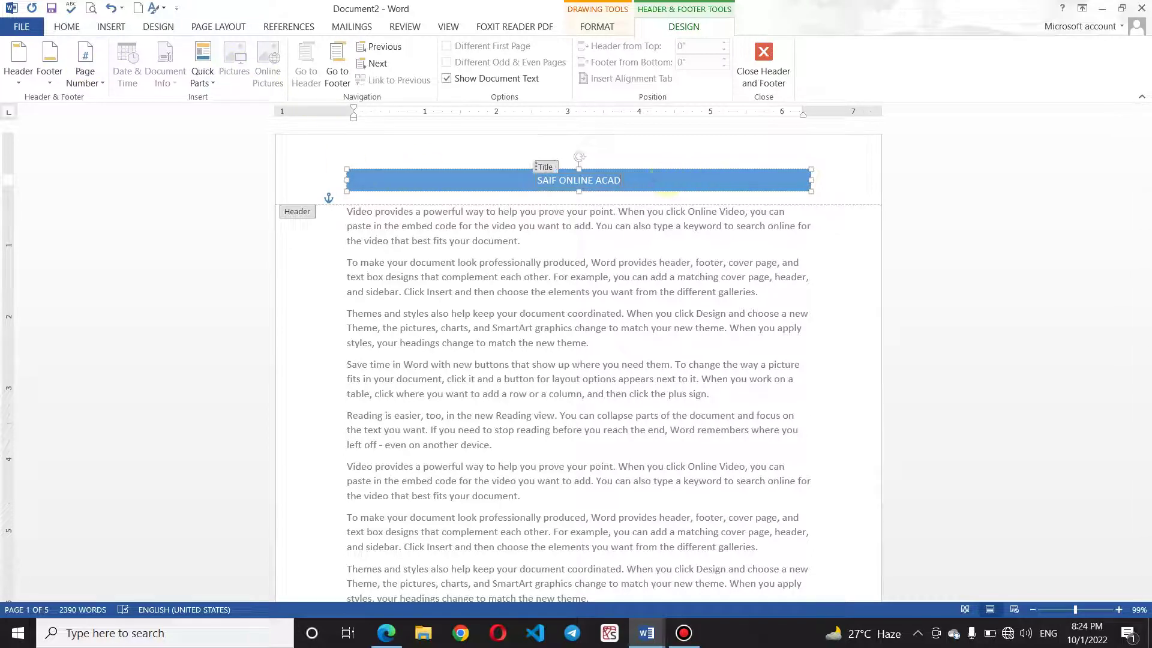
{"action": "type", "text": "EMY"}
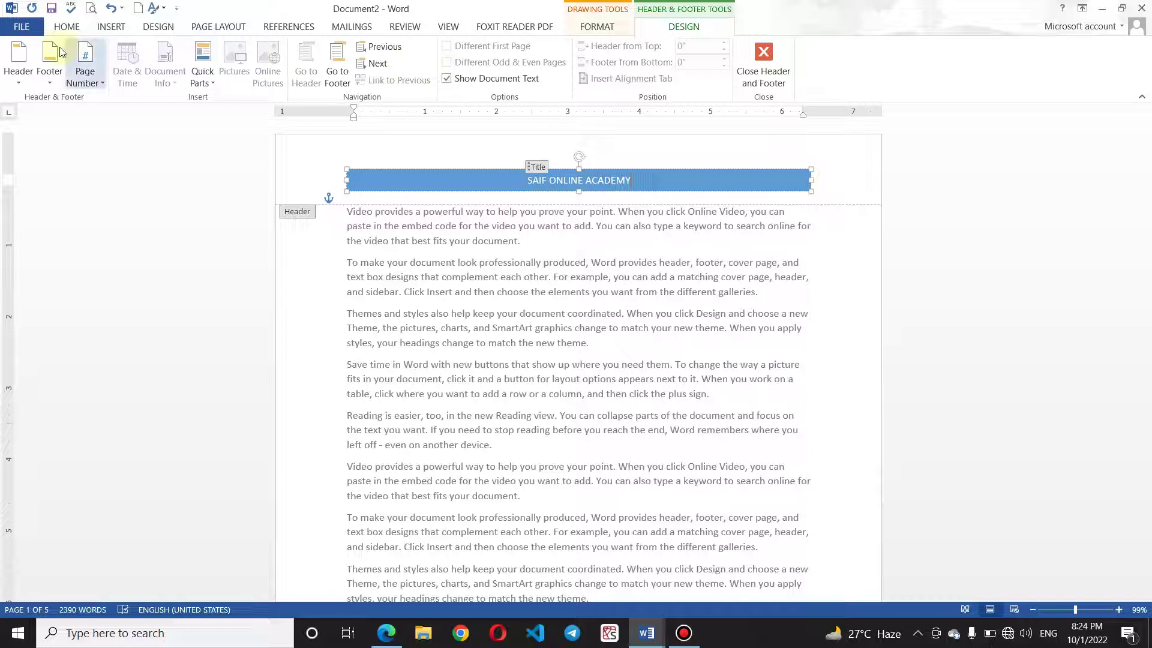
Switch the header to the orange Integral design
{"action": "left_click", "coordinate": [23, 83]}
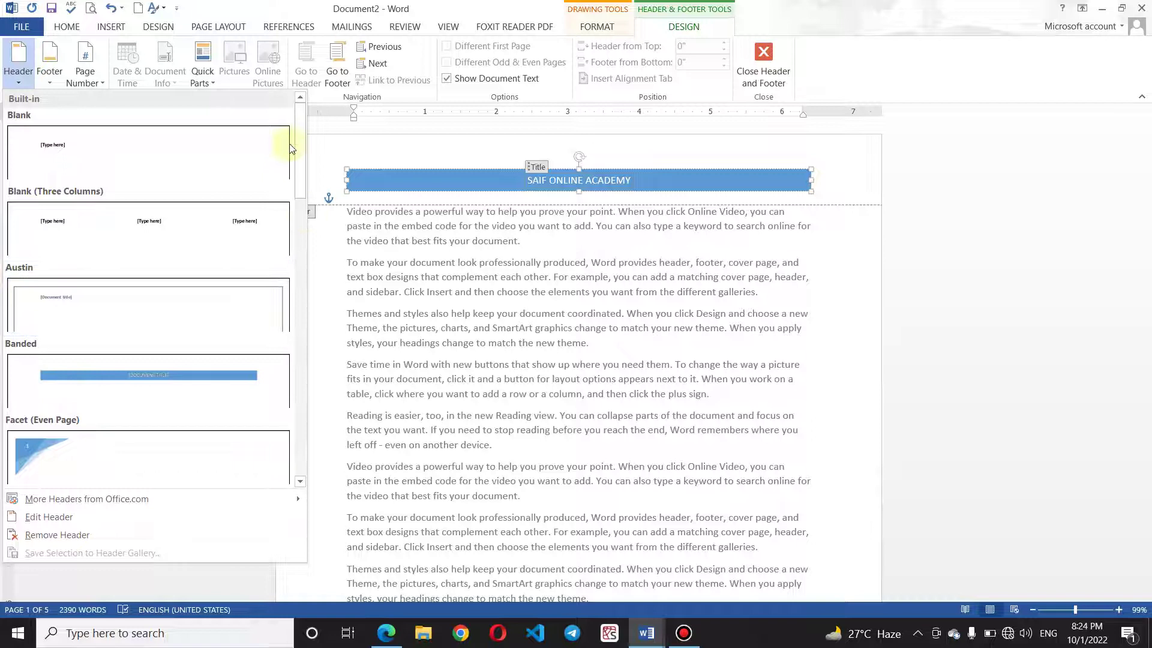
{"action": "left_click_drag", "start_coordinate": [299, 157], "coordinate": [297, 270]}
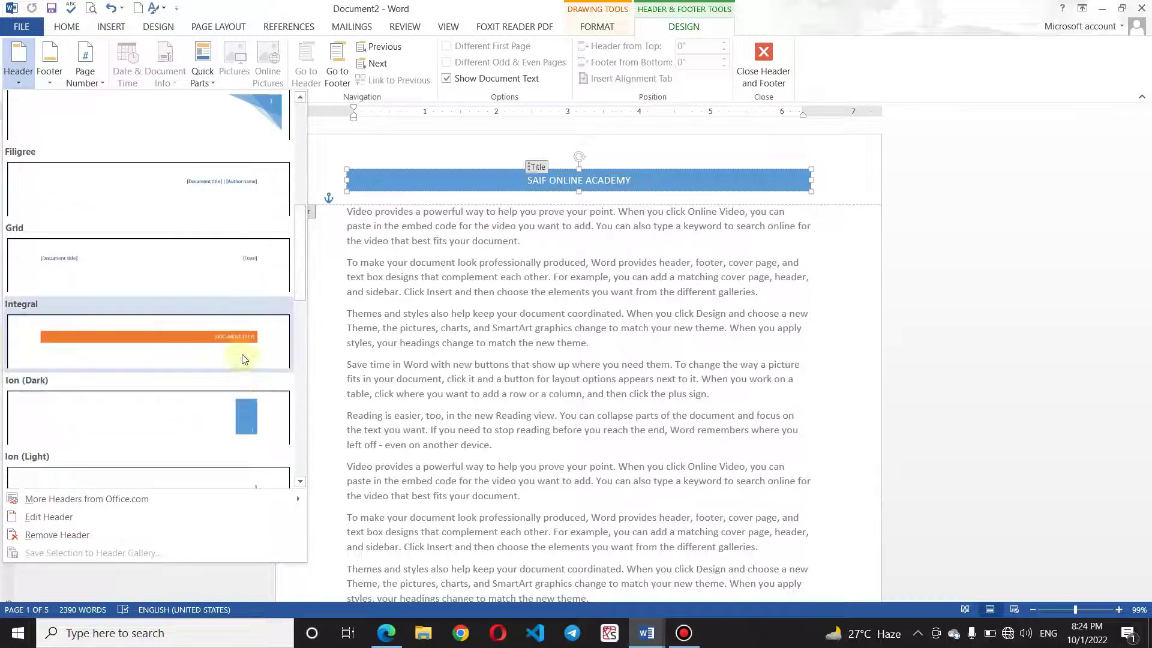
{"action": "left_click", "coordinate": [242, 355]}
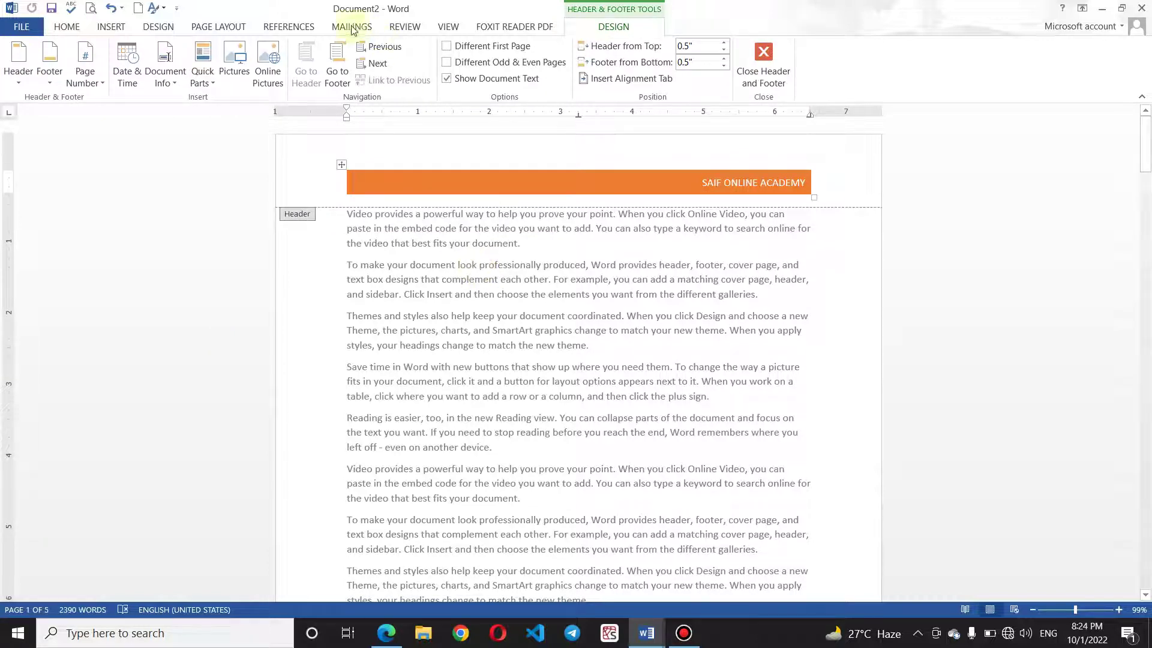
Insert a Blank (Three Columns) footer with 'Composed By: Saif' in its left slot
{"action": "left_click", "coordinate": [51, 72]}
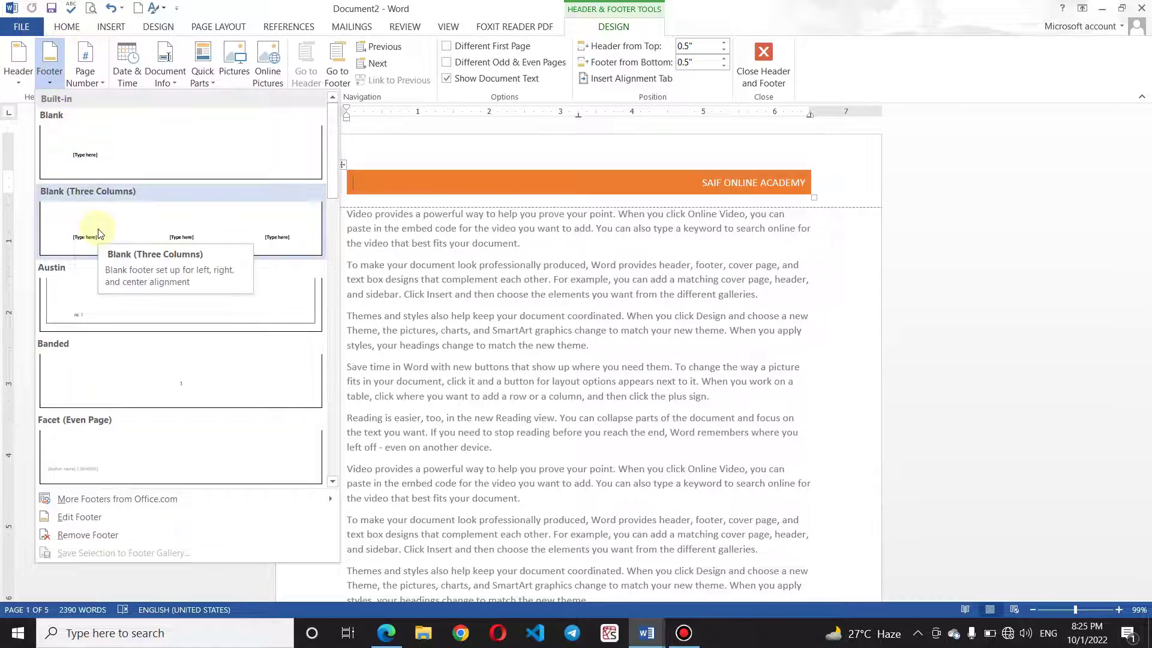
{"action": "left_click", "coordinate": [99, 234]}
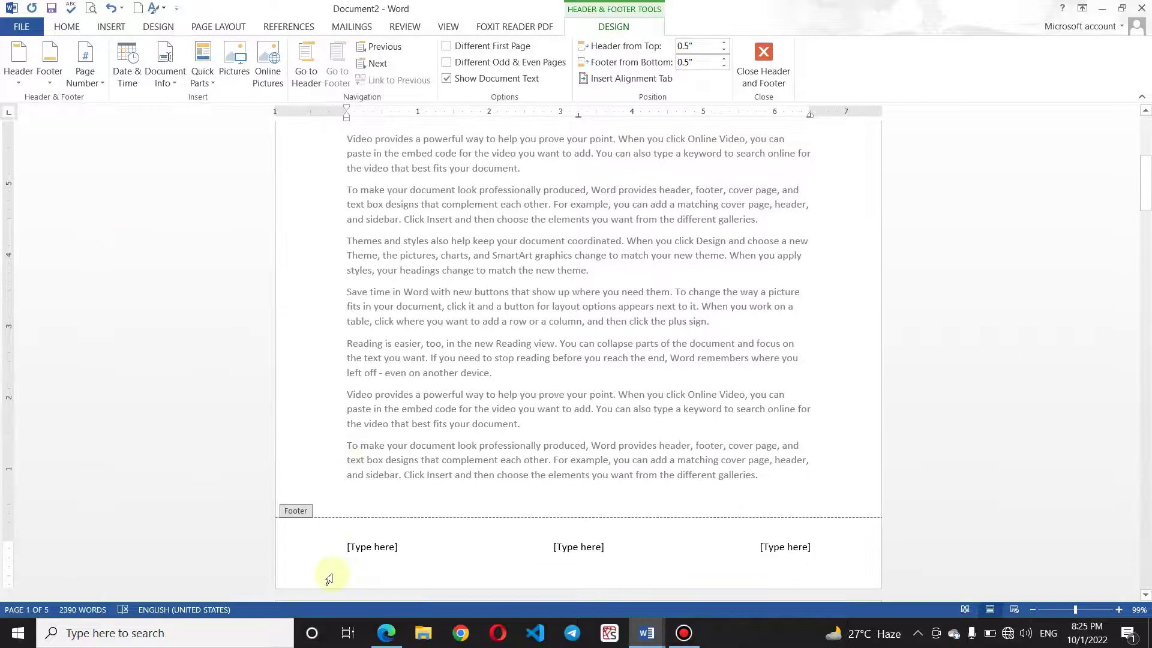
{"action": "left_click", "coordinate": [379, 558]}
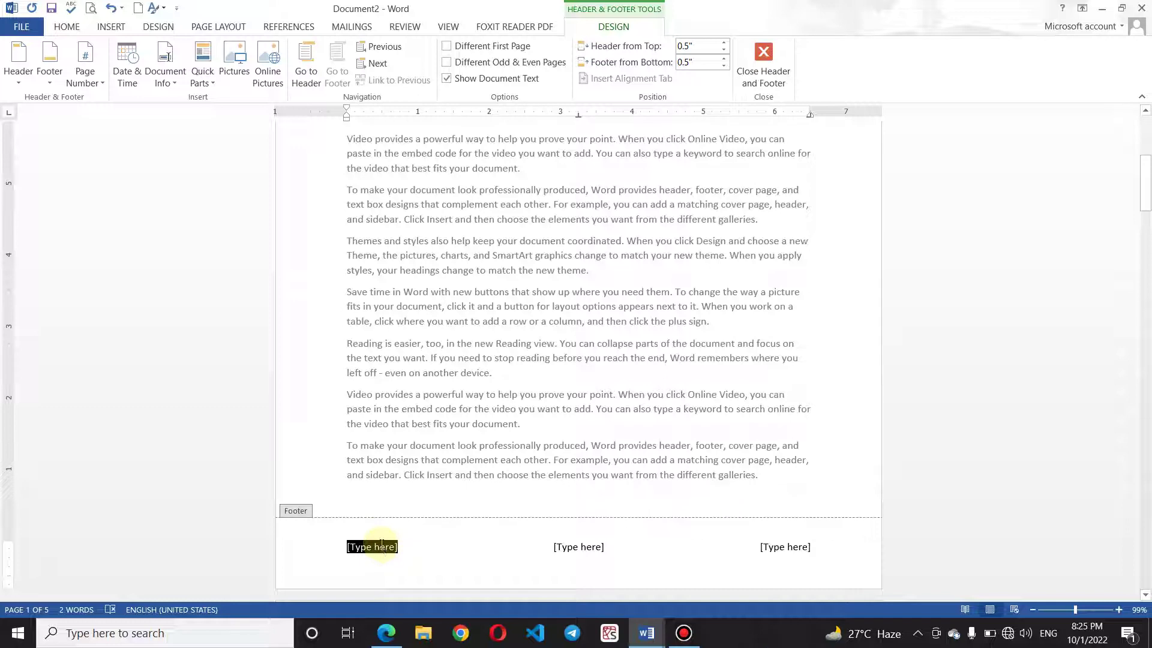
{"action": "type", "text": "Composed By:  Saif"}
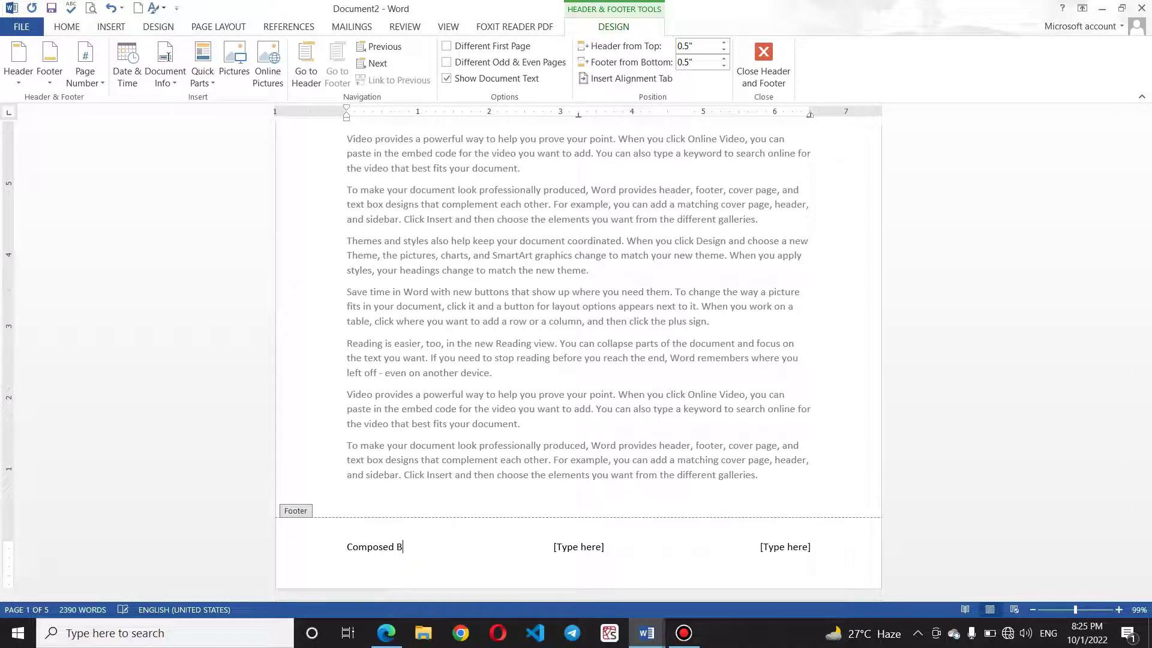
{"action": "left_click", "coordinate": [594, 549]}
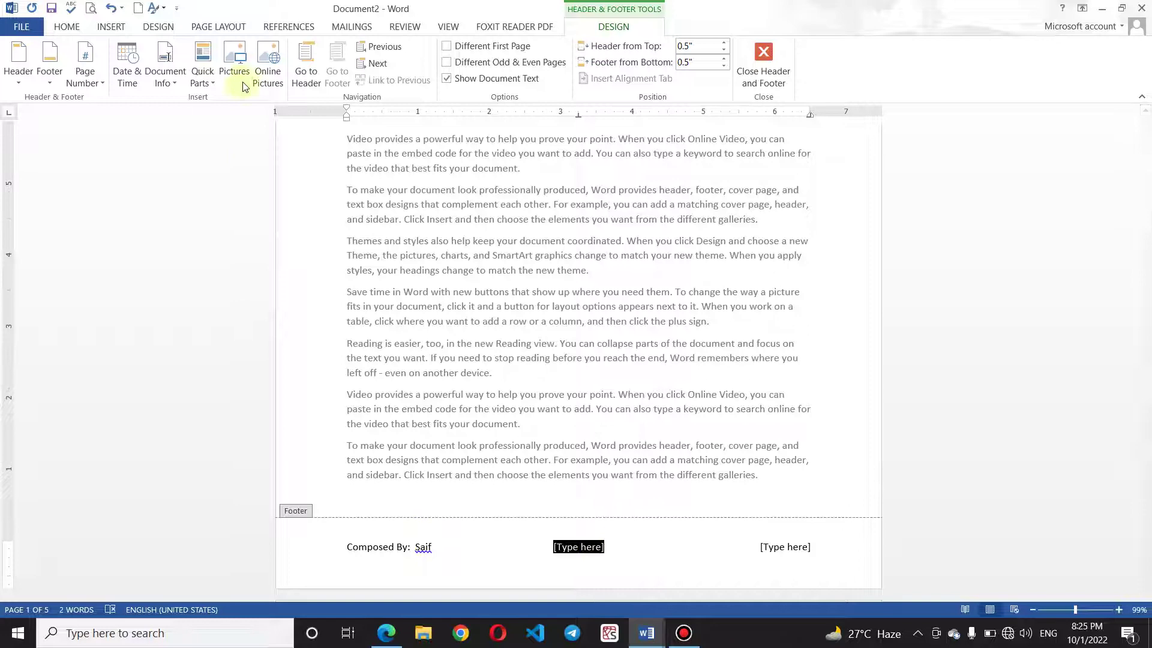
{"action": "left_click", "coordinate": [84, 76]}
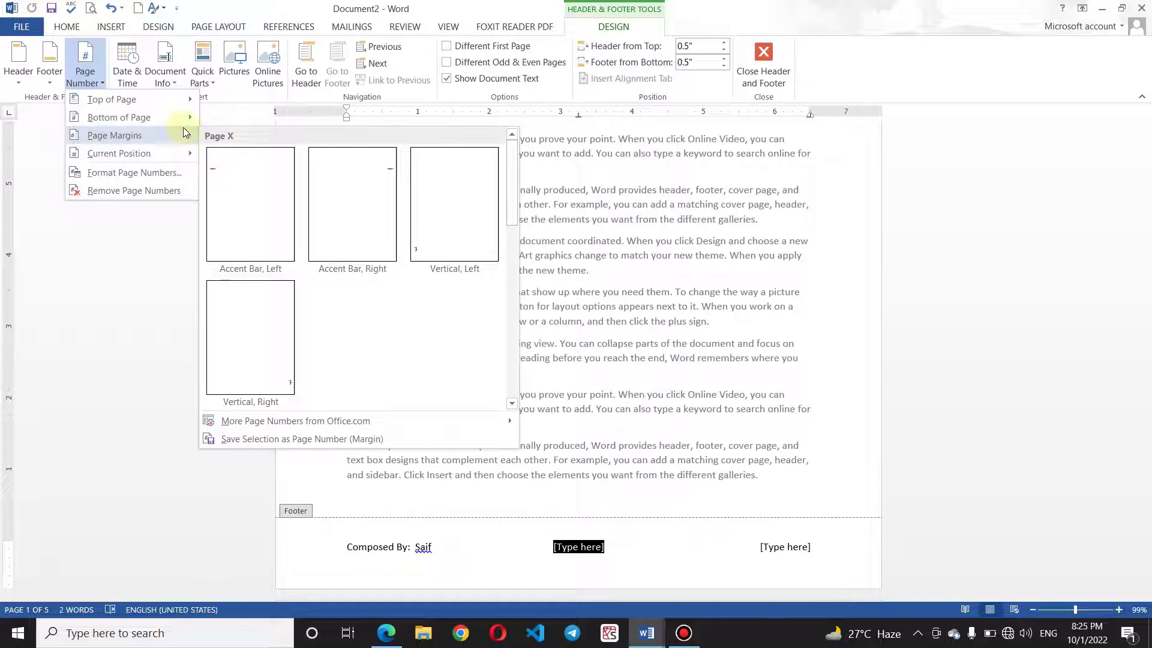
{"action": "mouse_move", "coordinate": [119, 117]}
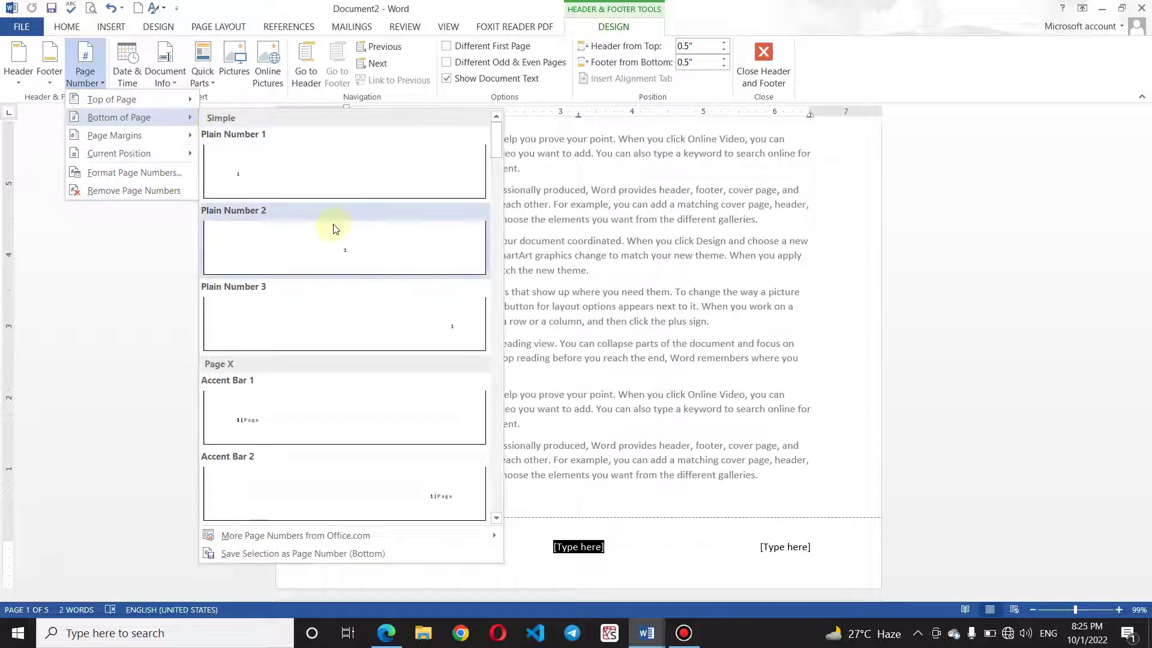
{"action": "left_click", "coordinate": [333, 244]}
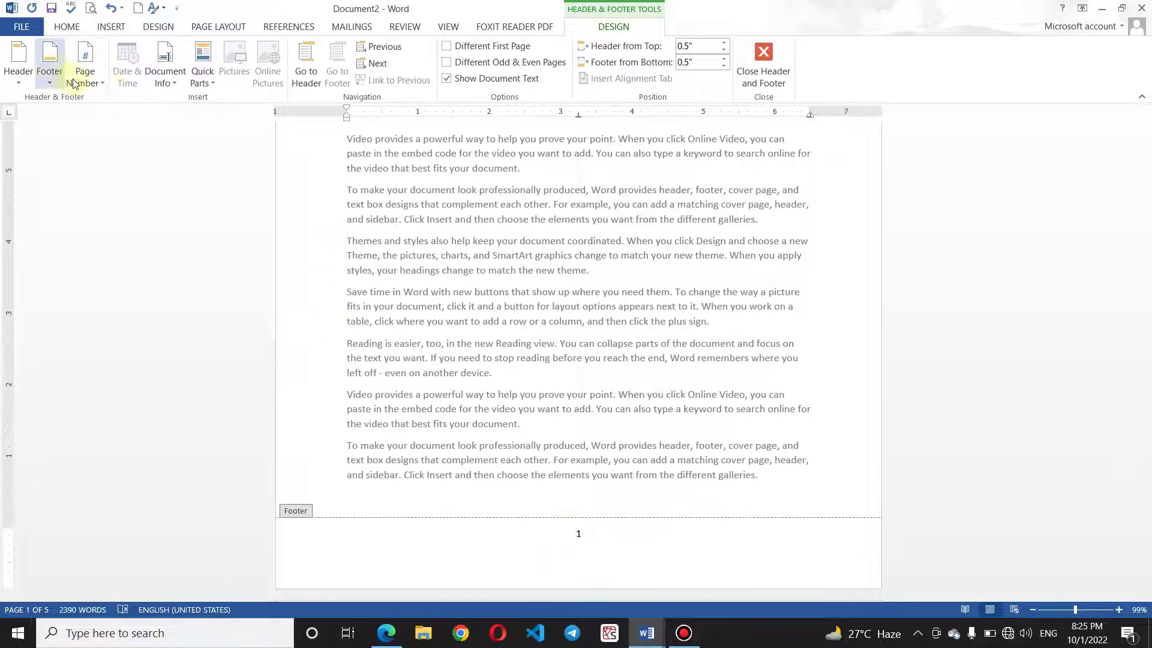
{"action": "left_click", "coordinate": [112, 11]}
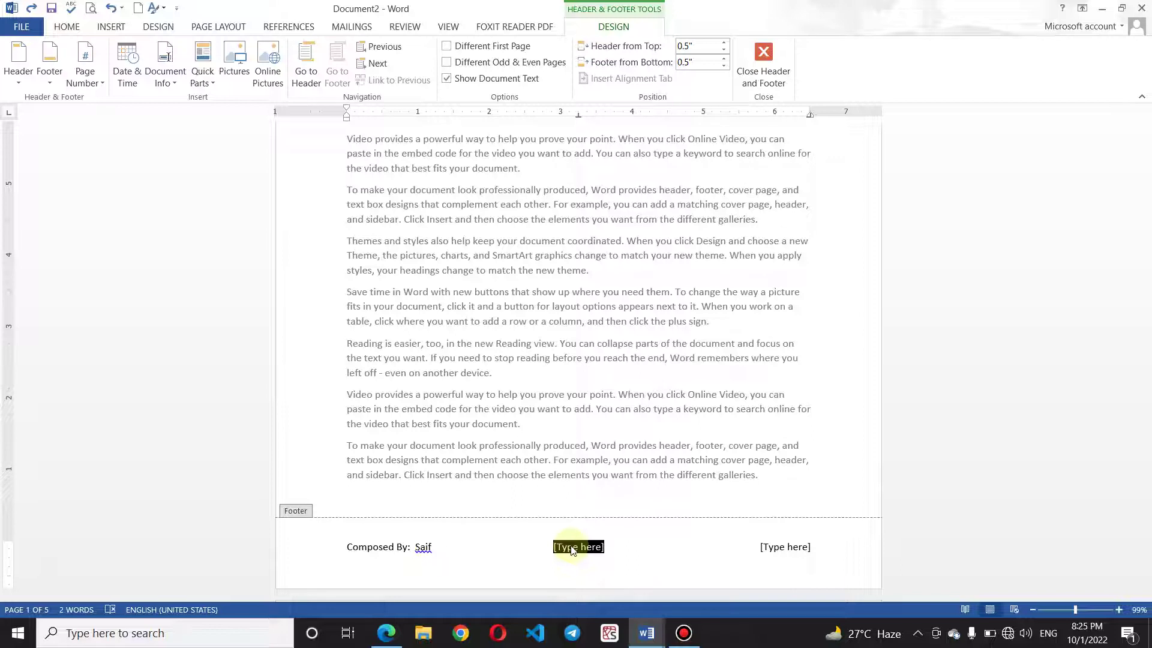
{"action": "type", "text": "Articale"}
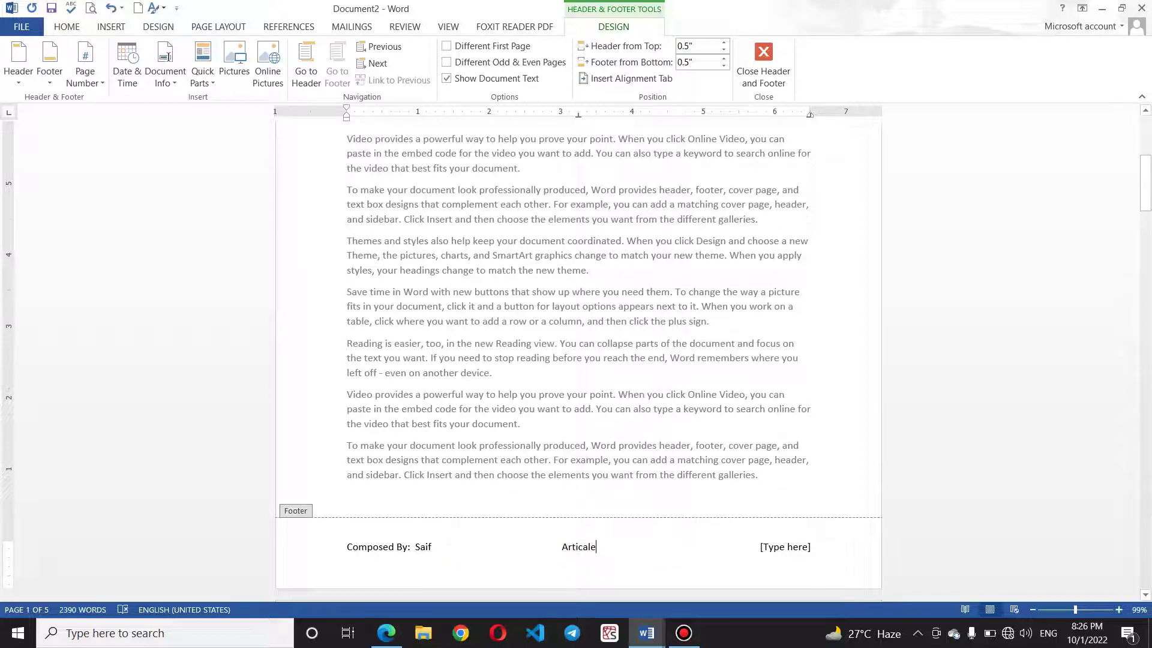
Put 'Article' in the footer's middle slot and 'SOA' in its right slot
{"action": "key", "text": "BackSpace"}
{"action": "key", "text": "BackSpace"}
{"action": "key", "text": "BackSpace"}
{"action": "type", "text": "le"}
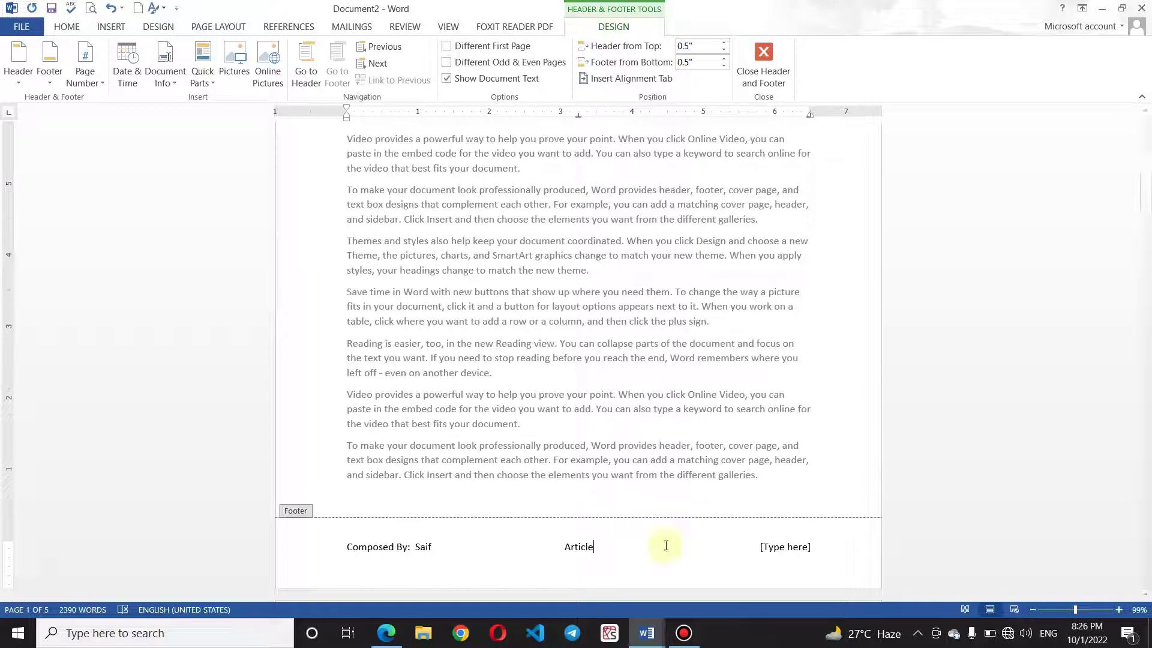
{"action": "left_click", "coordinate": [804, 546]}
{"action": "key", "text": "shift+Left"}
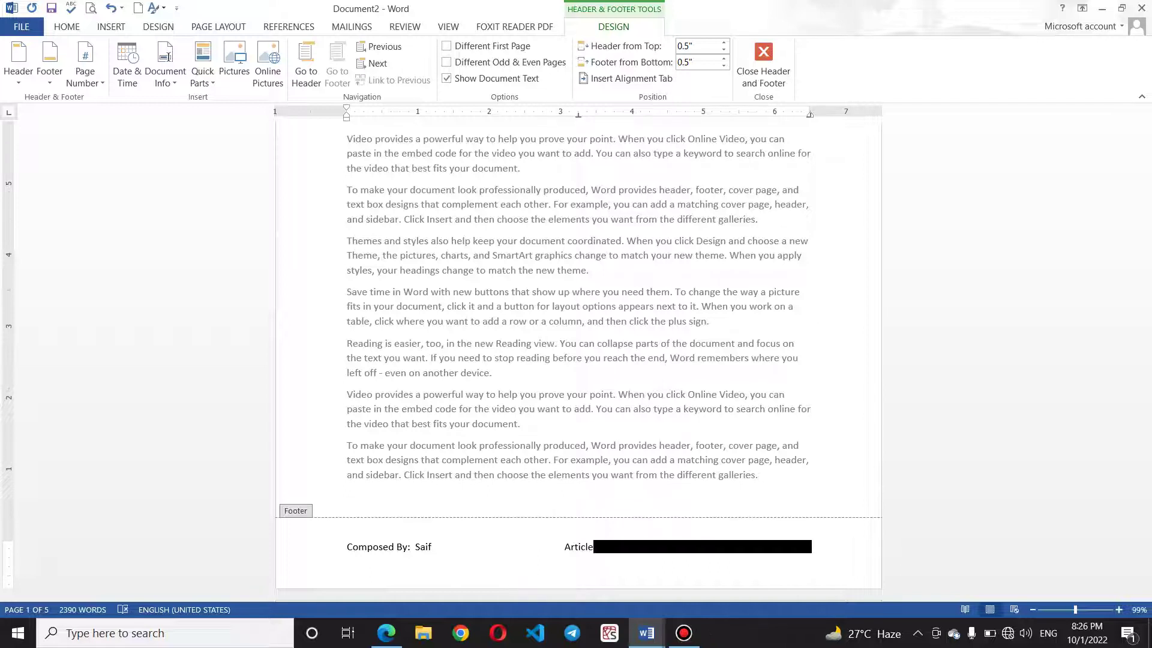
{"action": "key", "text": "Right"}
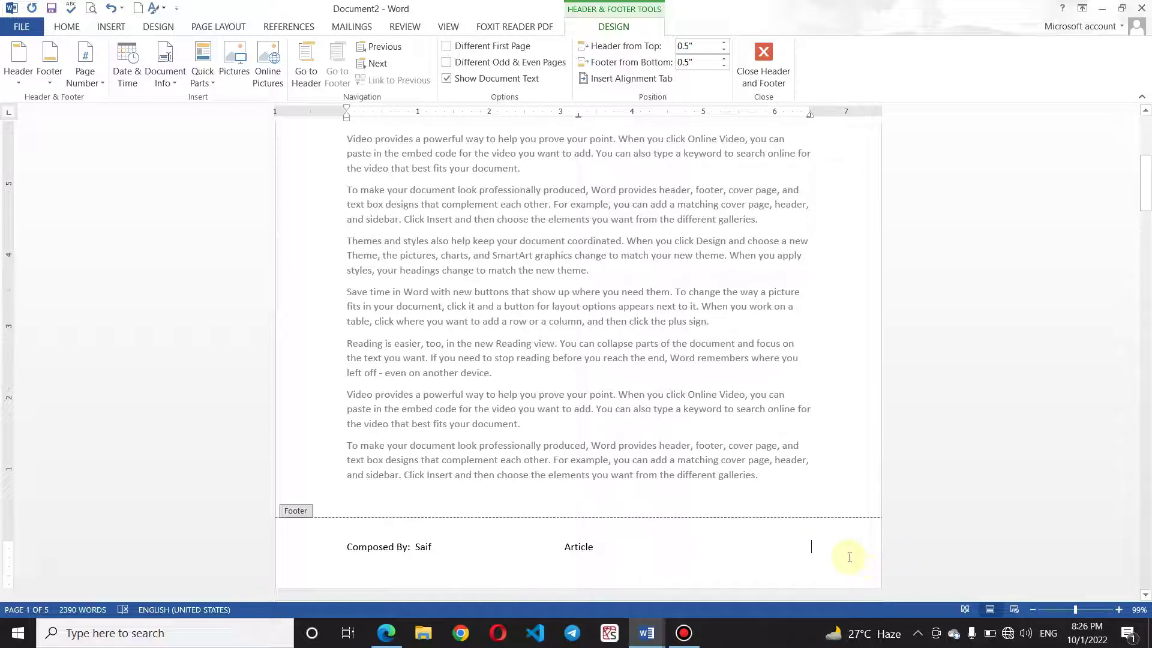
{"action": "type", "text": "SOA"}
{"action": "left_click", "coordinate": [744, 540]}
{"action": "left_click", "coordinate": [50, 80]}
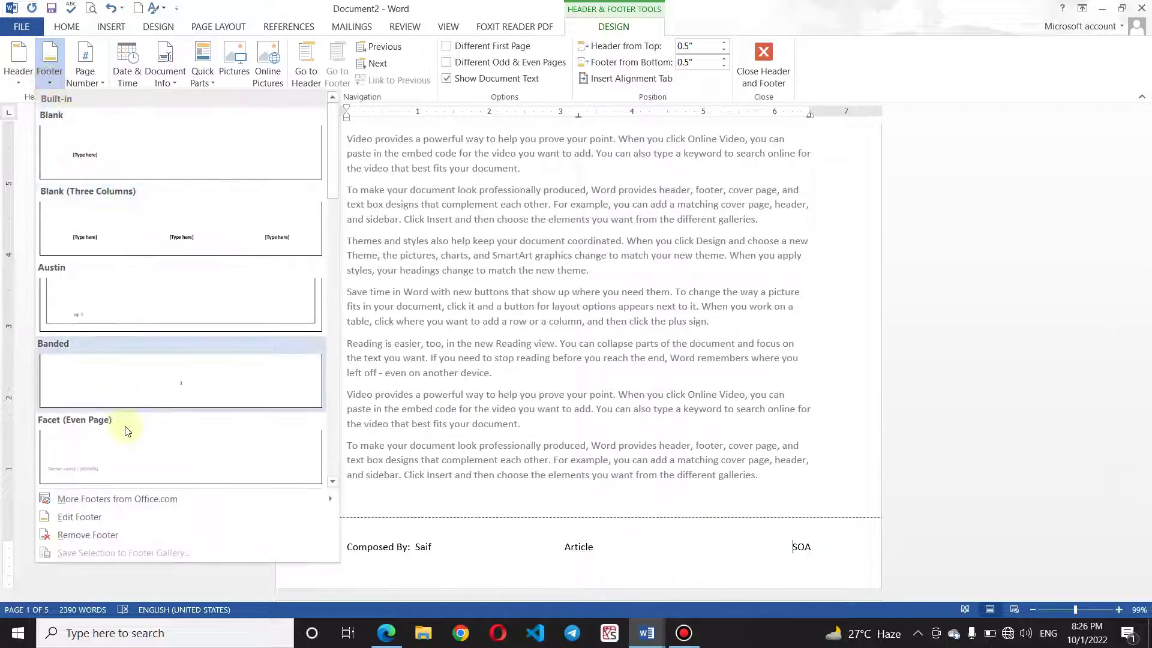
{"action": "left_click", "coordinate": [61, 80]}
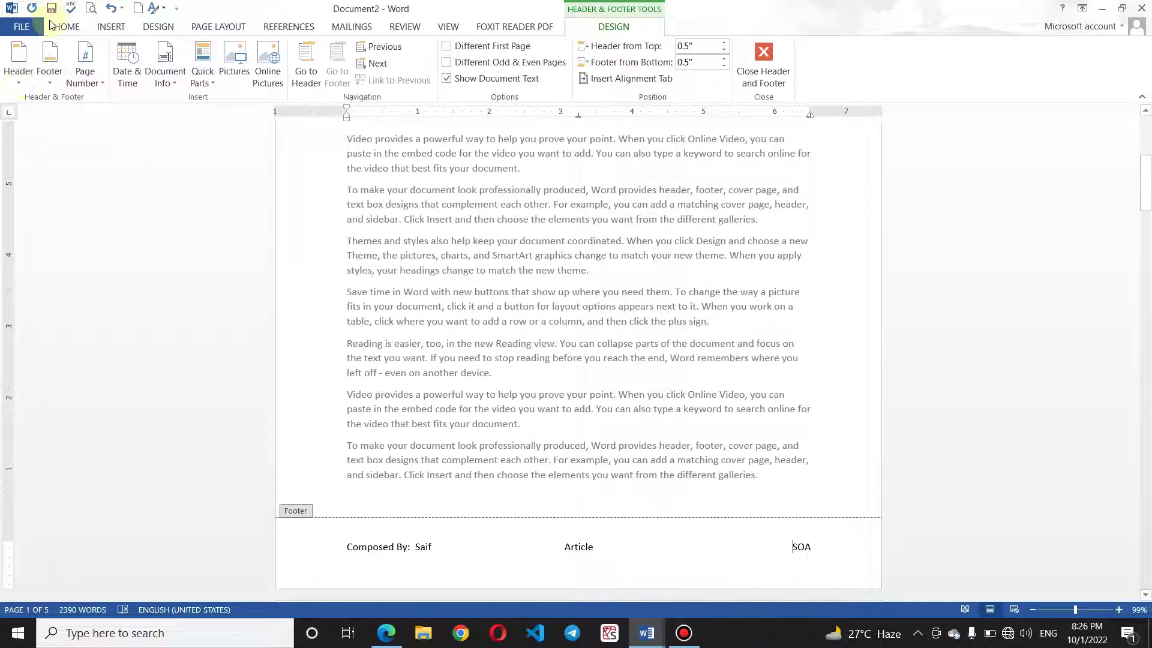
Add an Accent Bar '1 | Page' page number to the header
{"action": "left_click", "coordinate": [104, 85]}
{"action": "mouse_move", "coordinate": [111, 99]}
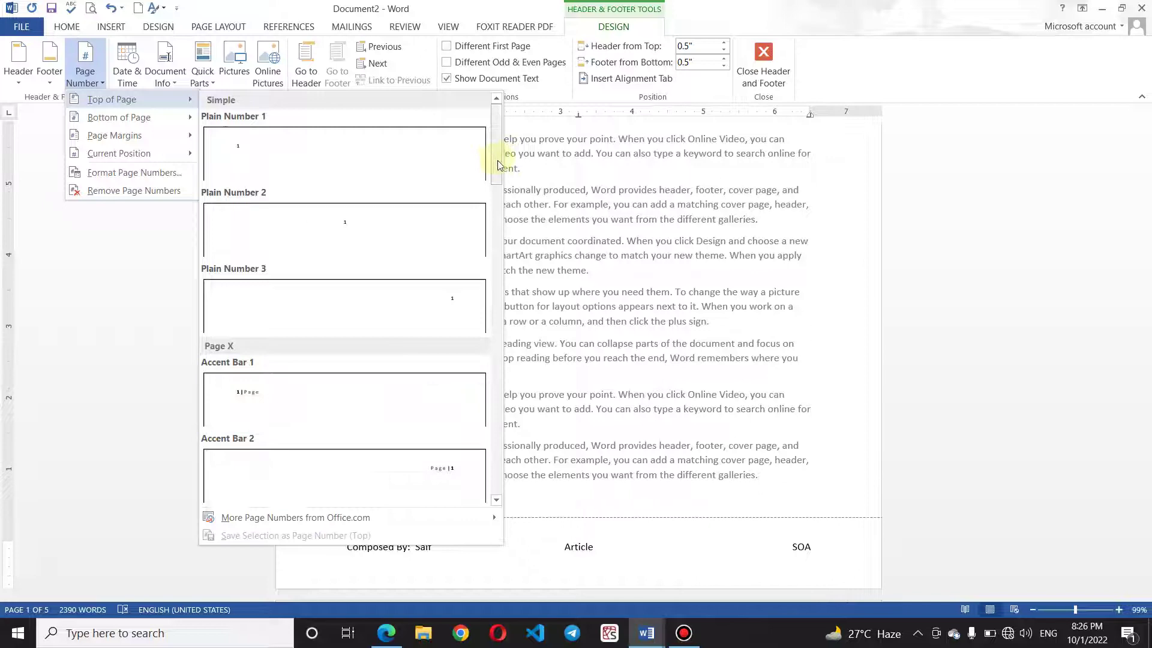
{"action": "left_click", "coordinate": [381, 406]}
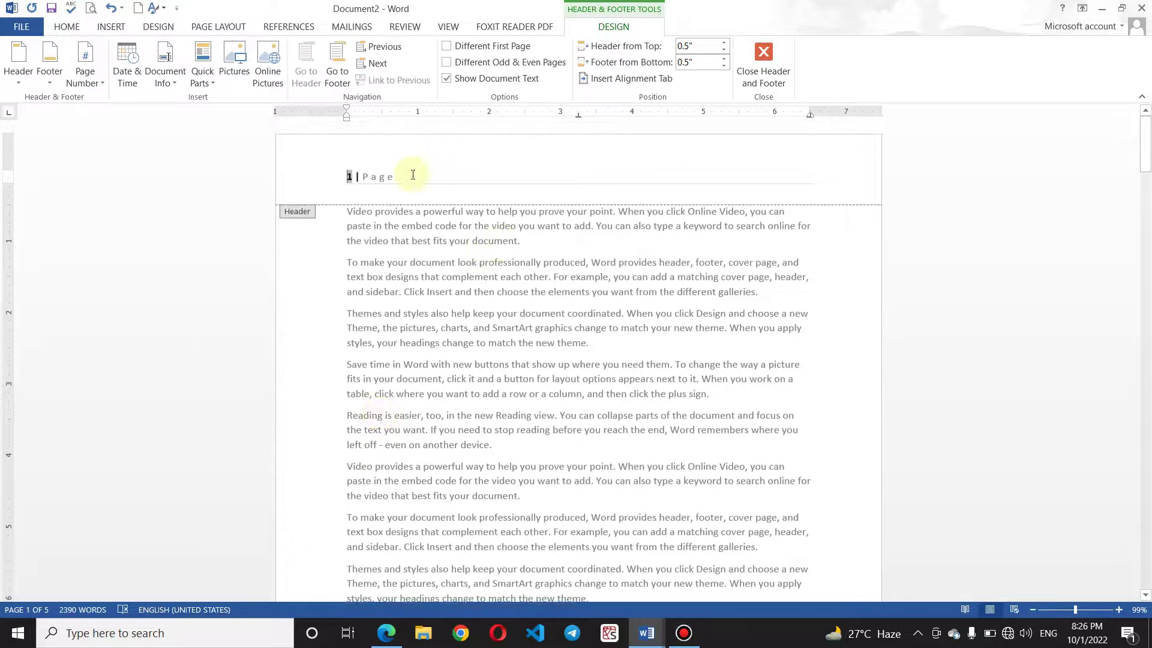
{"action": "left_click", "coordinate": [412, 175]}
Insert an empty line at the top of the body, then reopen the header
{"action": "double_click", "coordinate": [412, 249]}
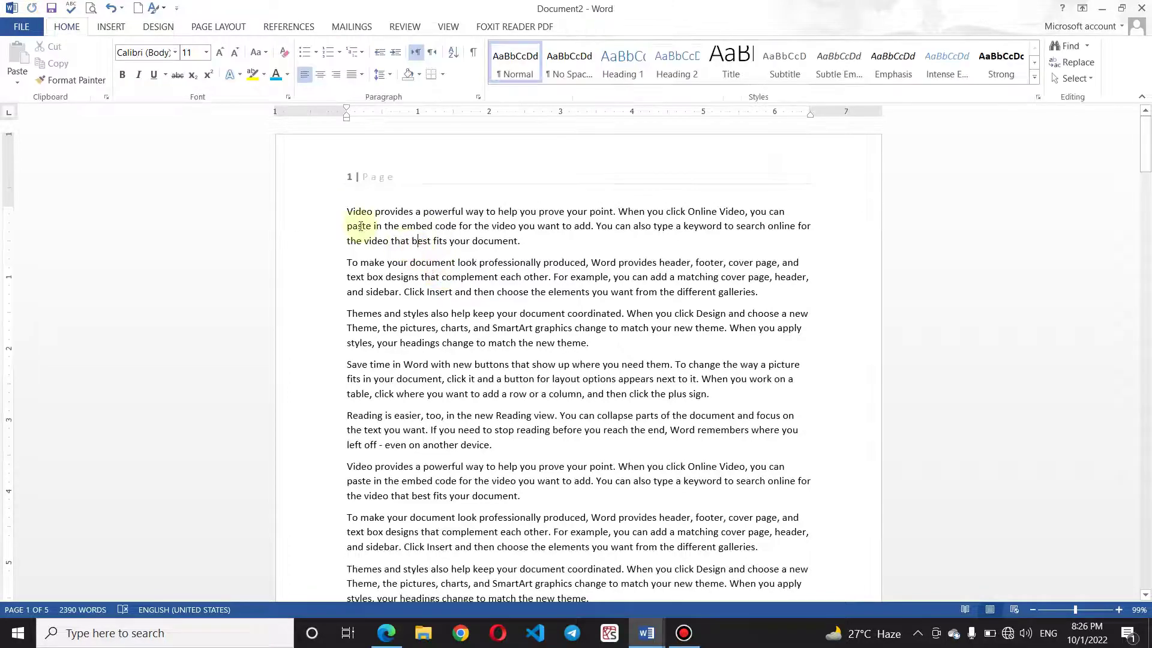
{"action": "left_click", "coordinate": [344, 211]}
{"action": "key", "text": "Return"}
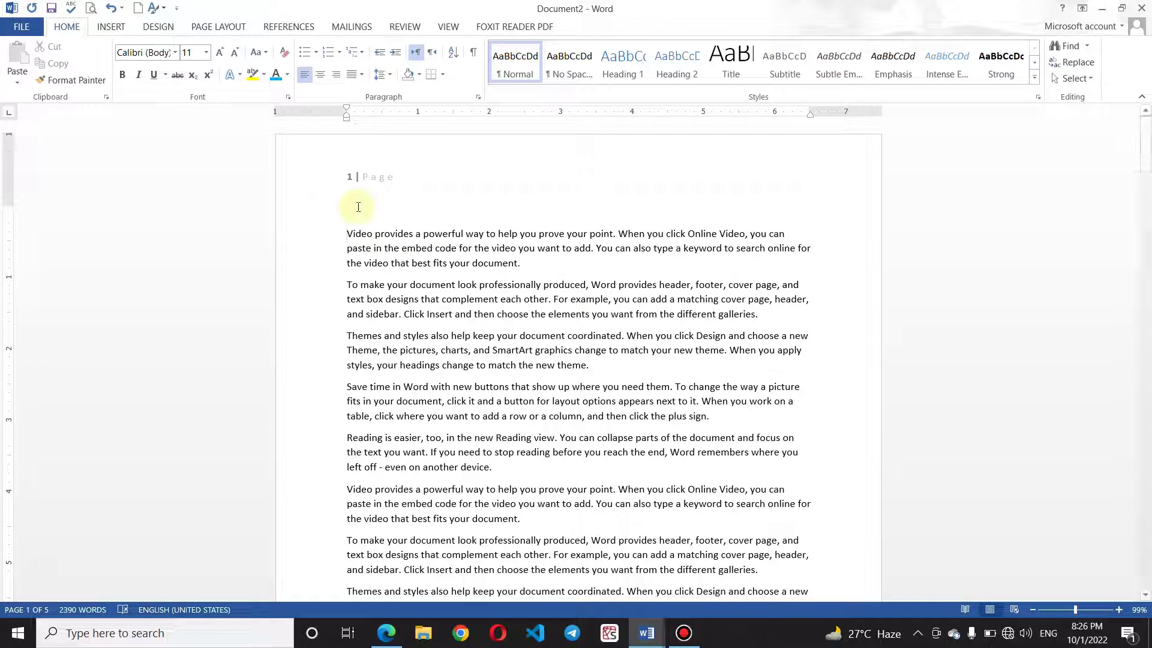
{"action": "double_click", "coordinate": [412, 180]}
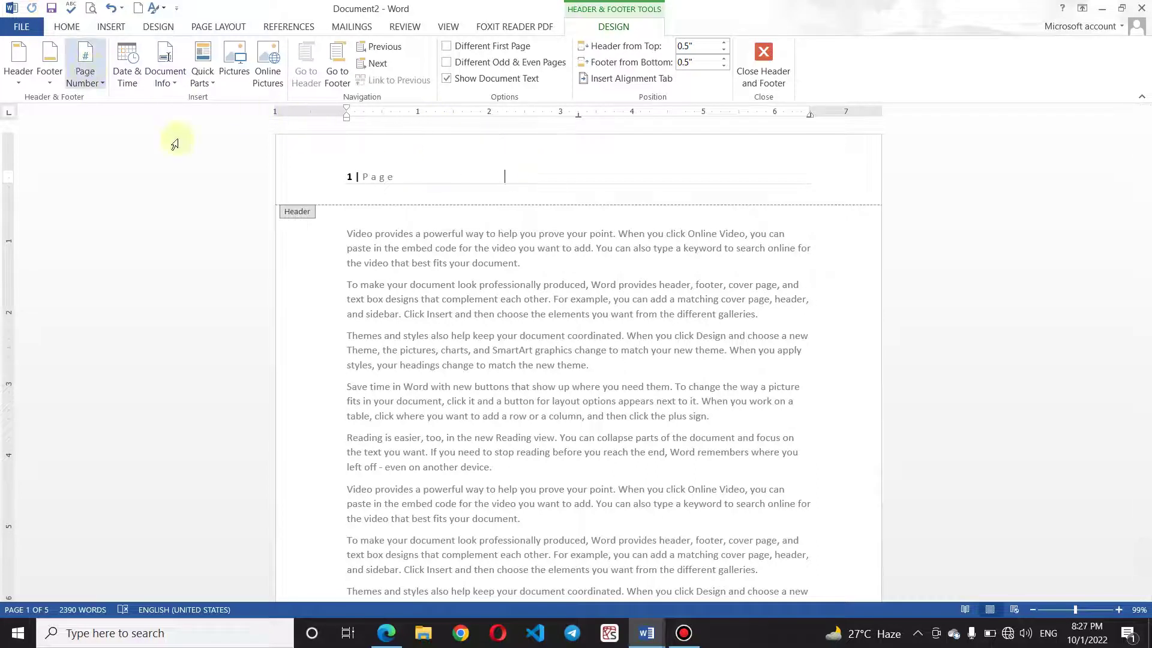
{"action": "mouse_move", "coordinate": [1146, 144]}
{"action": "left_mouse_down"}
{"action": "mouse_move", "coordinate": [1146, 423]}
{"action": "mouse_move", "coordinate": [1146, 261]}
{"action": "left_mouse_up"}
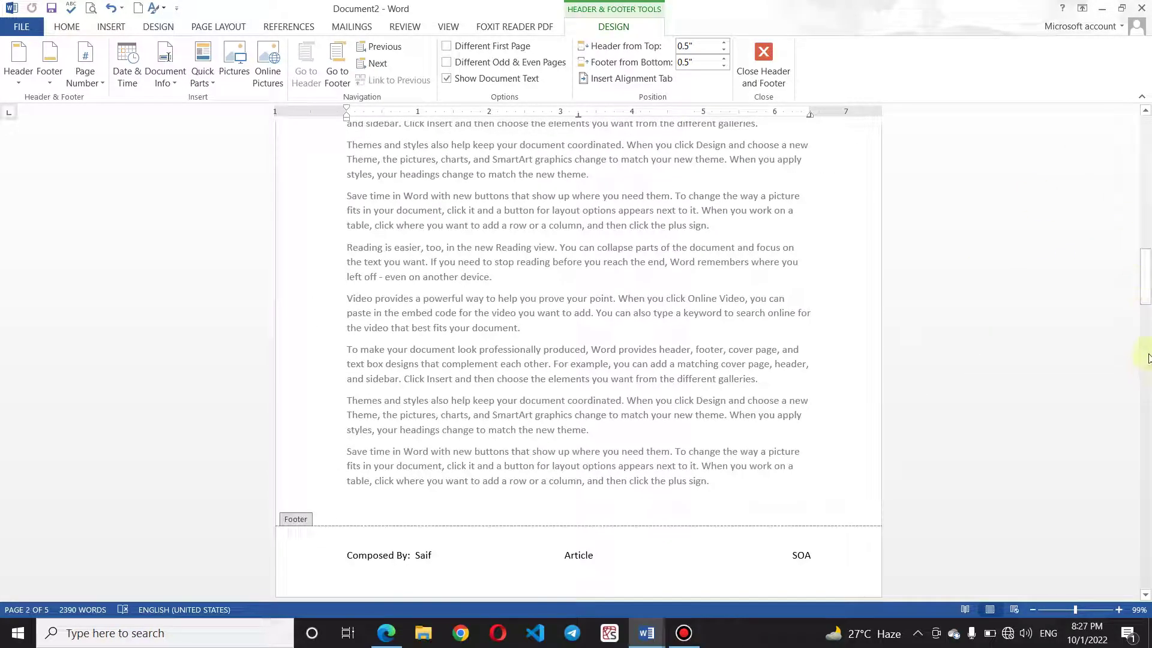
{"action": "left_click_drag", "start_coordinate": [1146, 308], "coordinate": [1146, 261]}
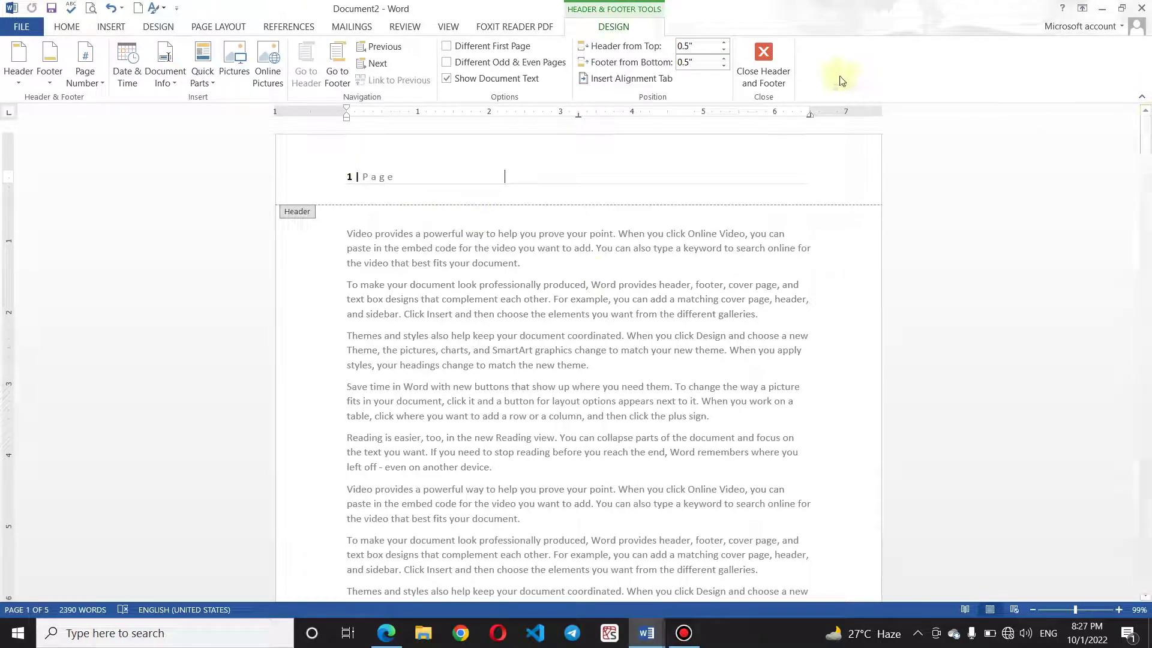
Replace 'Article' in the footer centre with the date 'Saturday, October 1, 2022'
{"action": "left_click", "coordinate": [338, 71]}
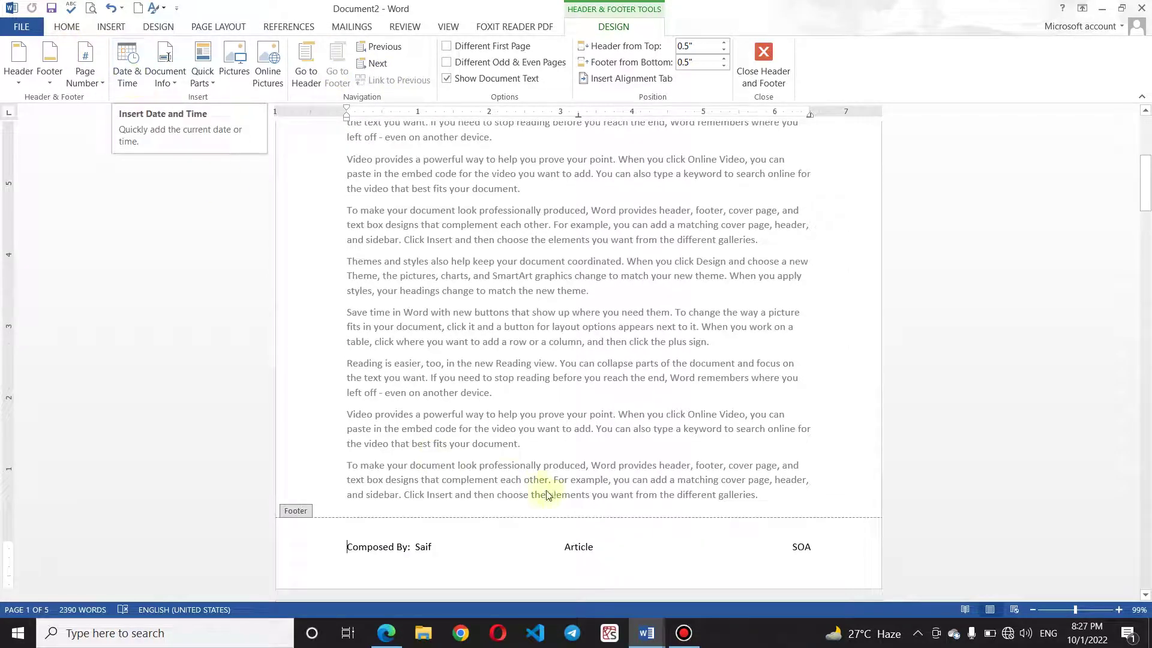
{"action": "triple_click", "coordinate": [604, 548]}
{"action": "left_click", "coordinate": [601, 547]}
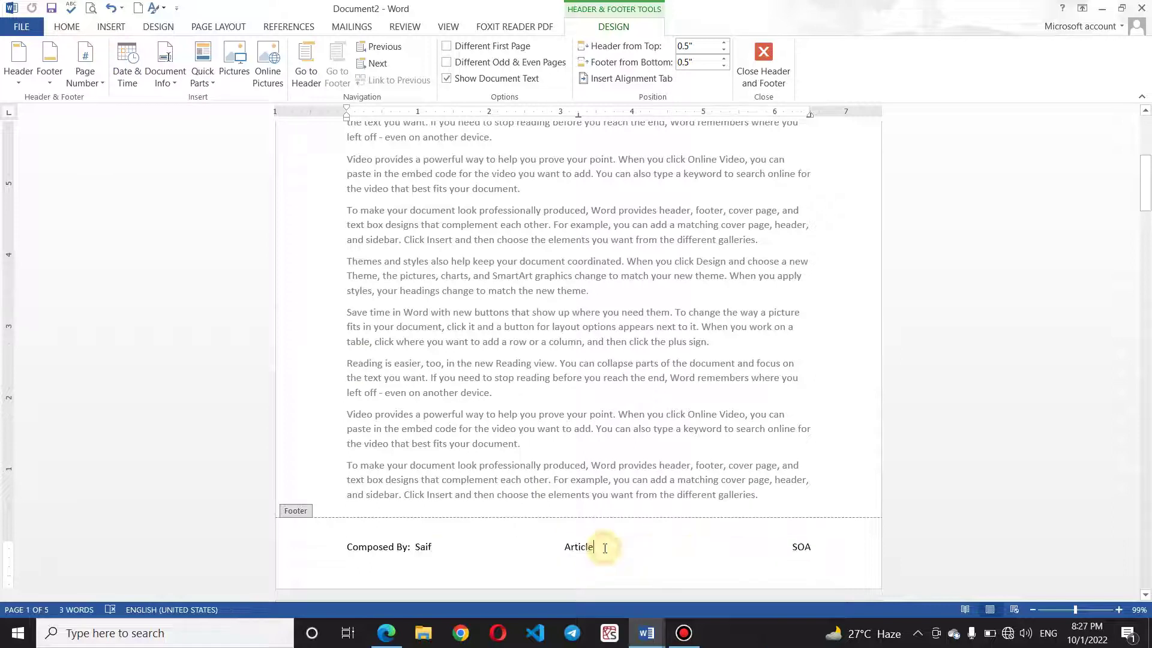
{"action": "left_click", "coordinate": [127, 65]}
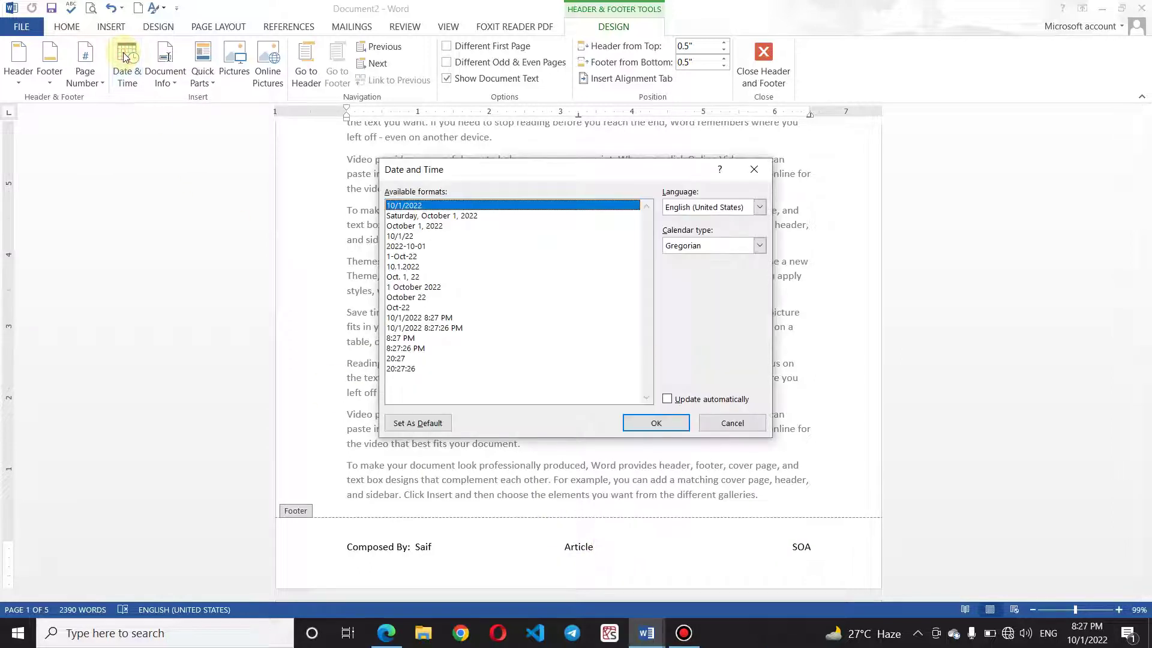
{"action": "left_click", "coordinate": [437, 217]}
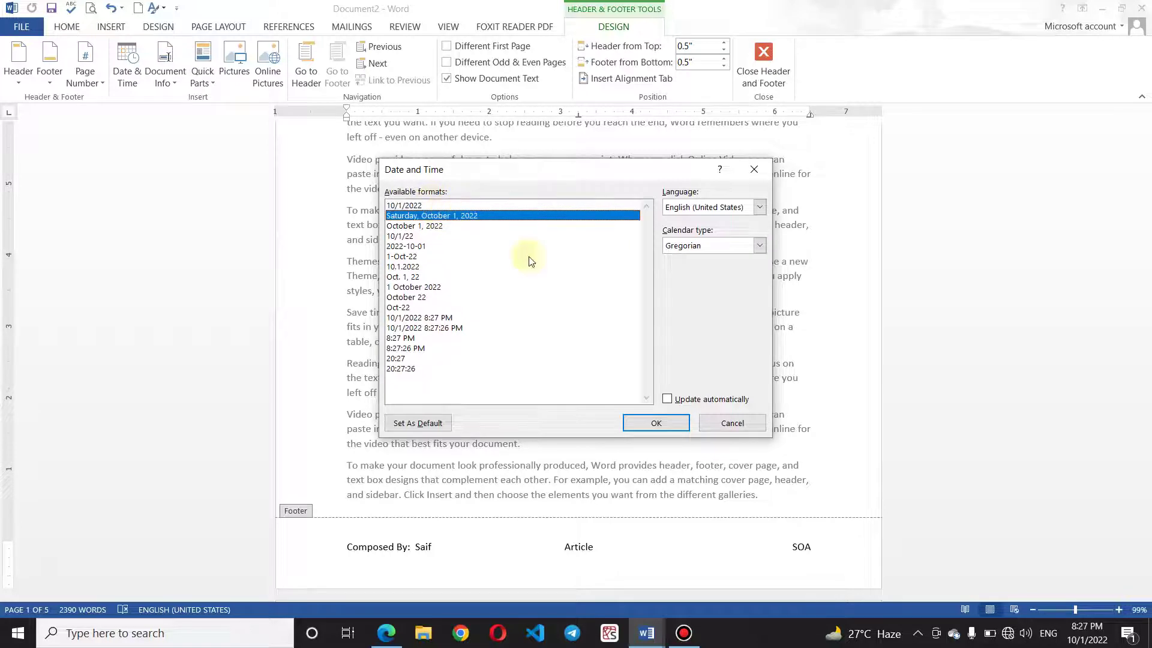
{"action": "left_click", "coordinate": [644, 425]}
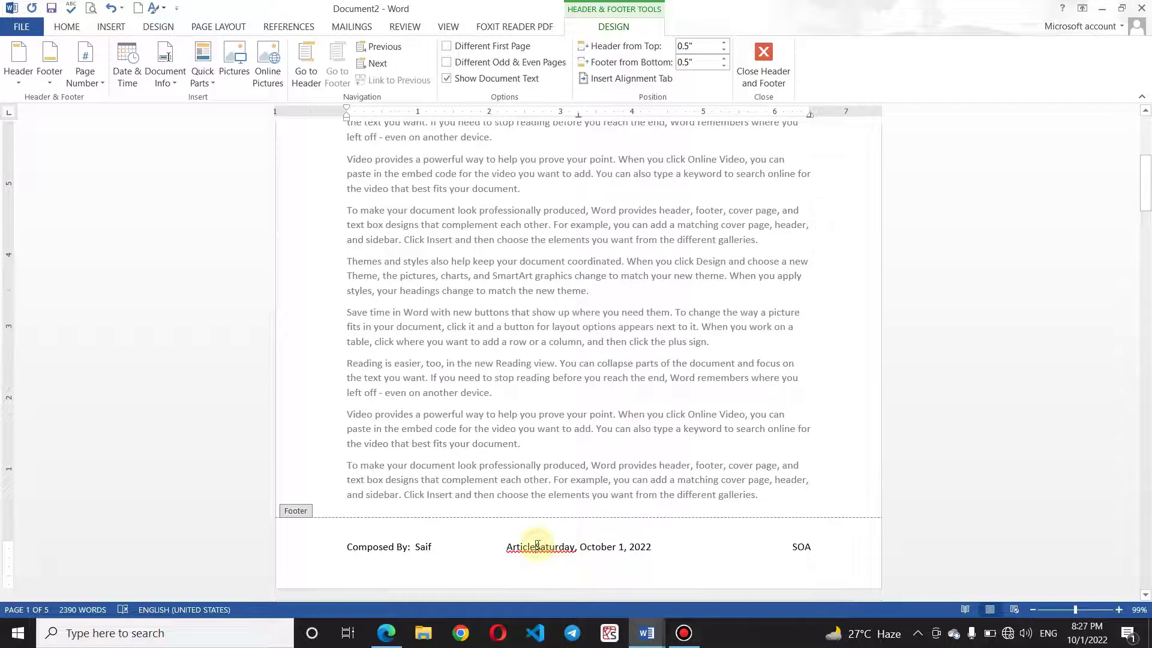
{"action": "key", "text": "BackSpace"}
{"action": "key", "text": "BackSpace"}
{"action": "key", "text": "BackSpace"}
{"action": "key", "text": "BackSpace"}
{"action": "key", "text": "BackSpace"}
{"action": "key", "text": "BackSpace"}
{"action": "key", "text": "BackSpace"}
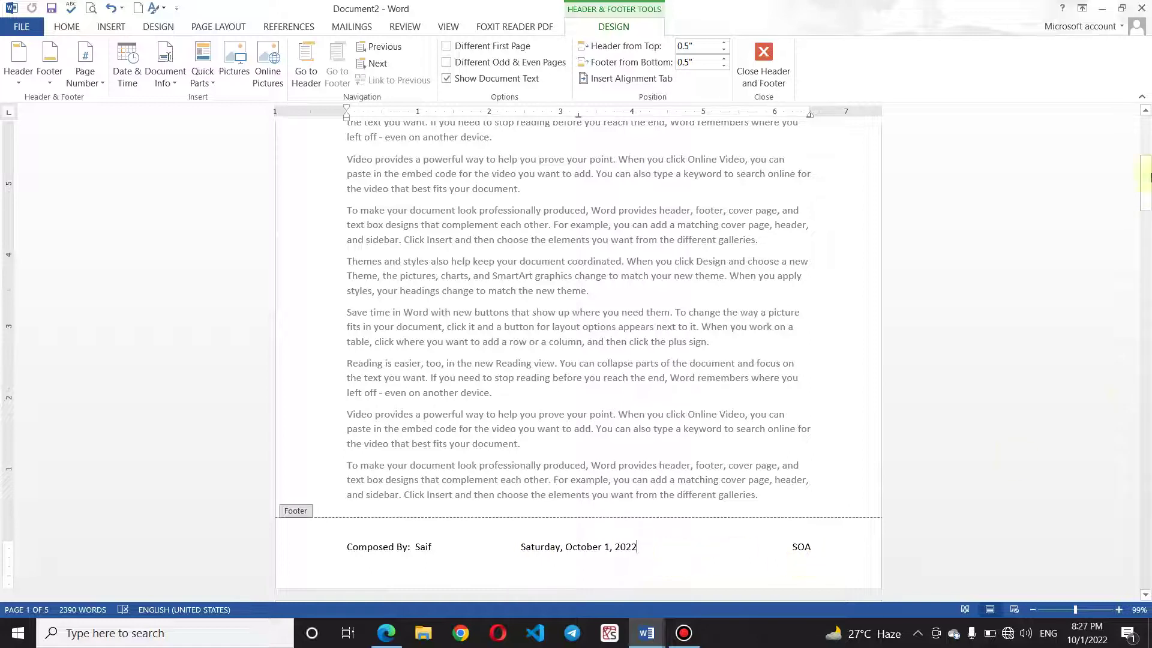
{"action": "left_click", "coordinate": [92, 72]}
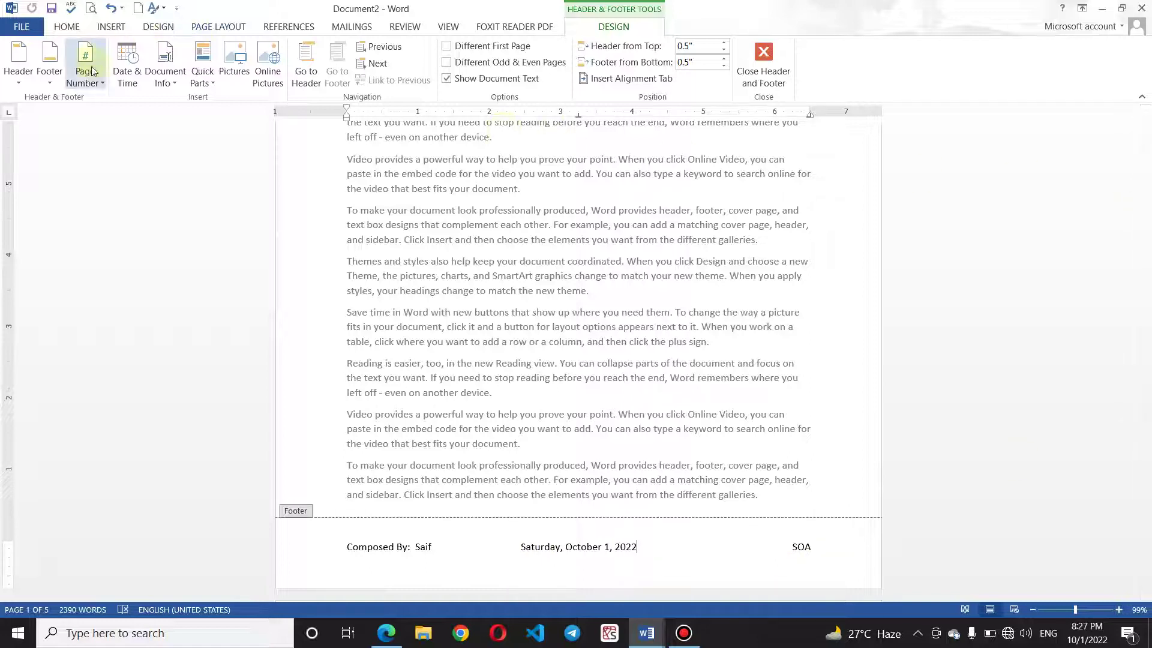
Remove 'SOA' and a briefly added Accent Bar page number from the footer's right
{"action": "left_click", "coordinate": [95, 83]}
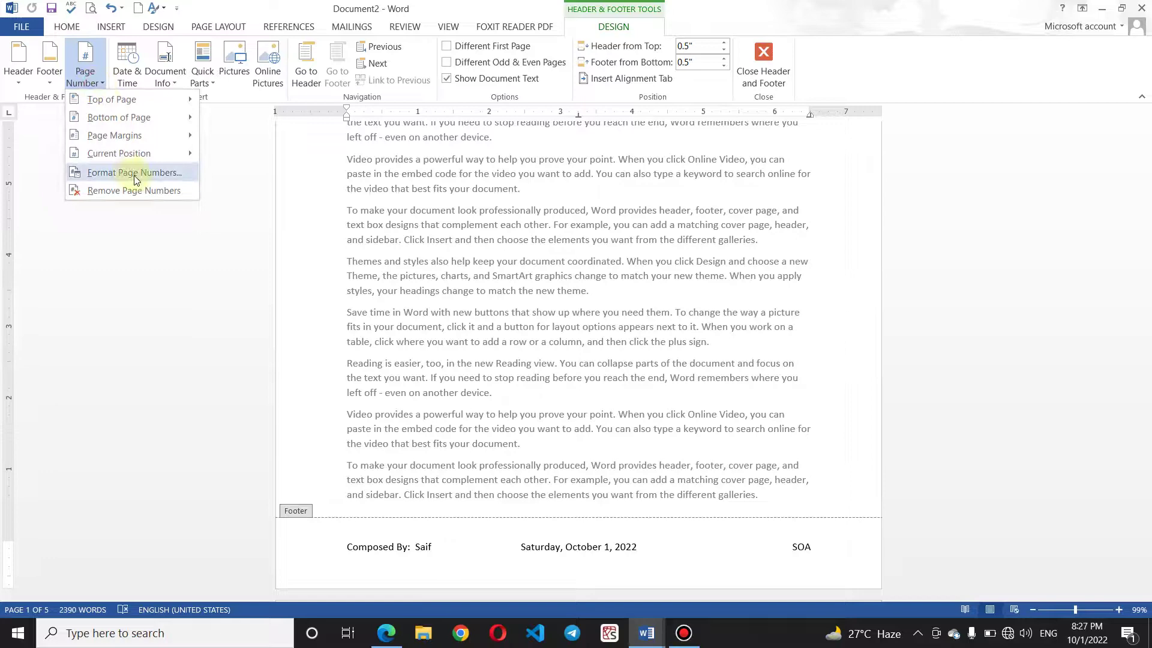
{"action": "mouse_move", "coordinate": [119, 153]}
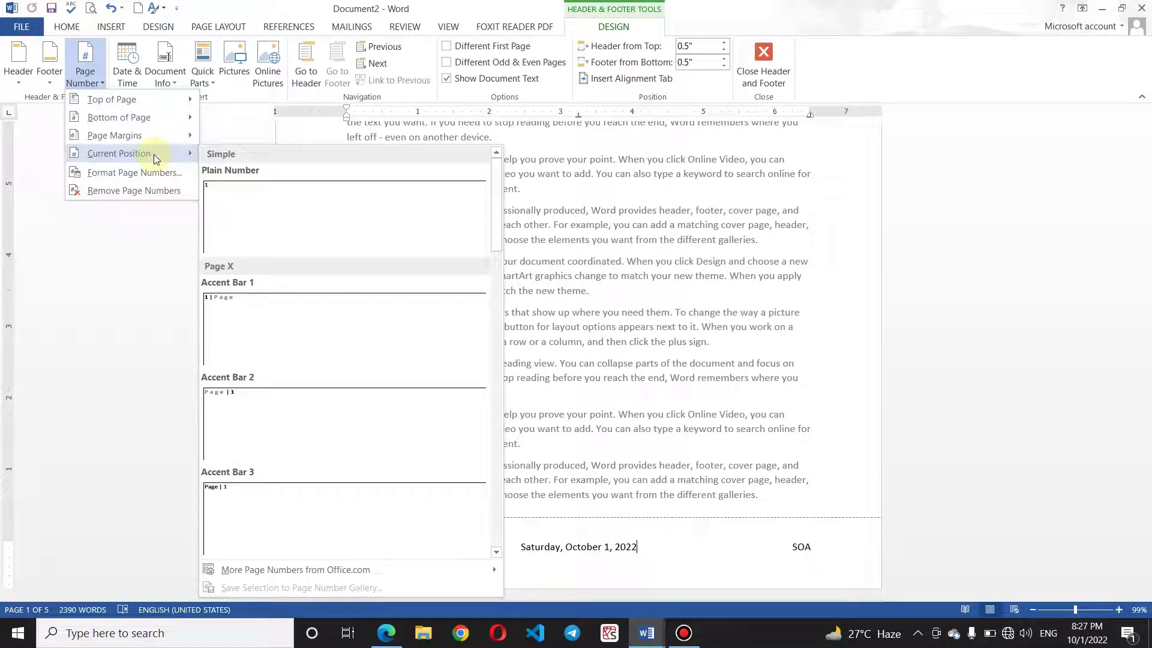
{"action": "left_click", "coordinate": [806, 551]}
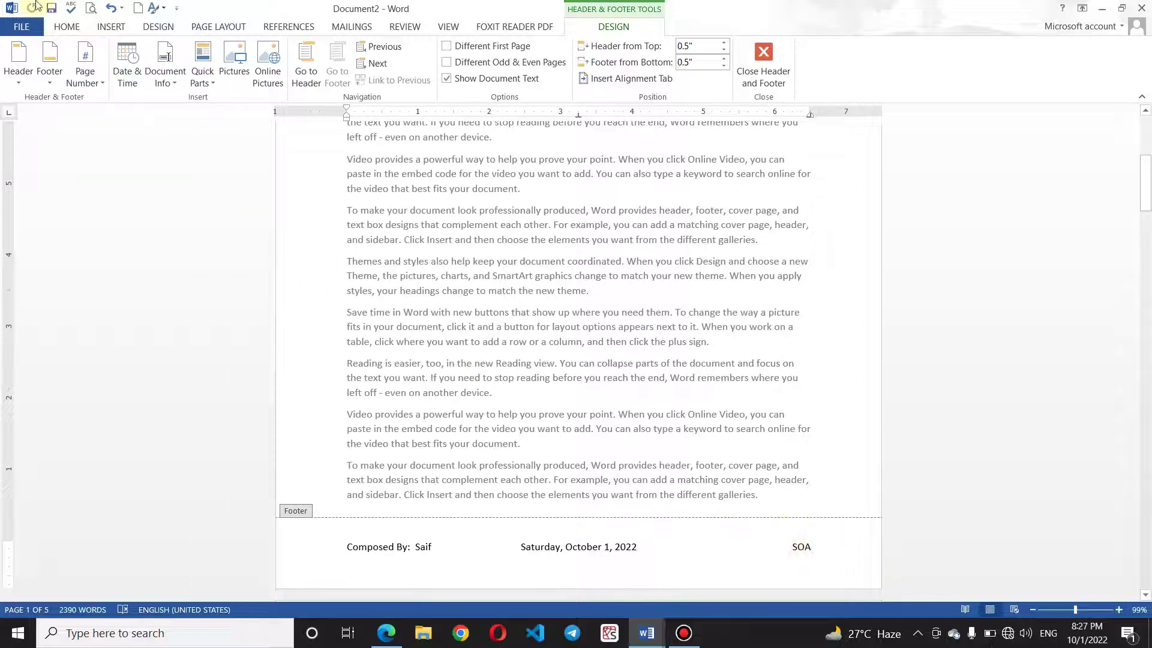
{"action": "left_click", "coordinate": [86, 79]}
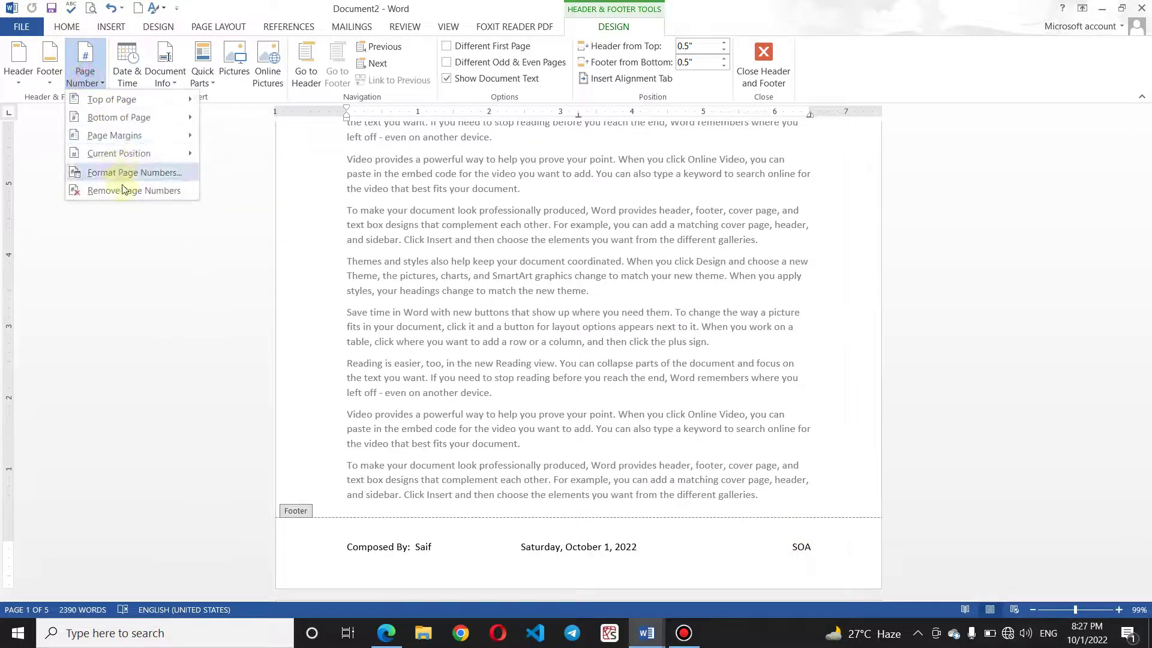
{"action": "mouse_move", "coordinate": [119, 153]}
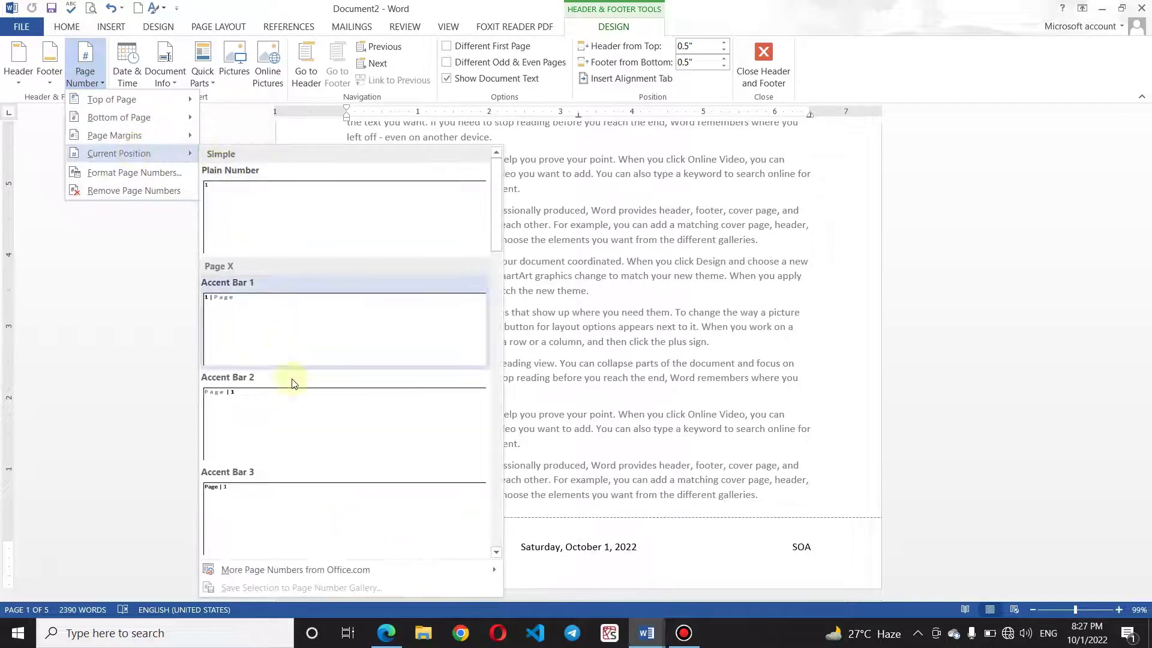
{"action": "left_click", "coordinate": [301, 413]}
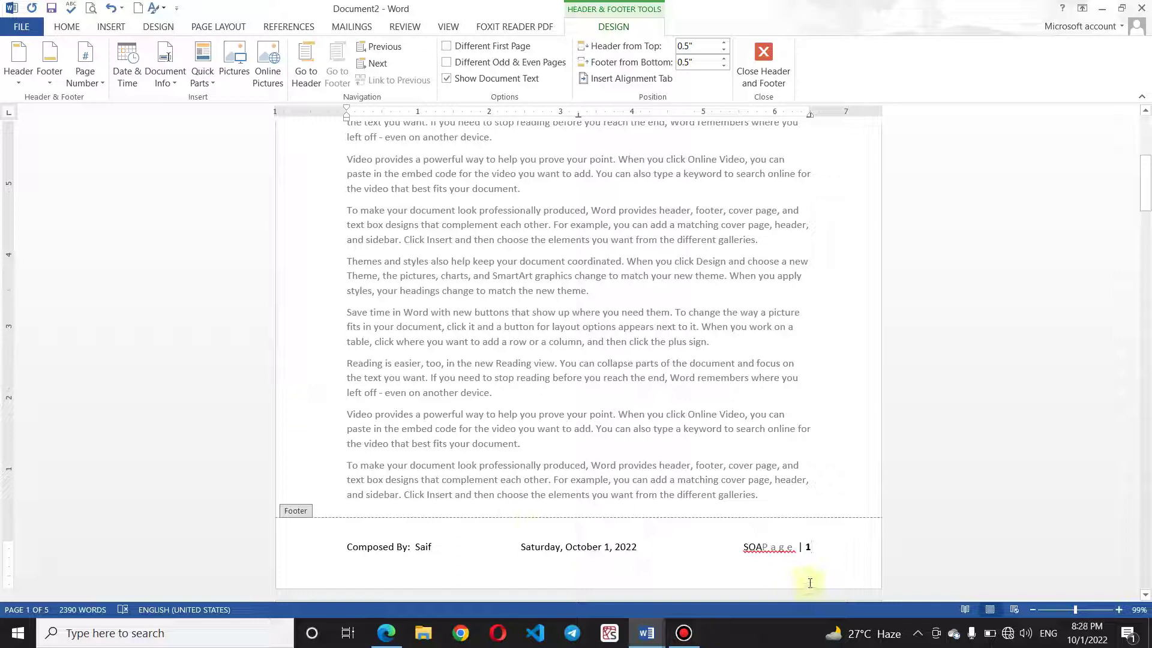
{"action": "key", "text": "BackSpace"}
{"action": "key", "text": "BackSpace"}
{"action": "key", "text": "BackSpace"}
{"action": "key", "text": "BackSpace"}
{"action": "key", "text": "BackSpace"}
{"action": "key", "text": "BackSpace"}
{"action": "key", "text": "BackSpace"}
{"action": "key", "text": "BackSpace"}
Swap the footer's centre date for an Accent Bar '1 | Page' number
{"action": "left_click", "coordinate": [659, 547]}
{"action": "key", "text": "BackSpace"}
{"action": "key", "text": "BackSpace"}
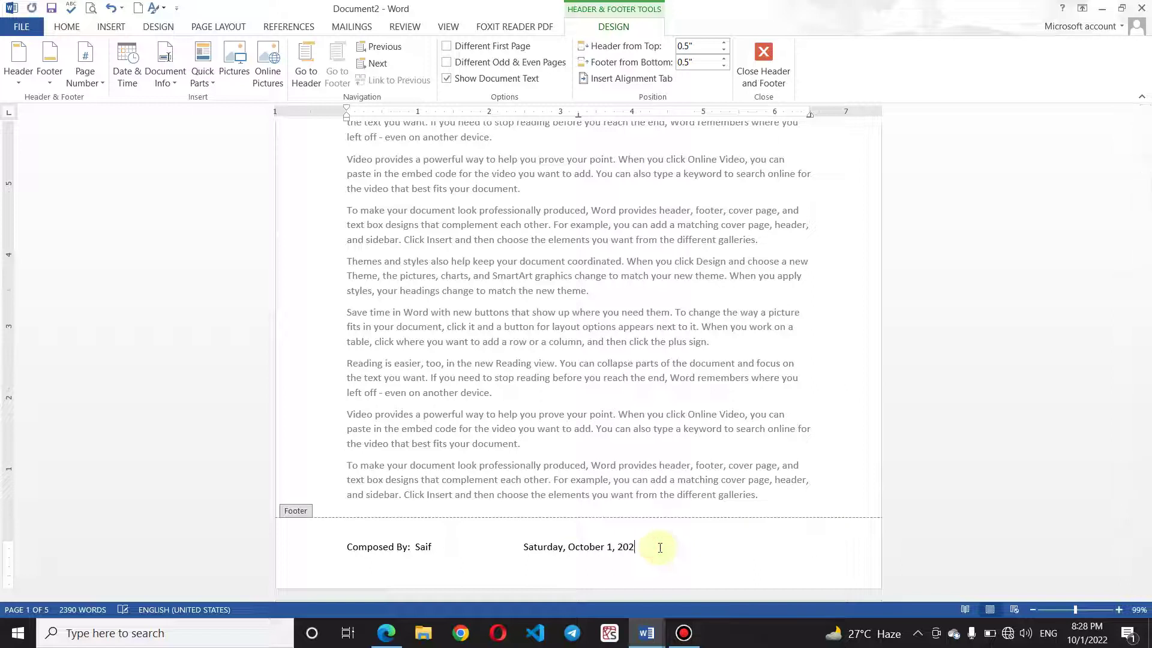
{"action": "key", "text": "BackSpace"}
{"action": "key", "text": "BackSpace"}
{"action": "key", "text": "BackSpace"}
{"action": "key", "text": "BackSpace"}
{"action": "key", "text": "BackSpace"}
{"action": "key", "text": "BackSpace"}
{"action": "key", "text": "BackSpace"}
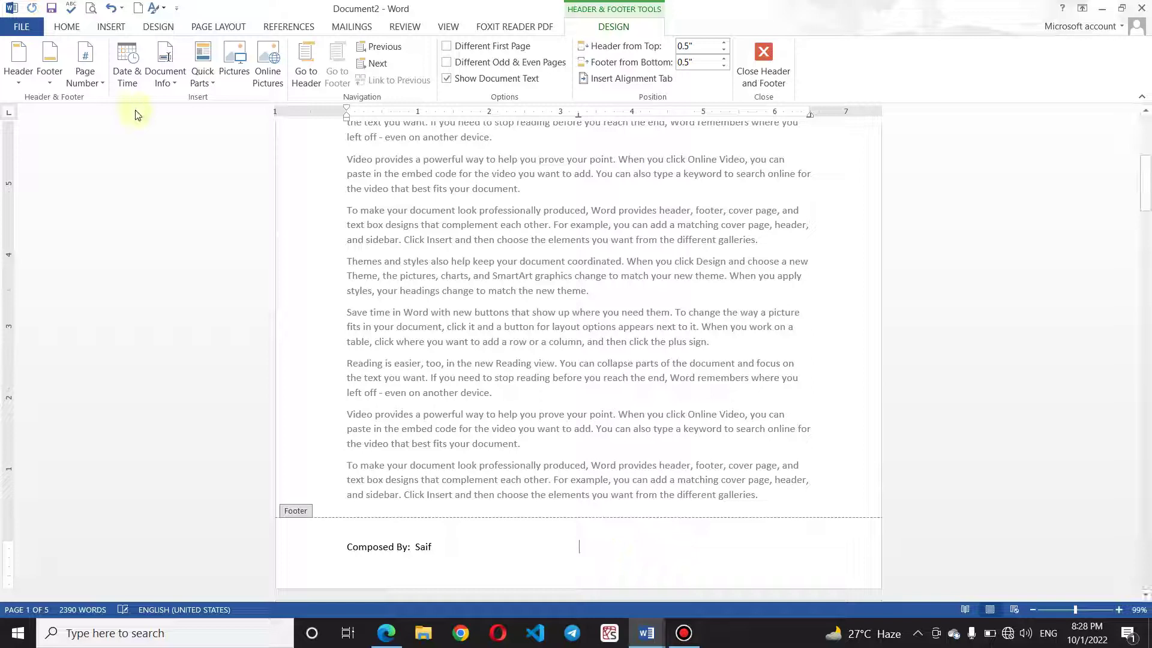
{"action": "left_click", "coordinate": [85, 70]}
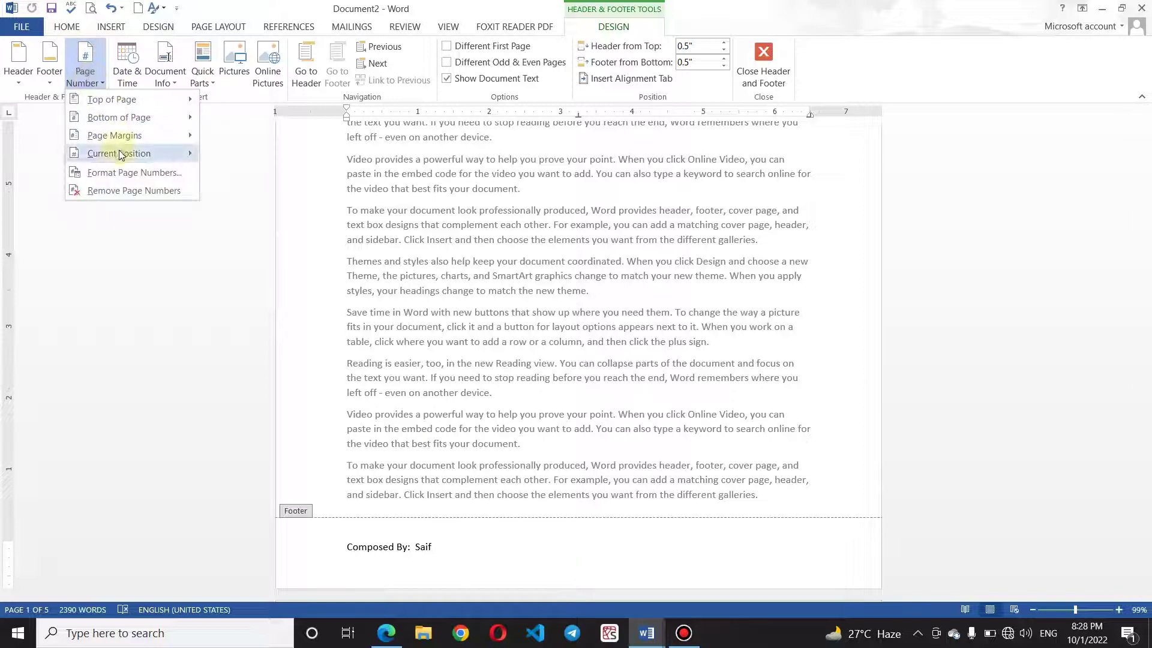
{"action": "mouse_move", "coordinate": [119, 152]}
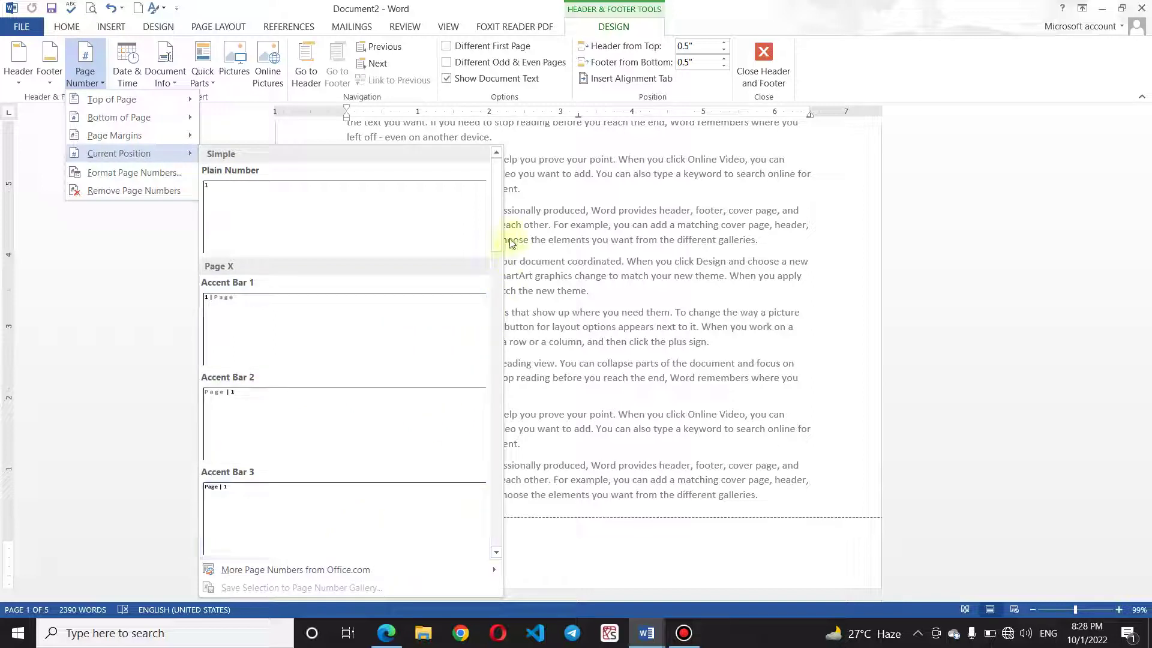
{"action": "left_click_drag", "start_coordinate": [496, 236], "coordinate": [483, 367]}
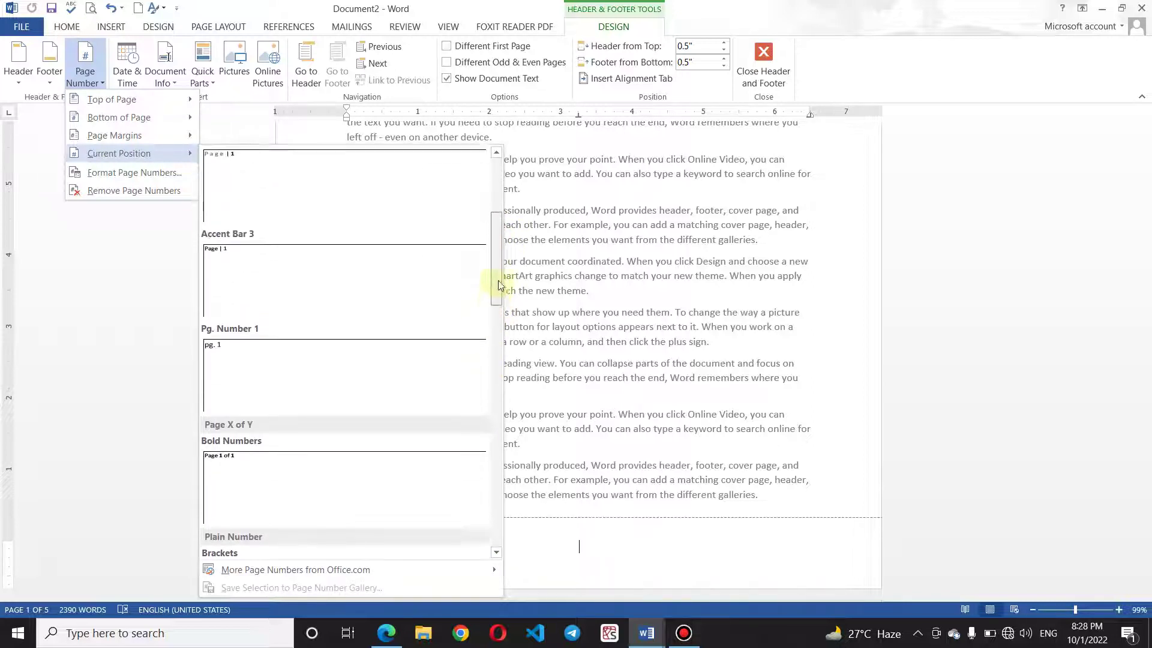
{"action": "left_click_drag", "start_coordinate": [483, 366], "coordinate": [502, 264]}
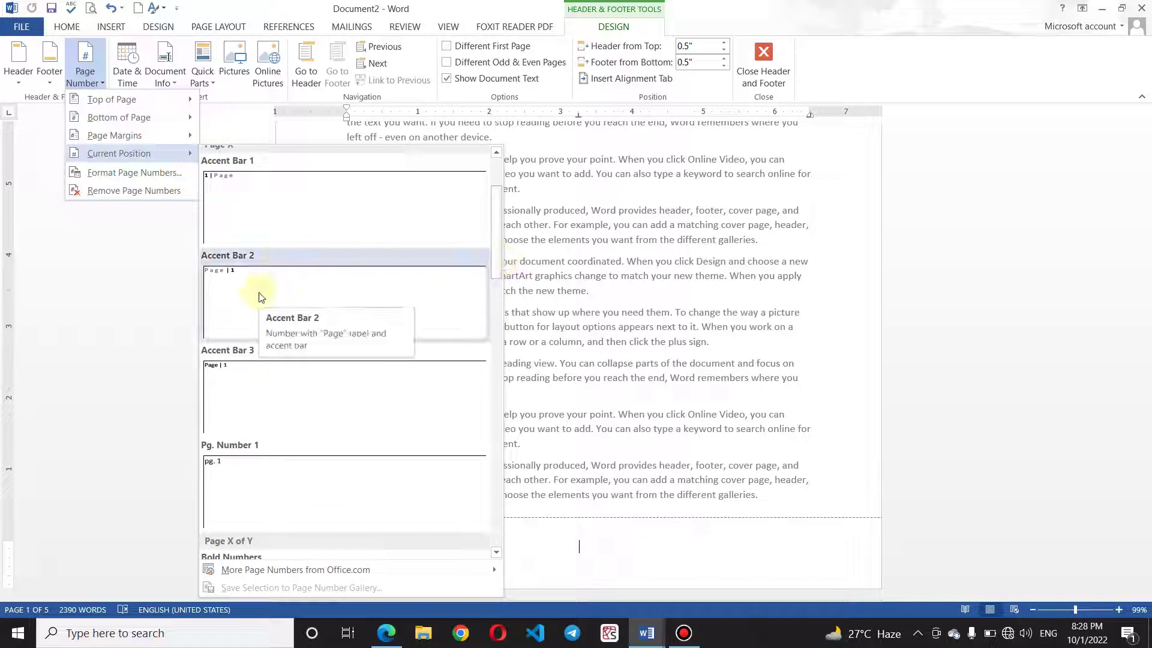
{"action": "left_click", "coordinate": [235, 191]}
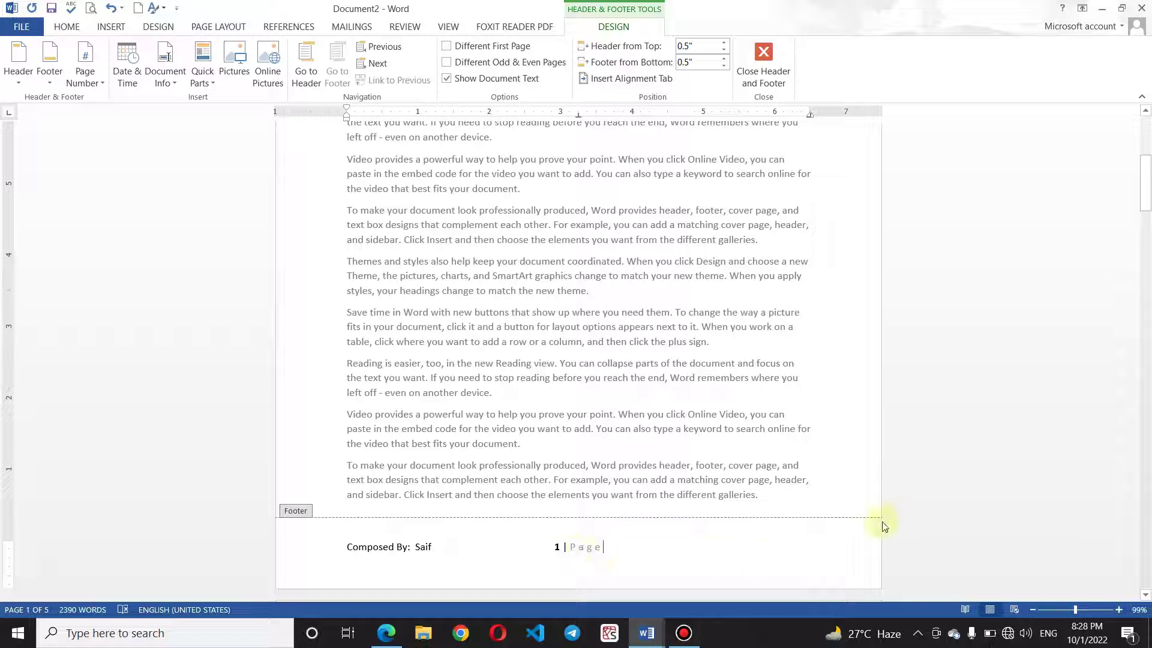
{"action": "left_click", "coordinate": [787, 546]}
Insert the date '1 October 2022' at the footer's right, then close footer editing
{"action": "left_click", "coordinate": [126, 81]}
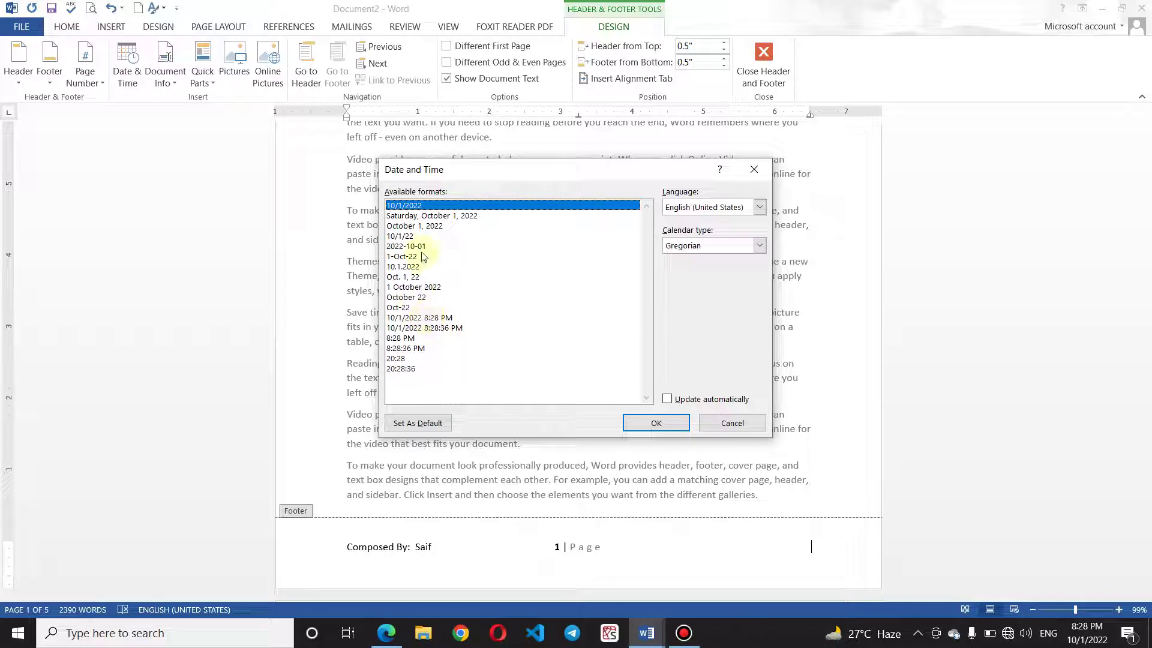
{"action": "left_click", "coordinate": [429, 288]}
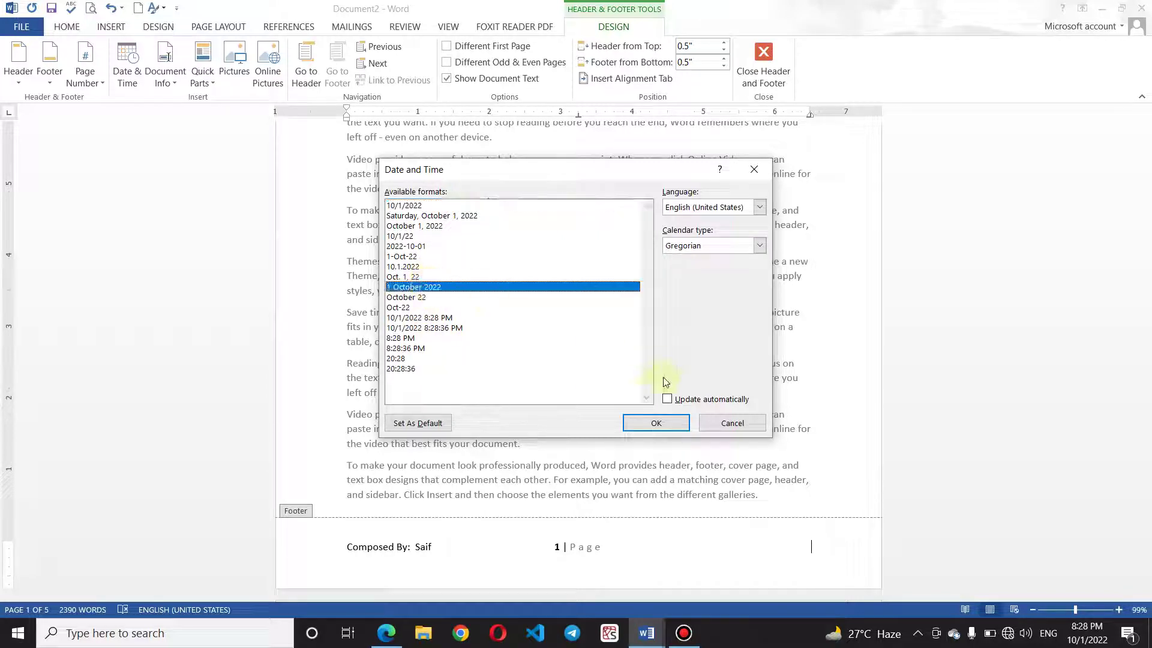
{"action": "left_click", "coordinate": [656, 423]}
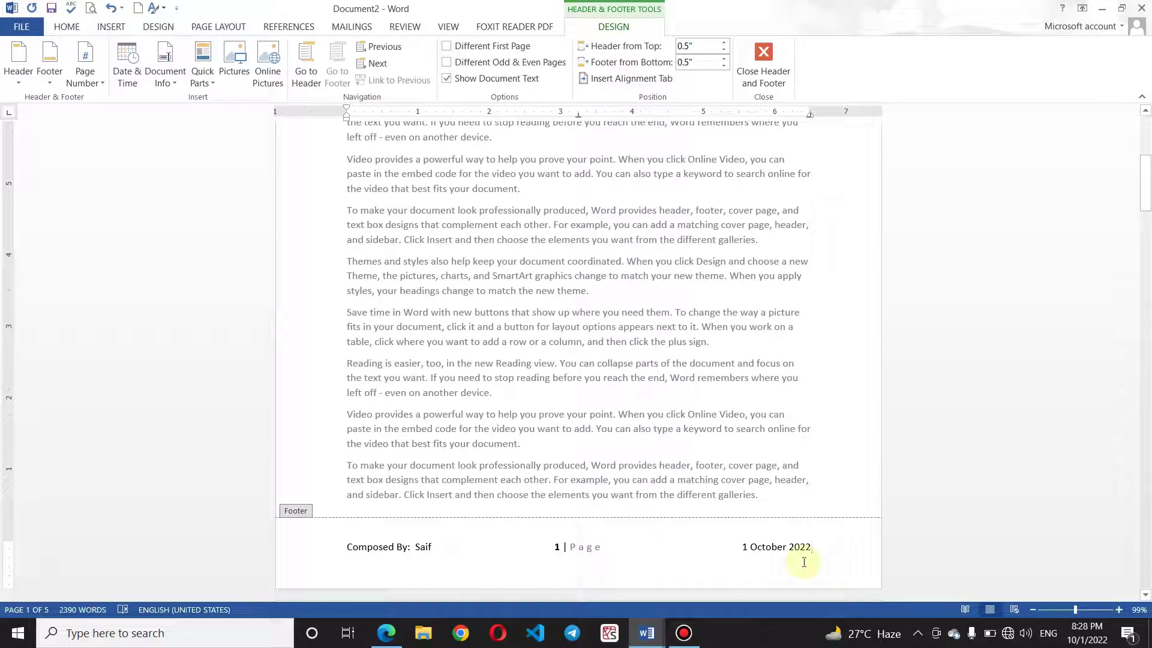
{"action": "double_click", "coordinate": [752, 444]}
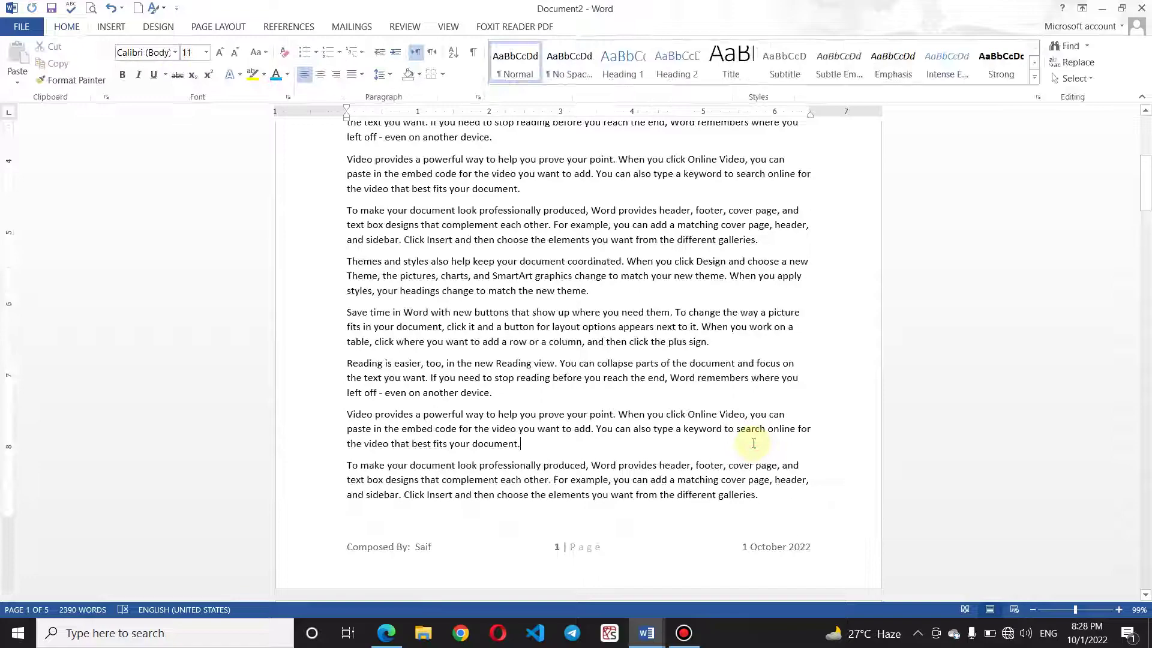
{"action": "left_click_drag", "start_coordinate": [1145, 190], "coordinate": [1145, 136]}
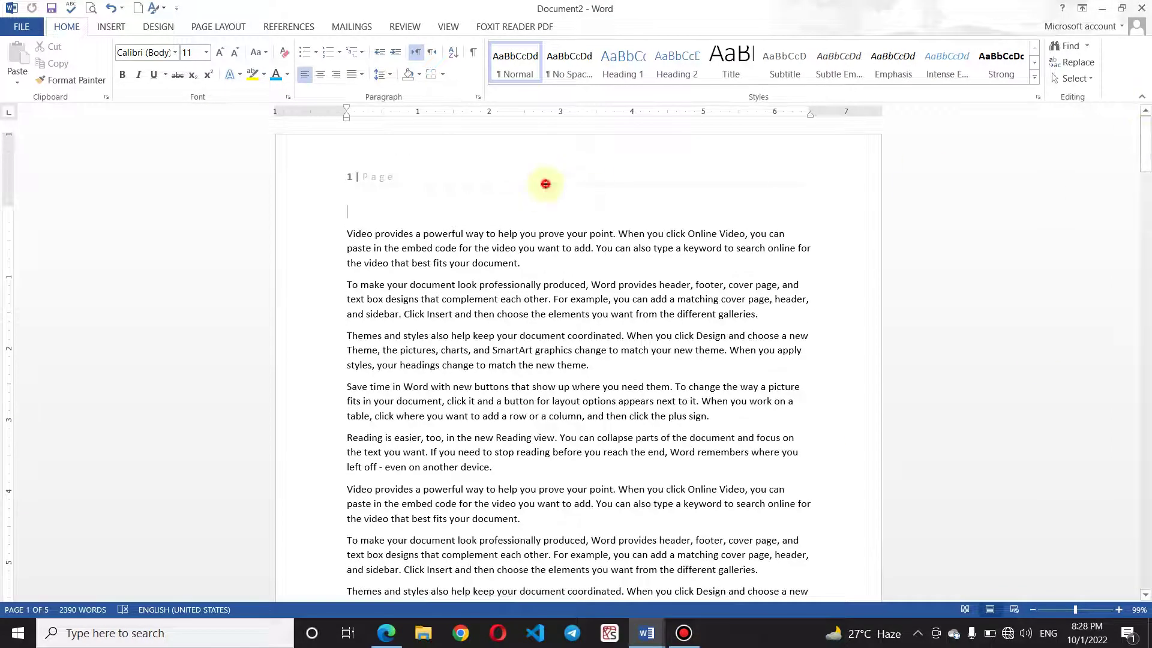
{"action": "double_click", "coordinate": [545, 185]}
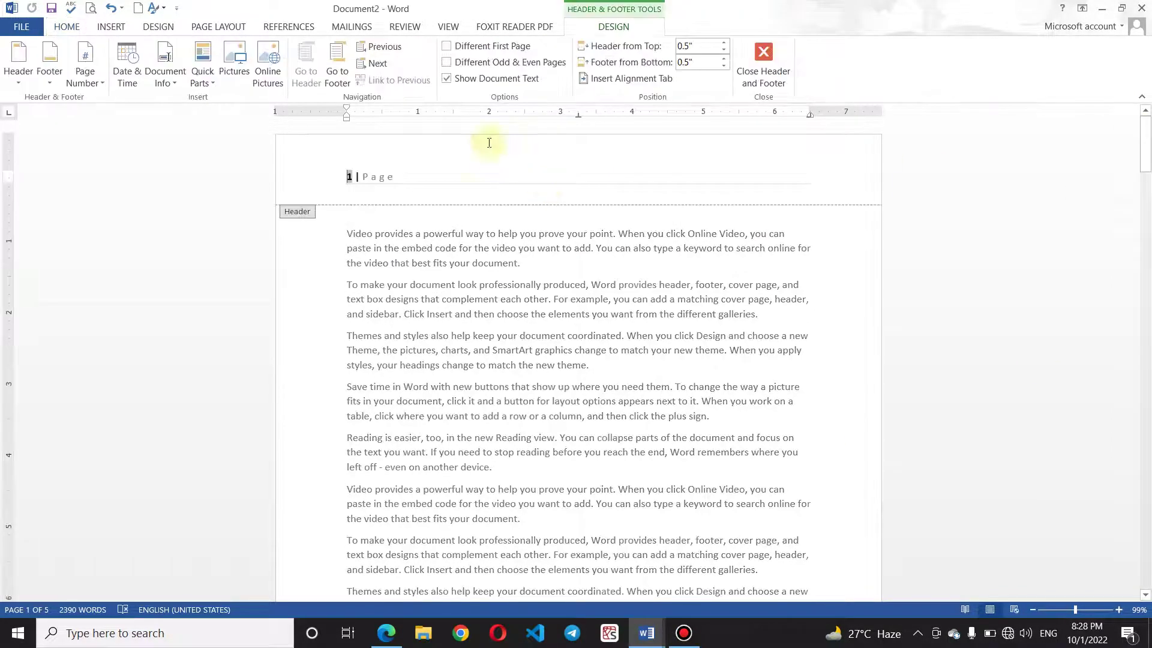
{"action": "left_click", "coordinate": [28, 79]}
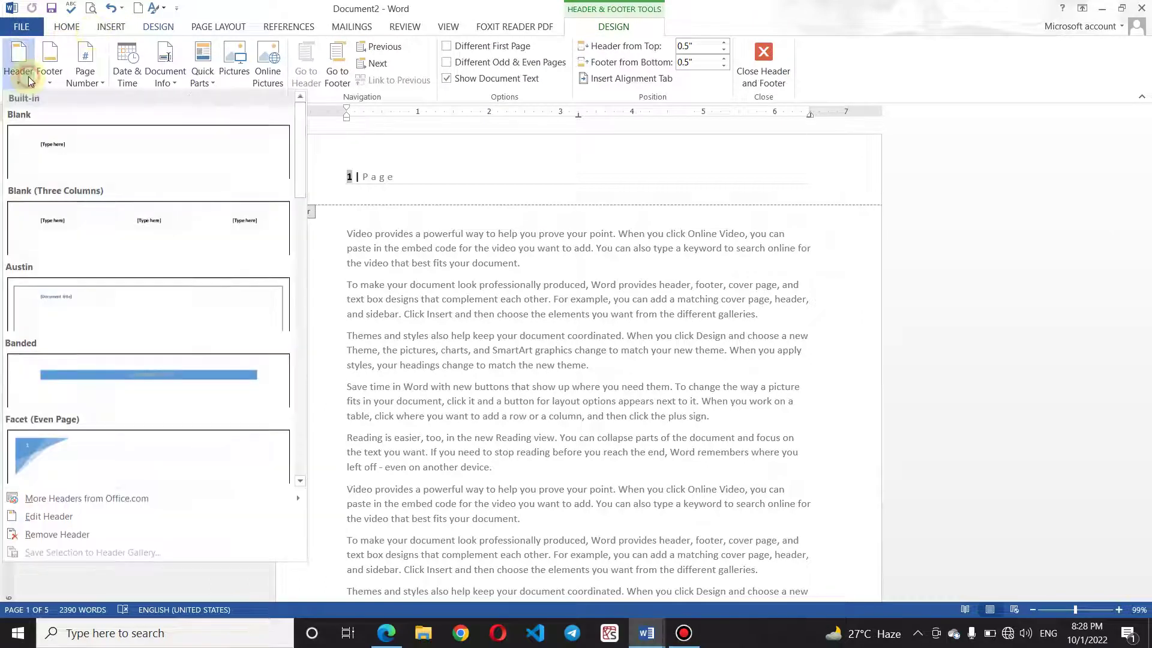
{"action": "left_click", "coordinate": [158, 392]}
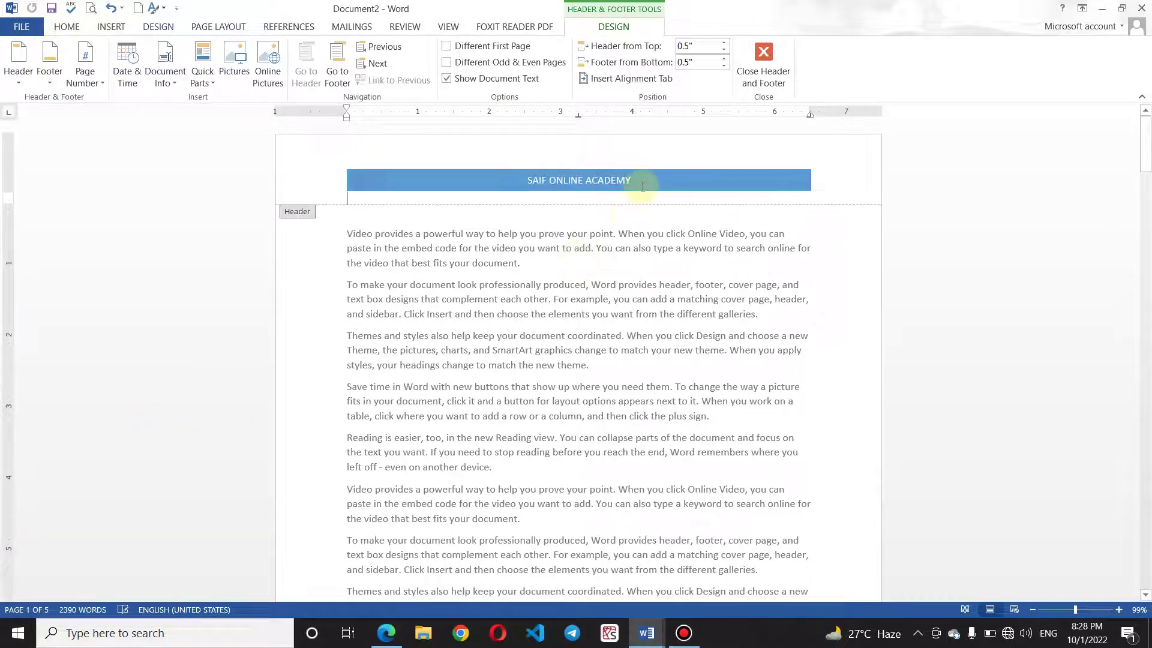
{"action": "double_click", "coordinate": [640, 248]}
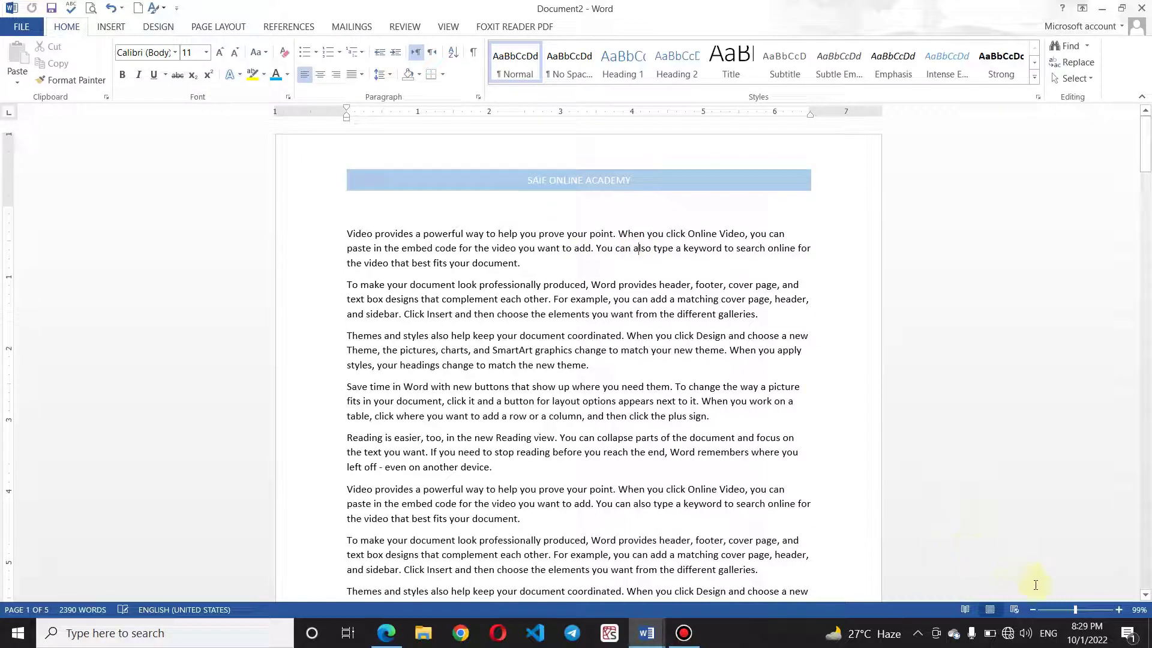
{"action": "left_click_drag", "start_coordinate": [1075, 609], "coordinate": [1050, 612]}
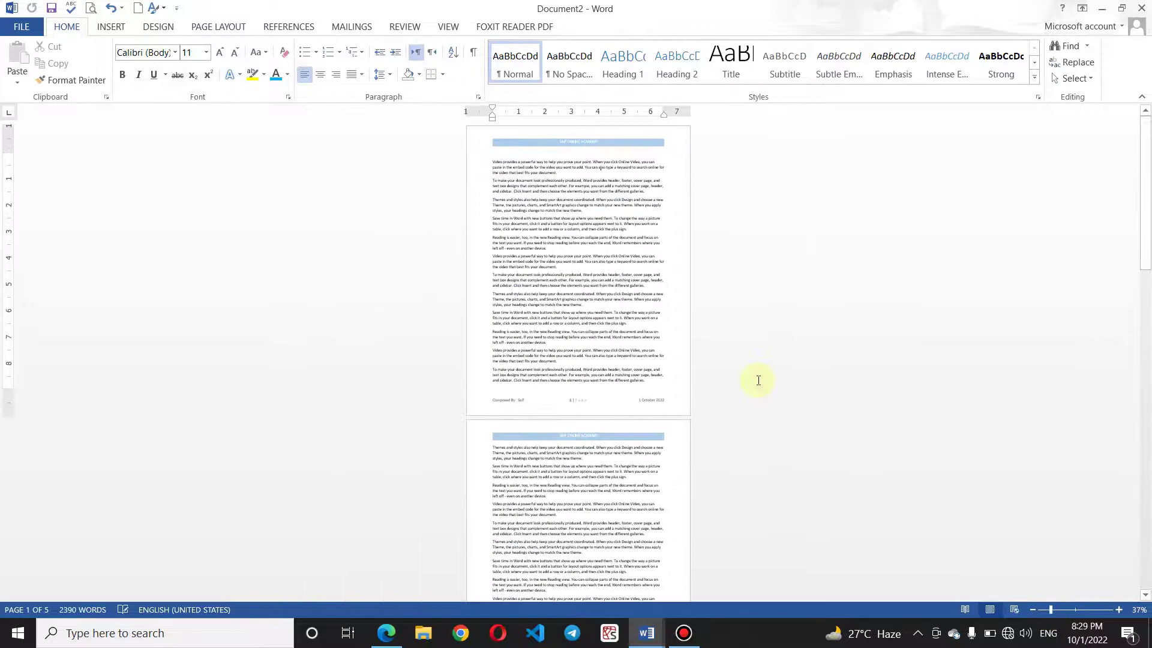
{"action": "left_click", "coordinate": [1062, 610]}
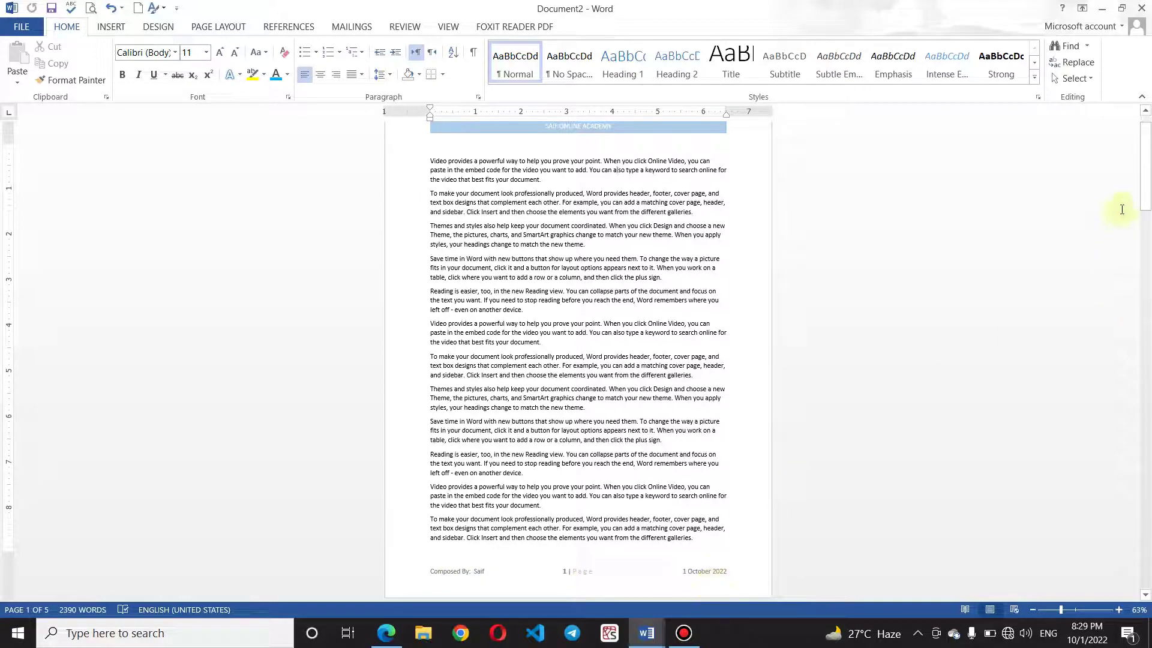
{"action": "left_click_drag", "start_coordinate": [1148, 221], "coordinate": [1148, 312]}
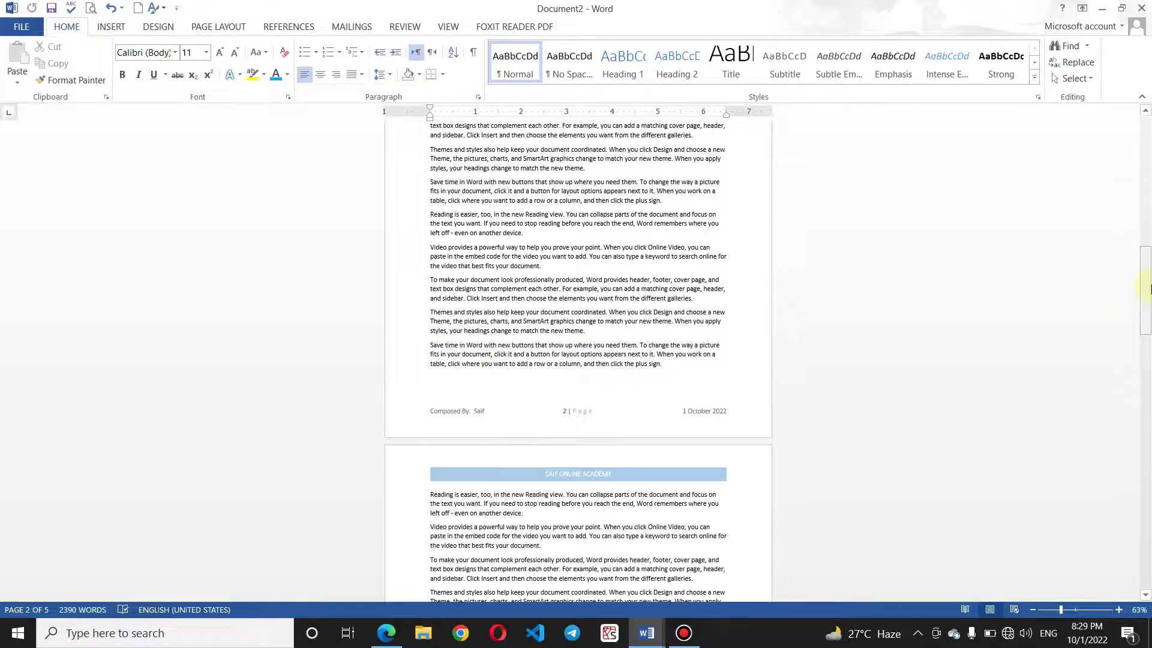
{"action": "mouse_move", "coordinate": [1148, 311]}
{"action": "left_mouse_down"}
{"action": "mouse_move", "coordinate": [1148, 401]}
{"action": "mouse_move", "coordinate": [1142, 96]}
{"action": "left_mouse_up"}
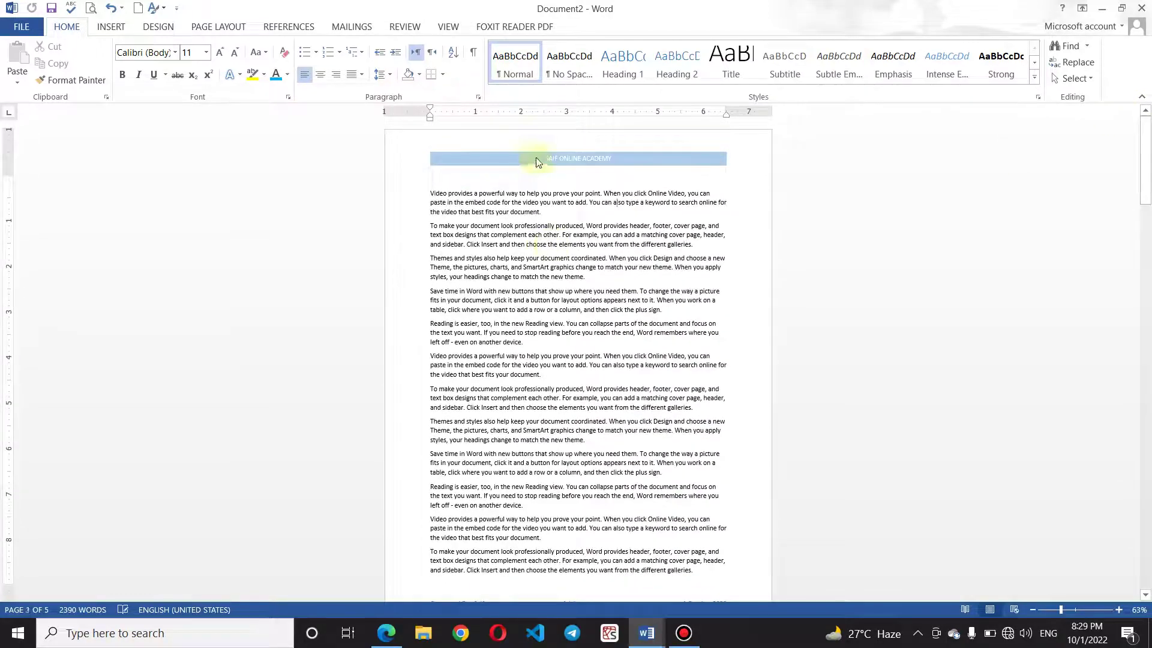
In Format Page Numbers, keep the 1, 2, 3 format and start numbering at 4
{"action": "double_click", "coordinate": [543, 147]}
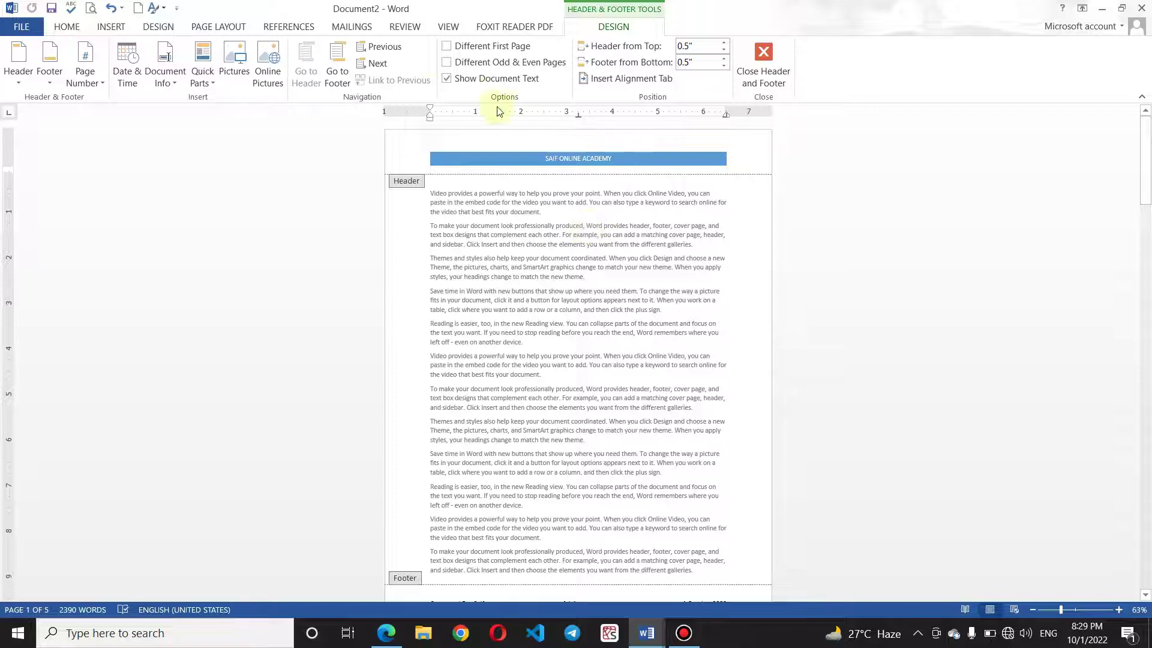
{"action": "left_click", "coordinate": [103, 81]}
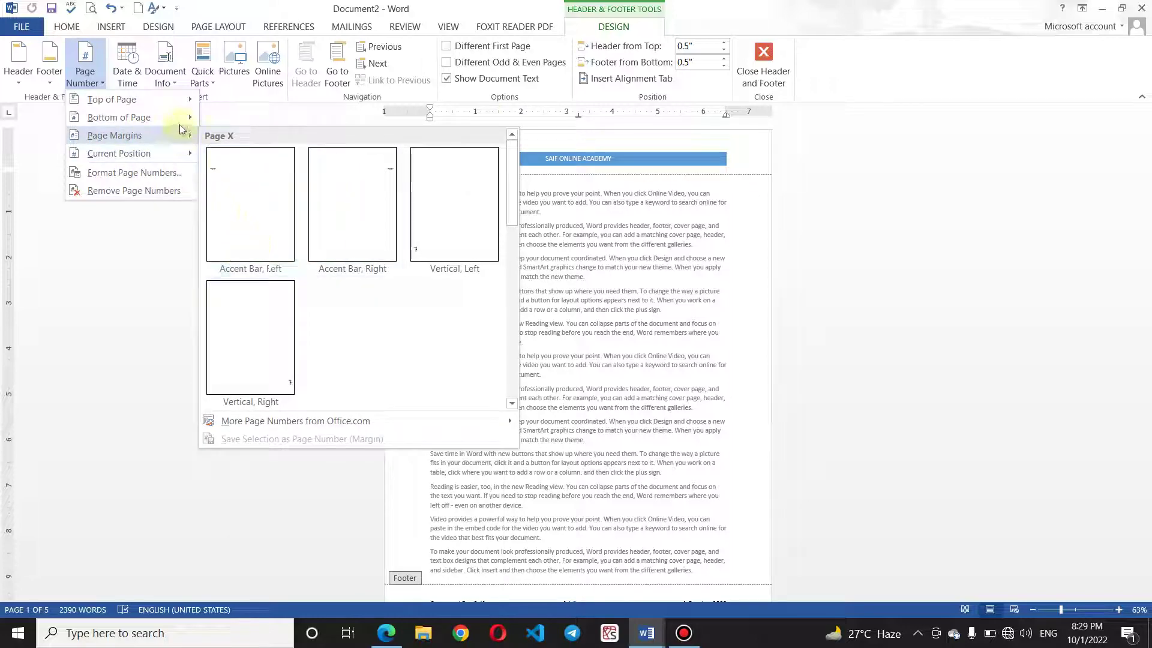
{"action": "mouse_move", "coordinate": [126, 117]}
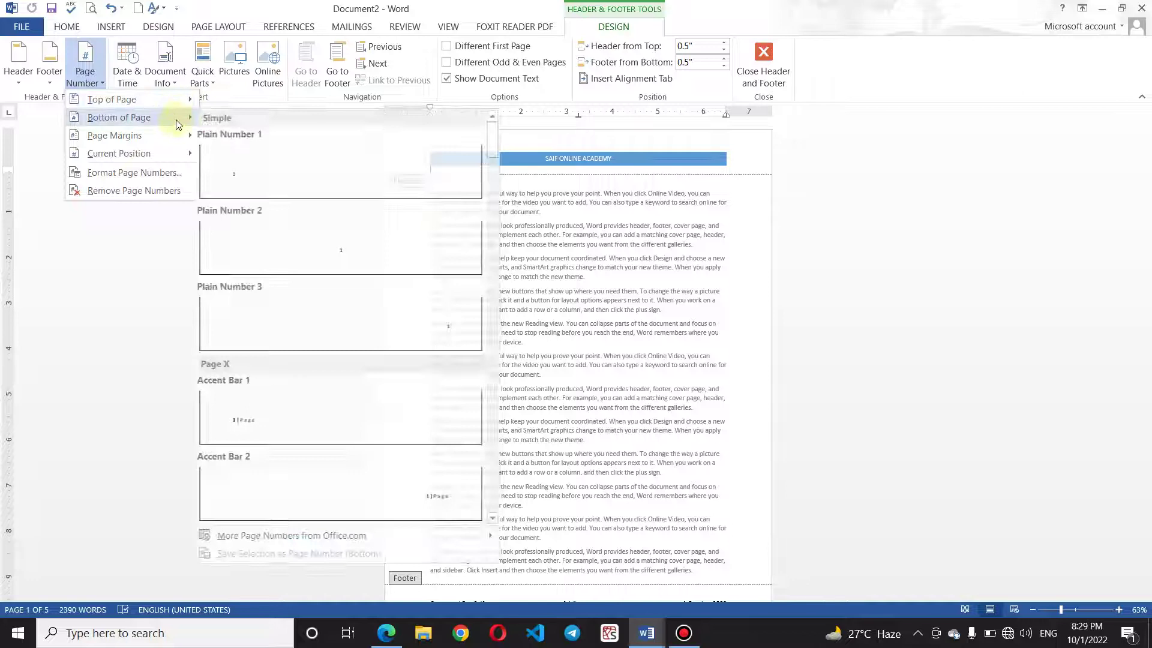
{"action": "left_click", "coordinate": [182, 173]}
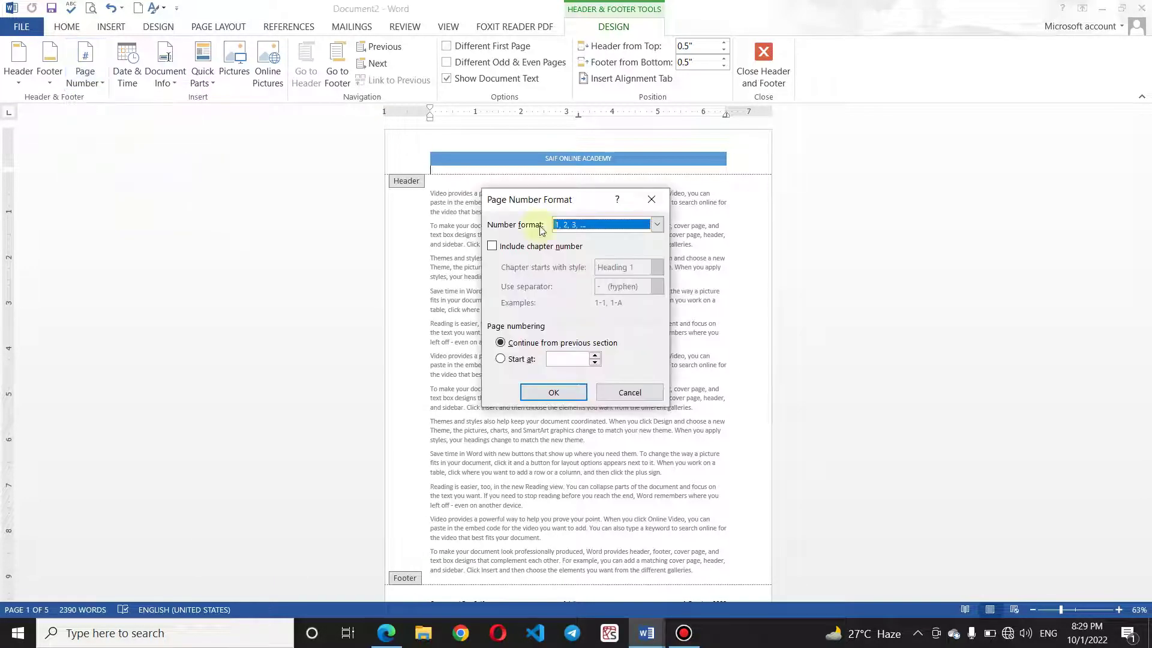
{"action": "left_click", "coordinate": [657, 226]}
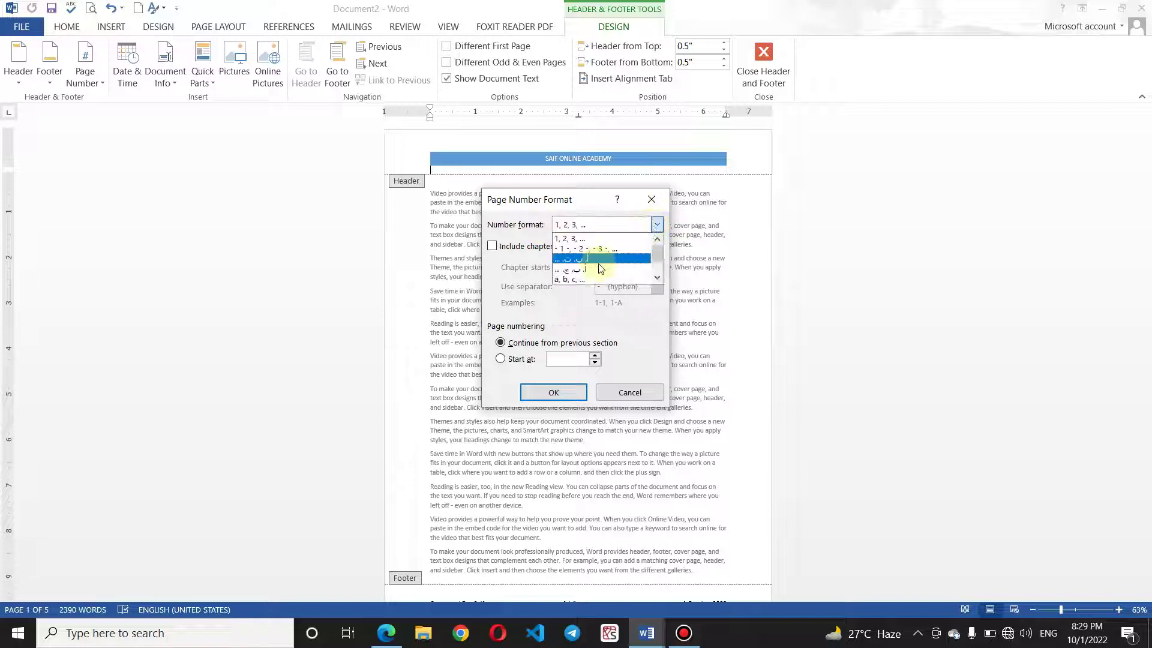
{"action": "left_click", "coordinate": [656, 272]}
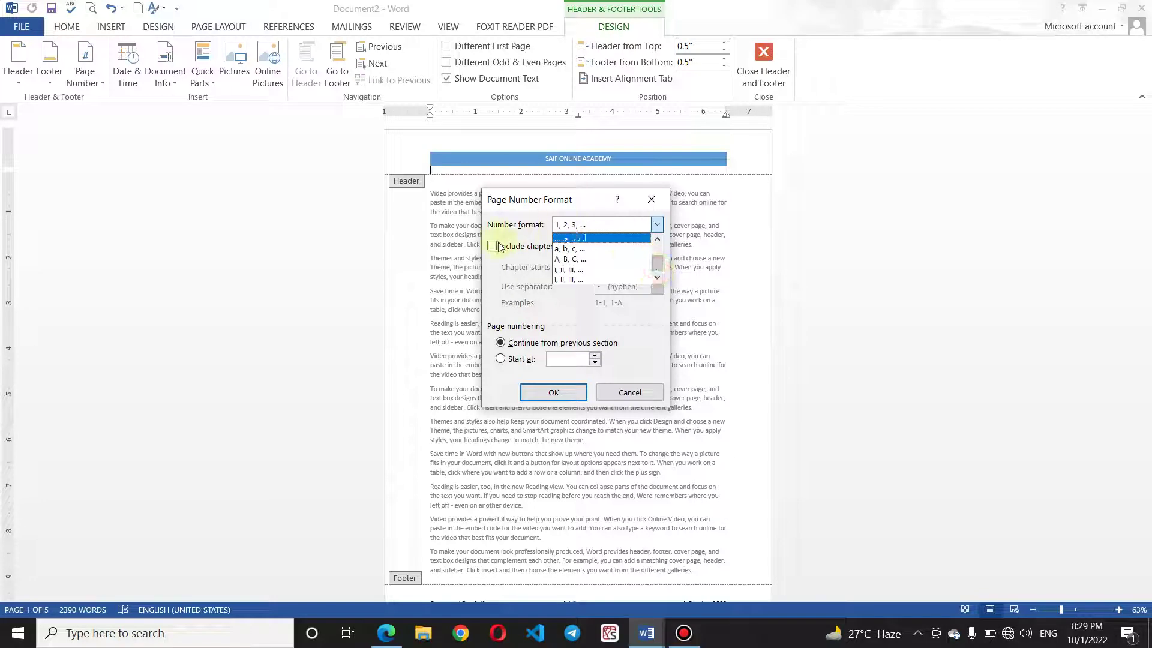
{"action": "left_click", "coordinate": [544, 324]}
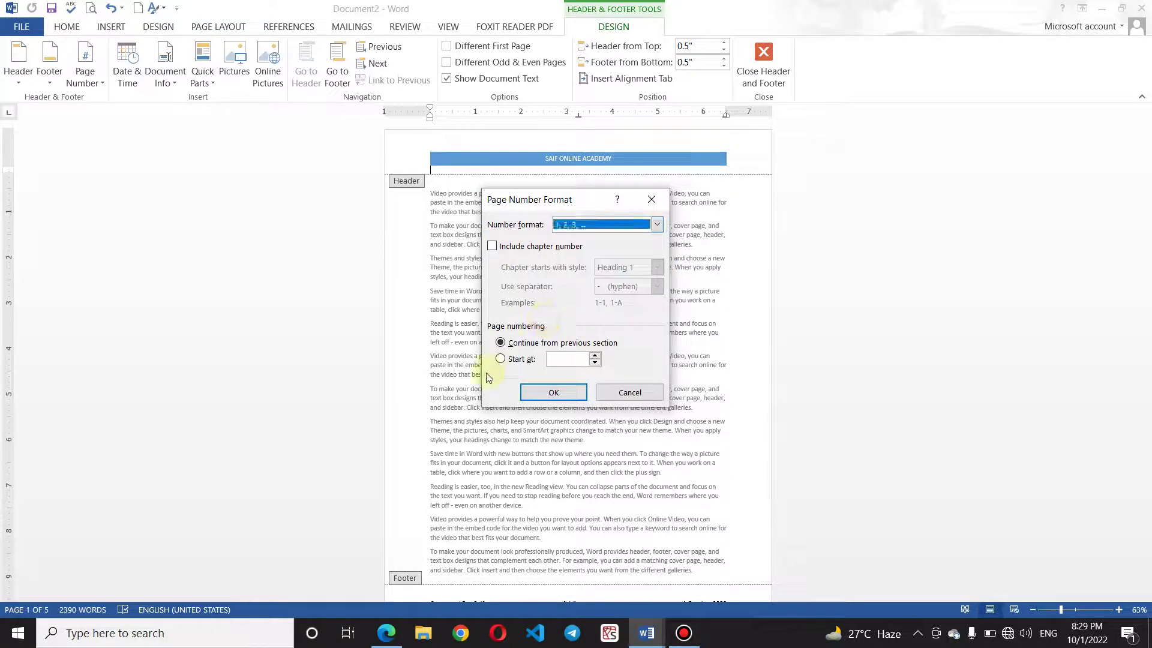
{"action": "left_click", "coordinate": [500, 359]}
{"action": "type", "text": "4"}
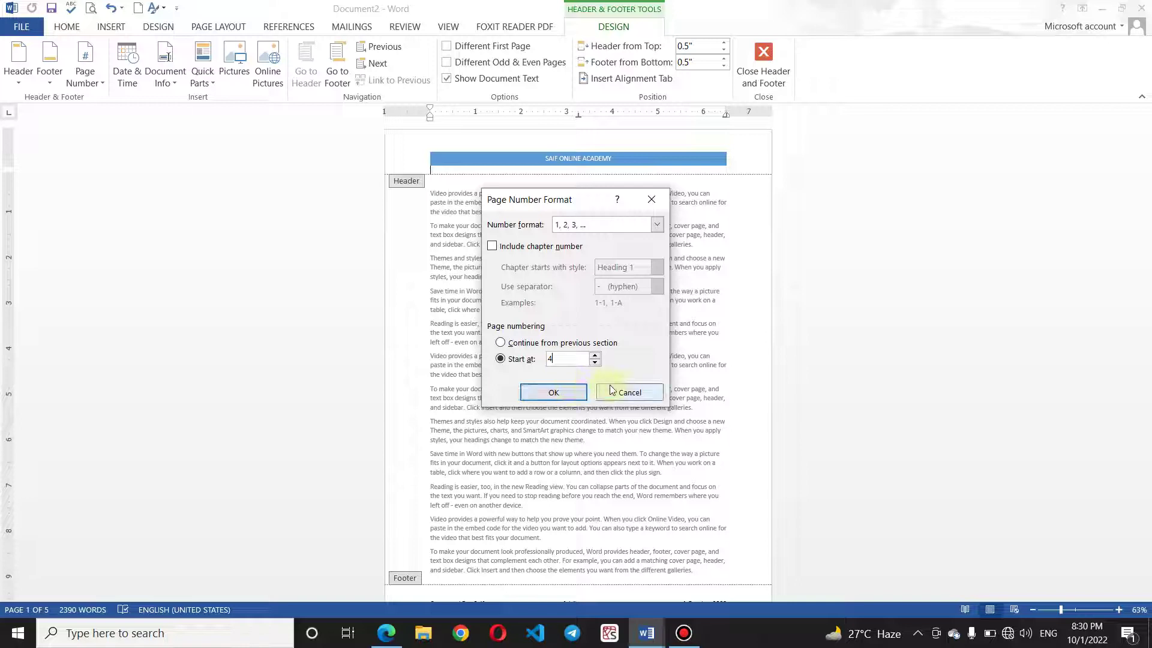
{"action": "left_click", "coordinate": [558, 393]}
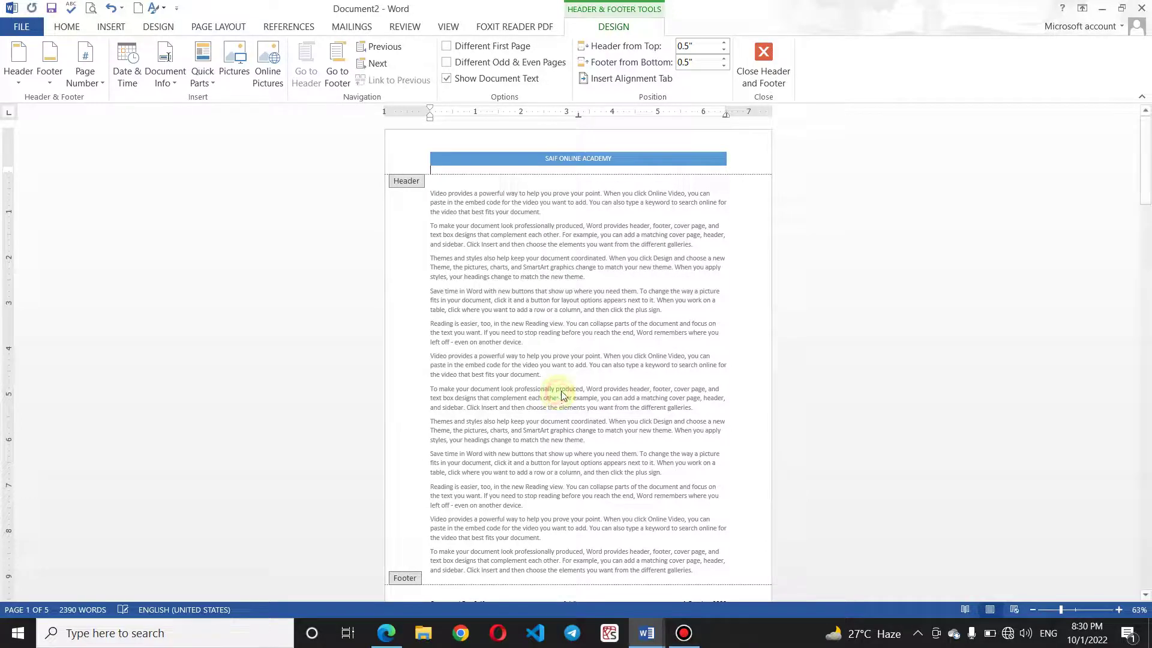
{"action": "left_click_drag", "start_coordinate": [1146, 184], "coordinate": [1148, 211]}
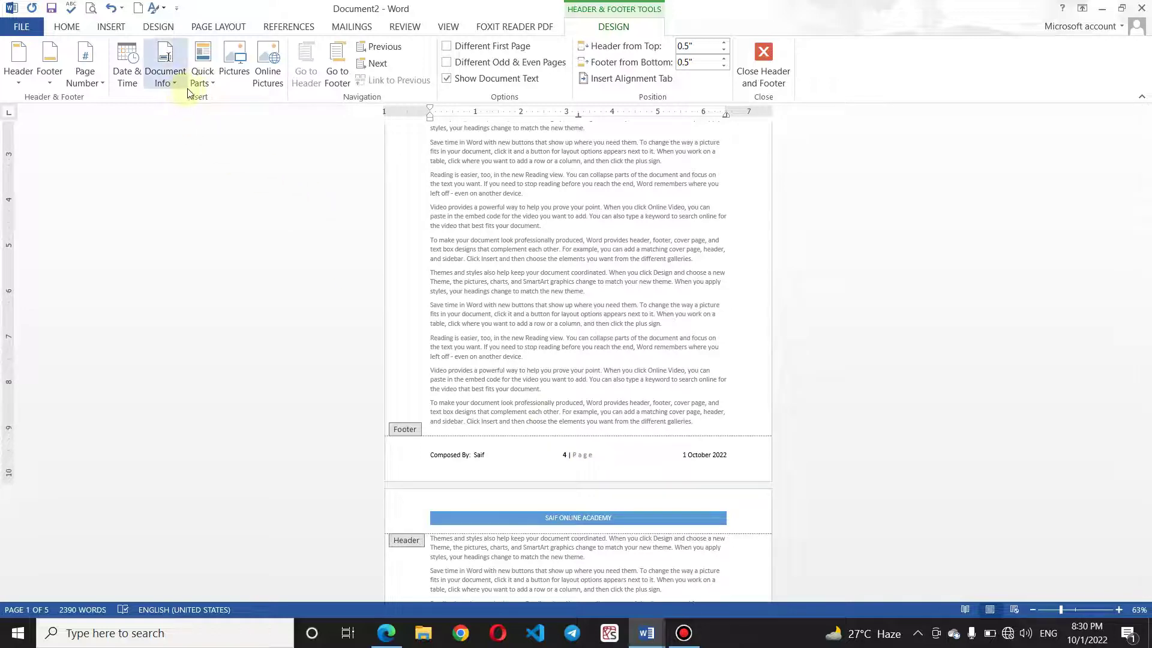
{"action": "left_click", "coordinate": [171, 83]}
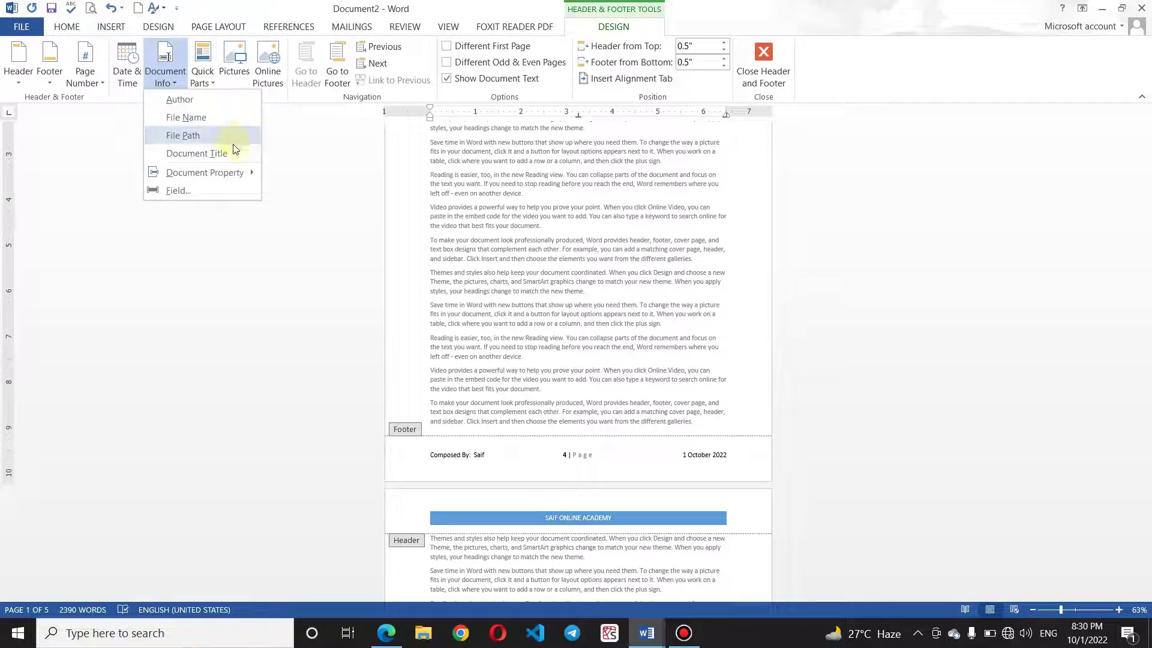
{"action": "left_click", "coordinate": [238, 110]}
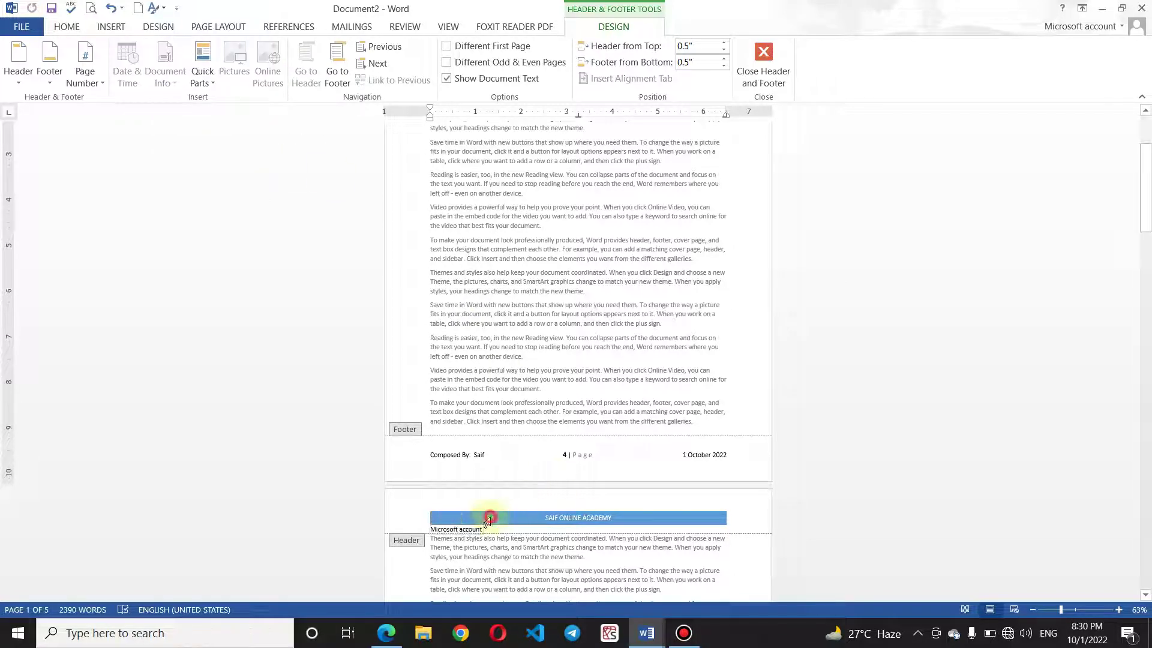
{"action": "key", "text": "ctrl+z"}
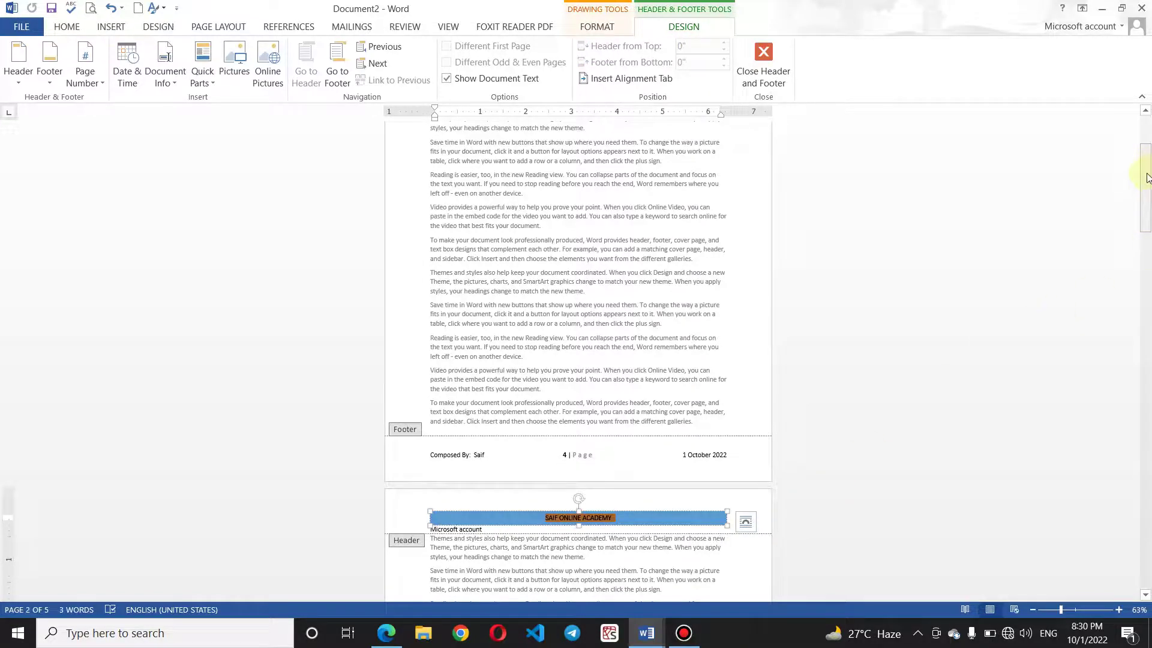
{"action": "left_click_drag", "start_coordinate": [1147, 178], "coordinate": [1147, 191]}
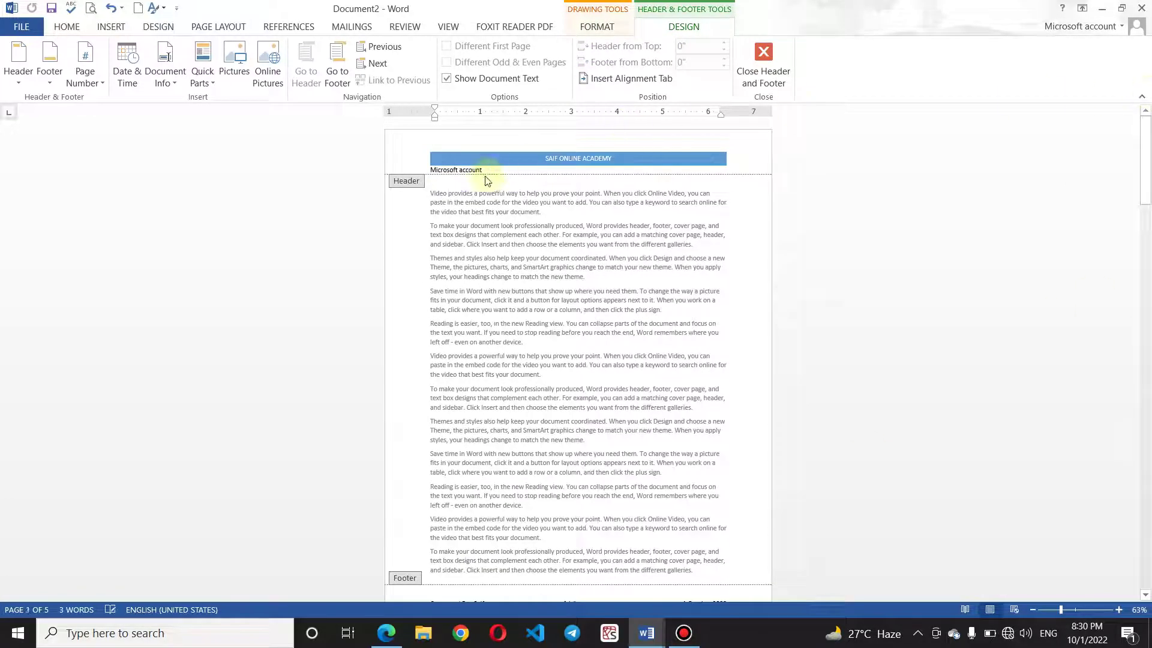
{"action": "left_click", "coordinate": [488, 170]}
{"action": "key", "text": "BackSpace"}
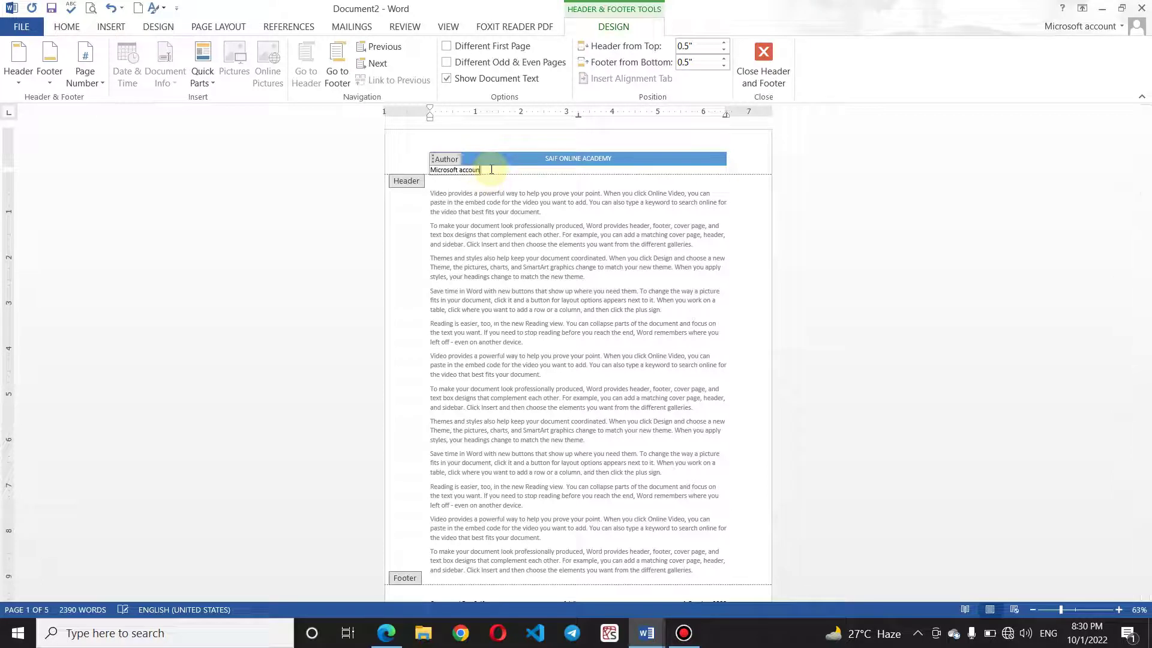
{"action": "key", "text": "BackSpace"}
{"action": "key", "text": "BackSpace"}
{"action": "key", "text": "BackSpace"}
{"action": "key", "text": "BackSpace"}
{"action": "key", "text": "Return"}
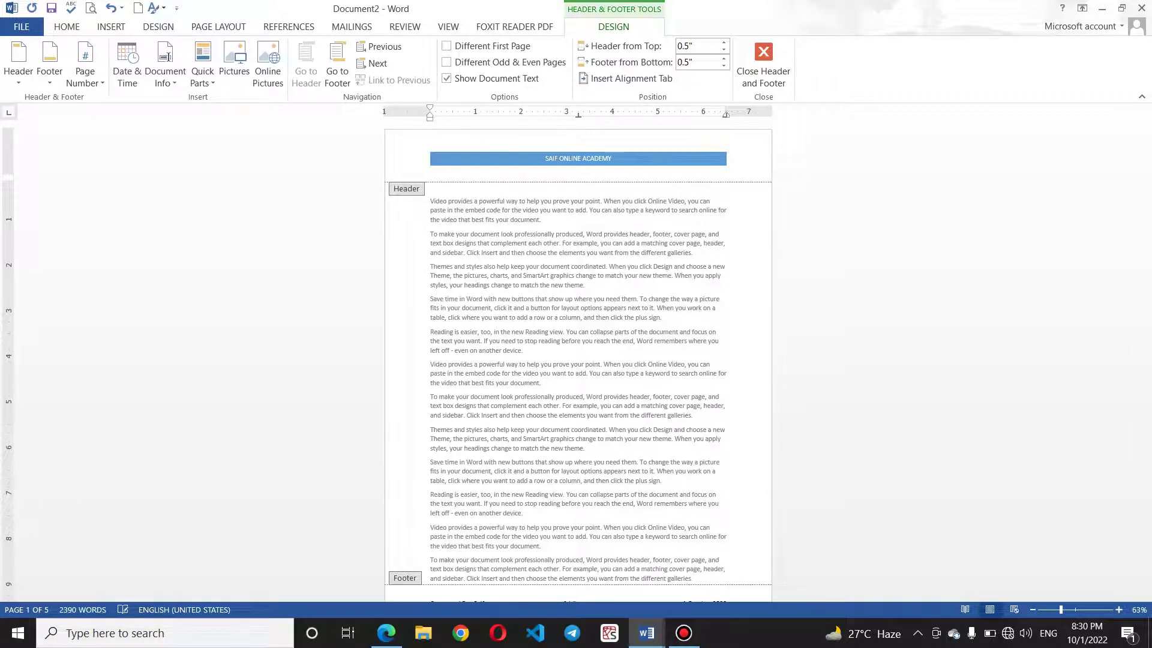
{"action": "key", "text": "Return"}
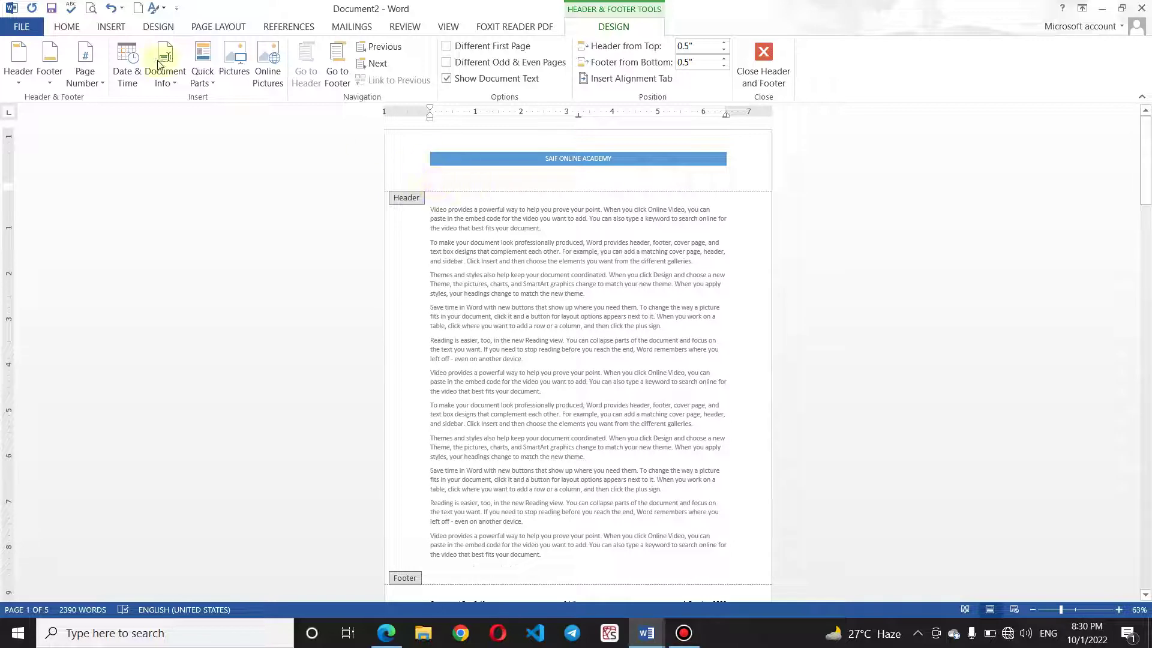
{"action": "left_click", "coordinate": [179, 81]}
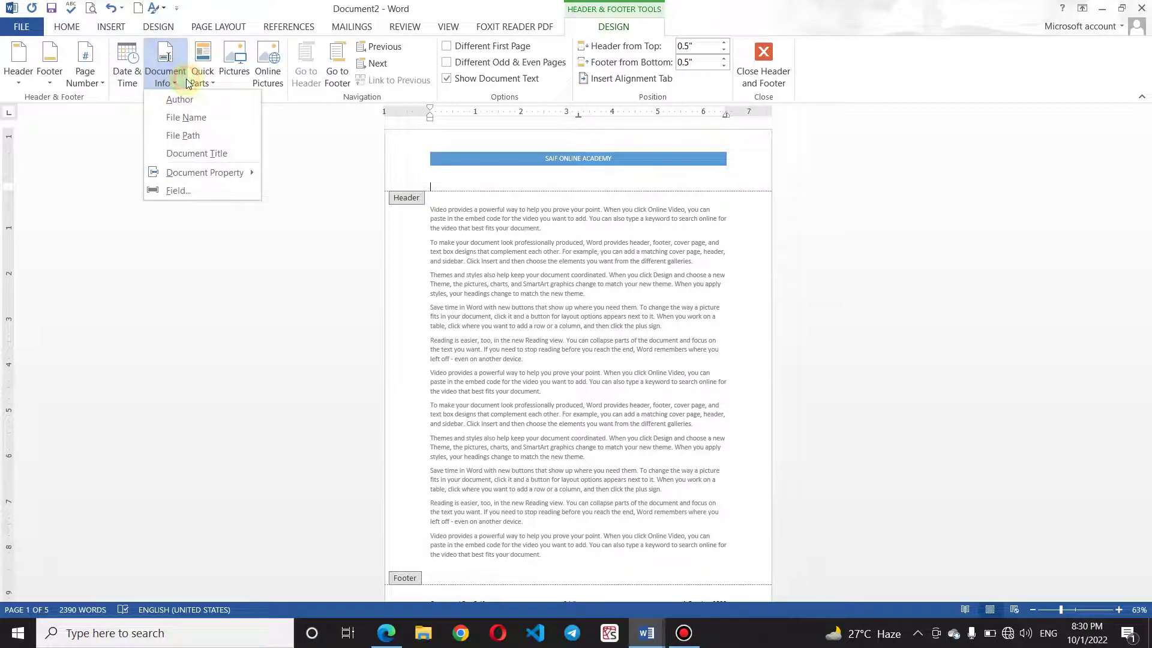
{"action": "left_click", "coordinate": [192, 117]}
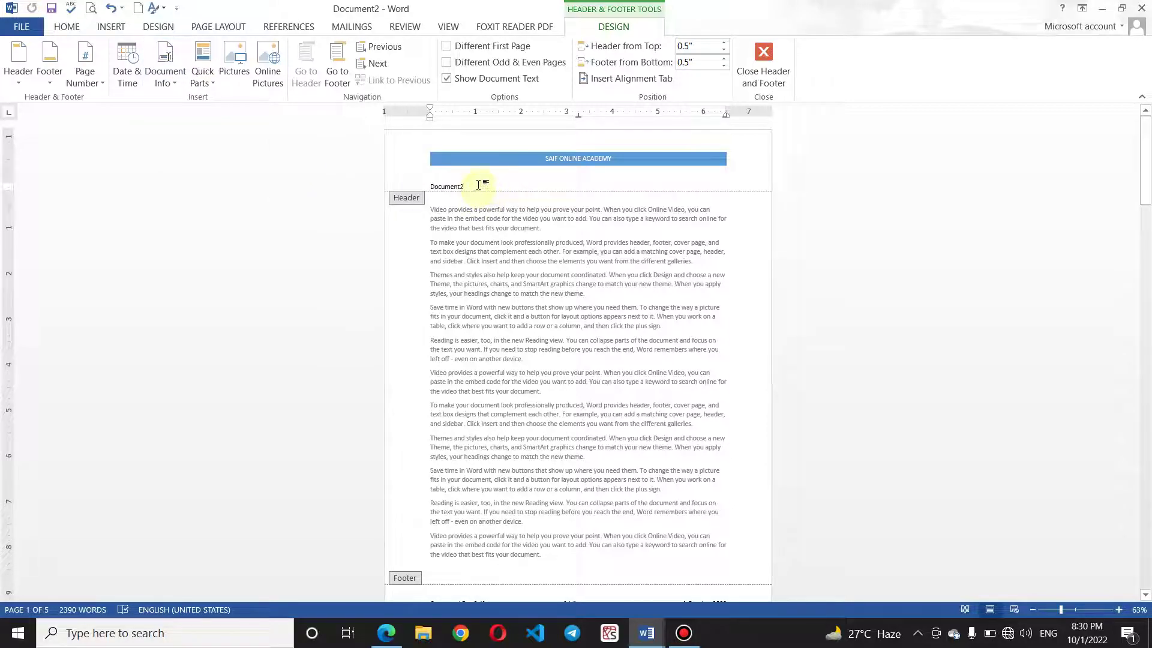
{"action": "mouse_move", "coordinate": [1145, 166]}
{"action": "left_mouse_down"}
{"action": "mouse_move", "coordinate": [1147, 245]}
{"action": "mouse_move", "coordinate": [1148, 165]}
{"action": "left_mouse_up"}
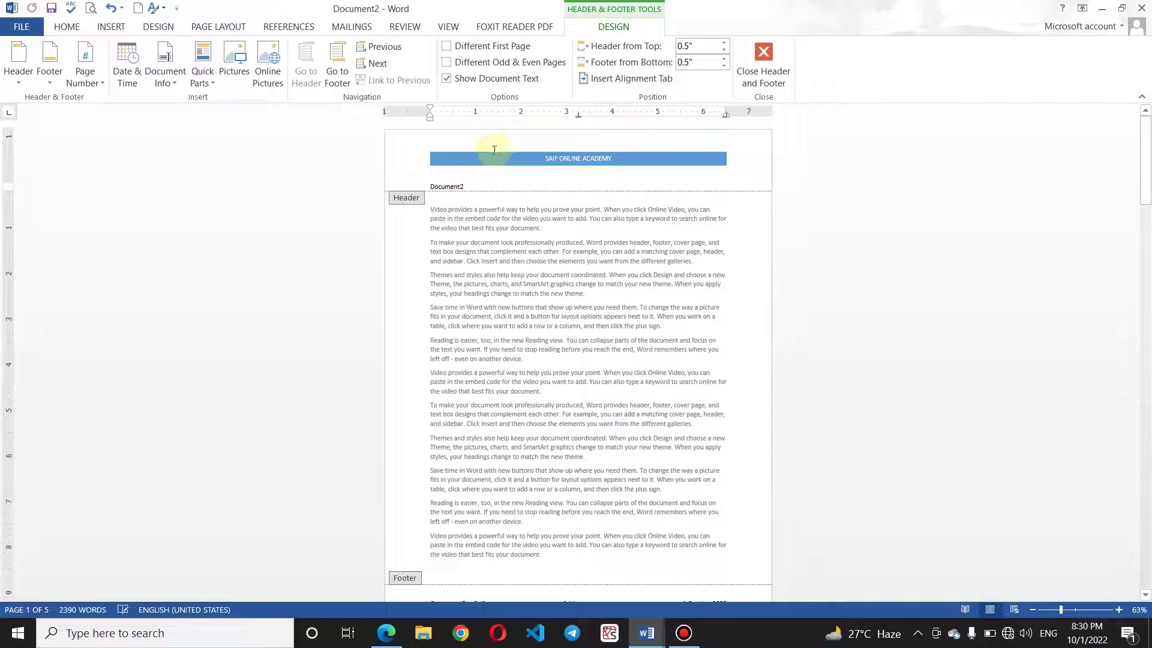
{"action": "left_click", "coordinate": [171, 77]}
{"action": "left_click", "coordinate": [204, 129]}
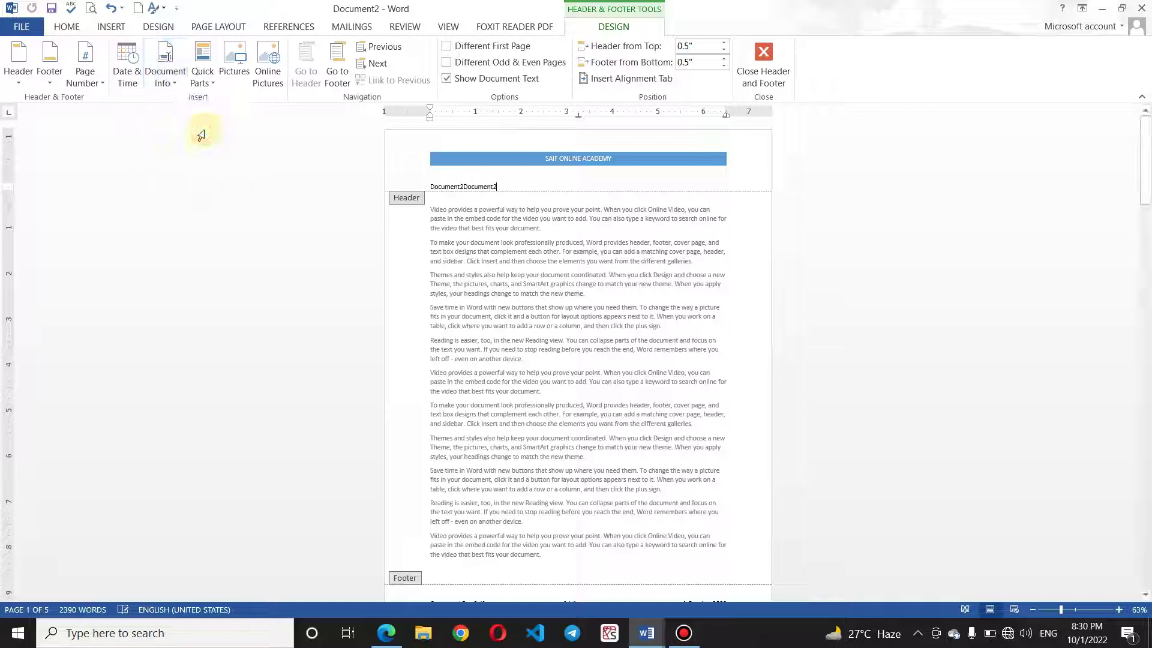
{"action": "double_click", "coordinate": [477, 184]}
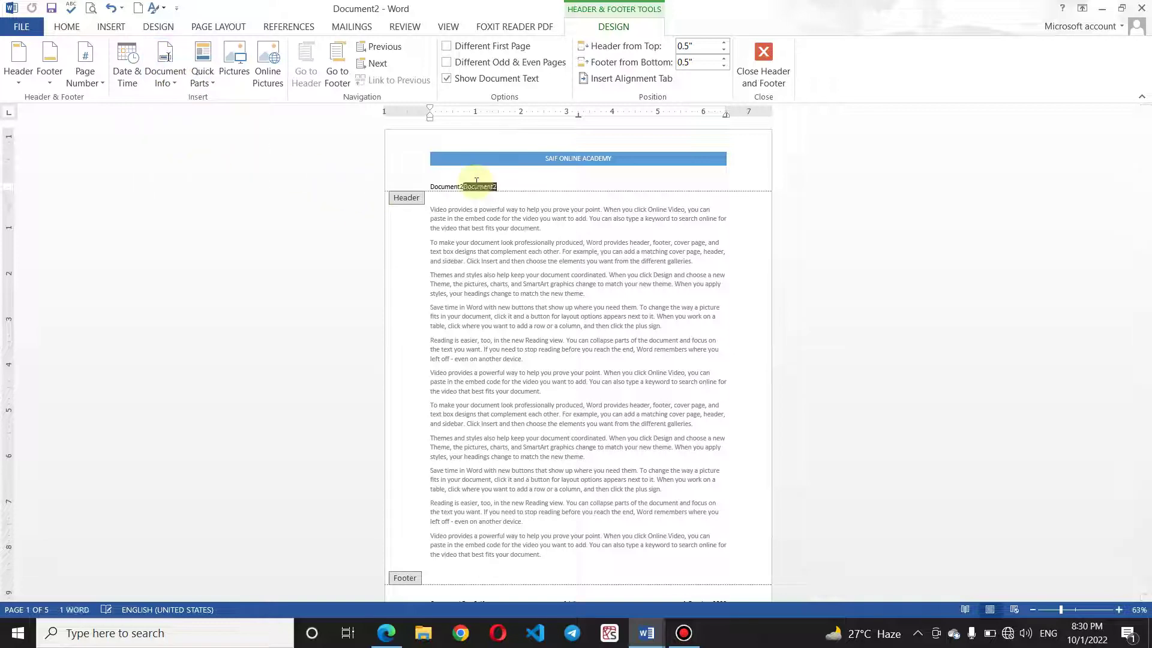
{"action": "key", "text": "BackSpace"}
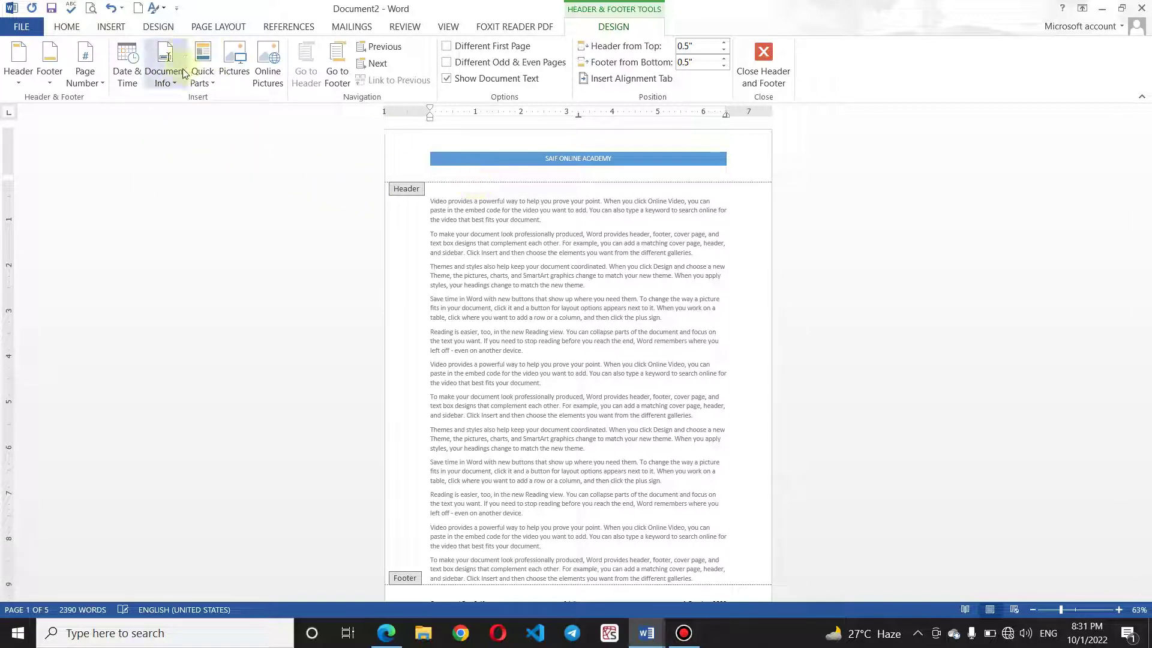
{"action": "left_click", "coordinate": [166, 73]}
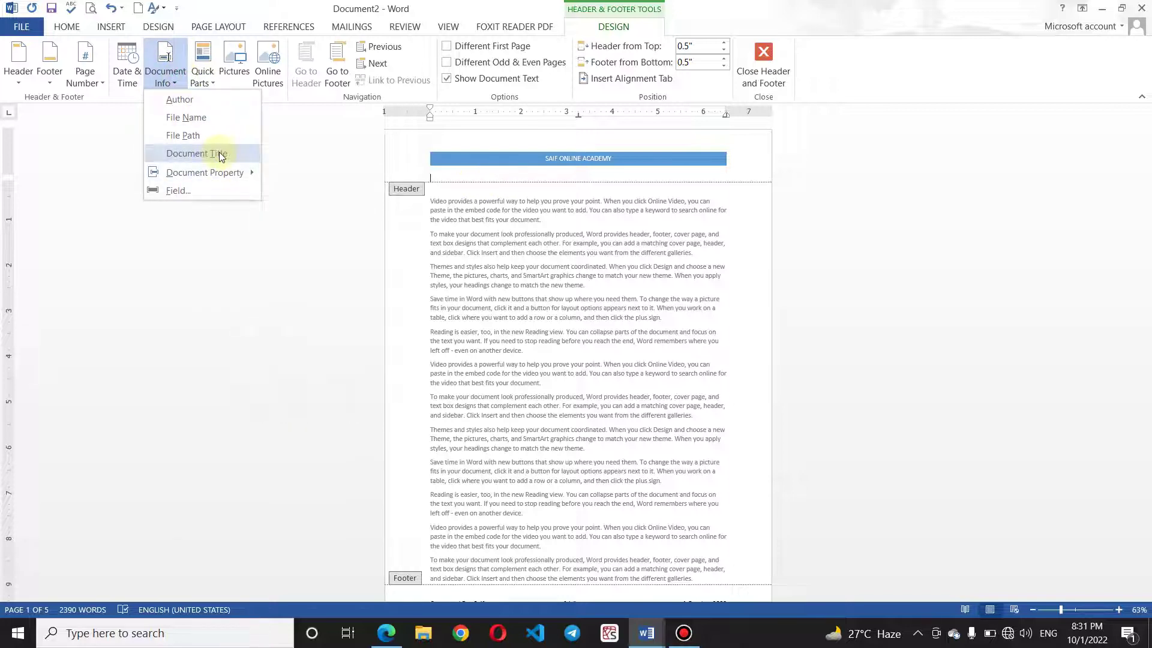
{"action": "left_click", "coordinate": [219, 154]}
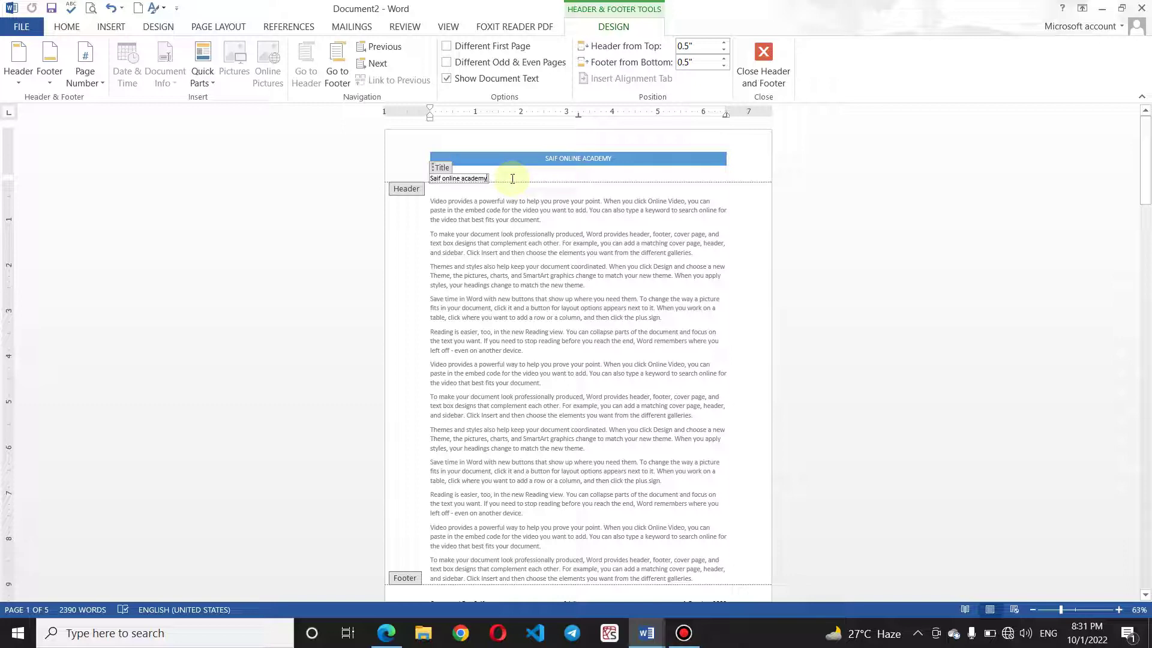
{"action": "key", "text": "BackSpace"}
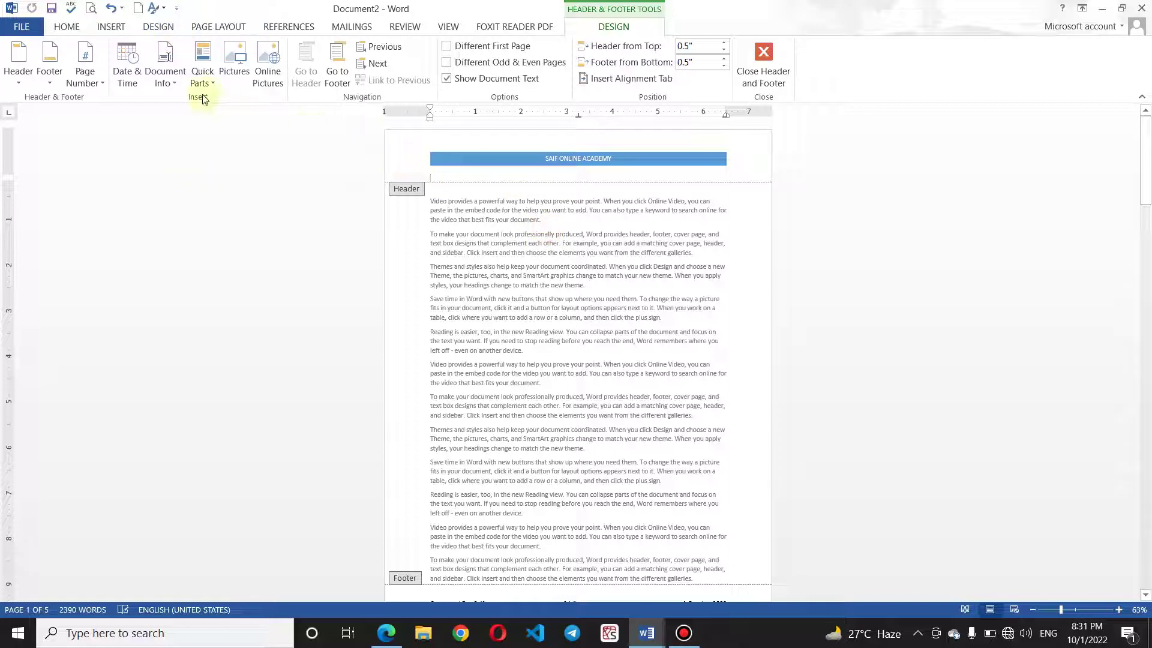
{"action": "left_click", "coordinate": [184, 87]}
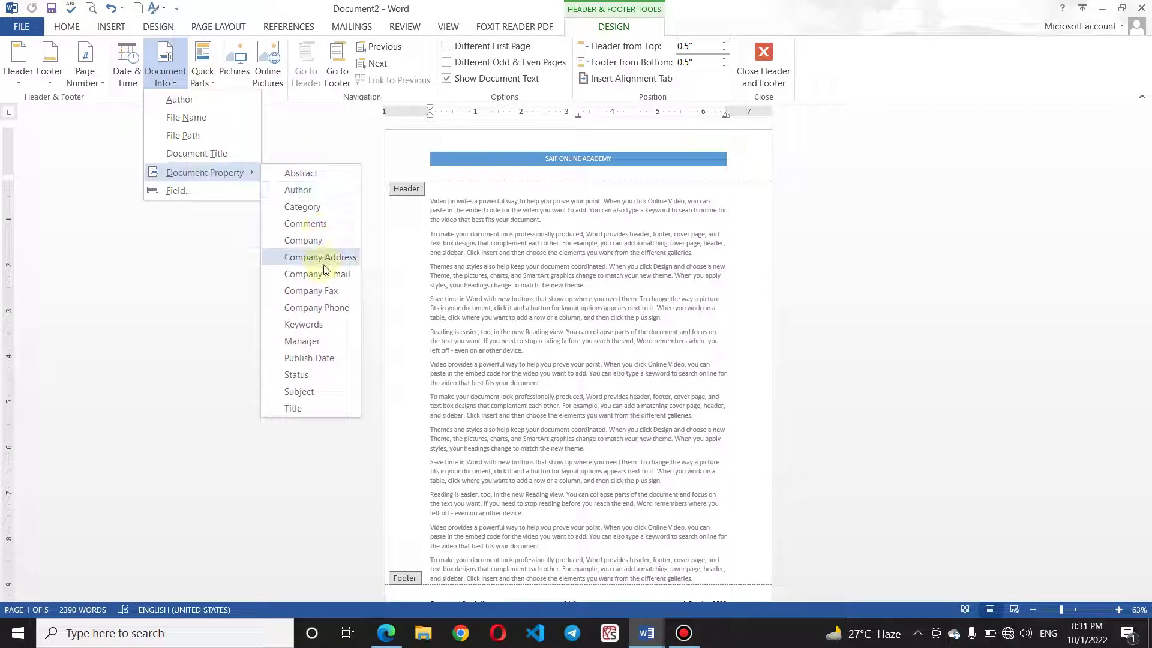
{"action": "left_click", "coordinate": [210, 84]}
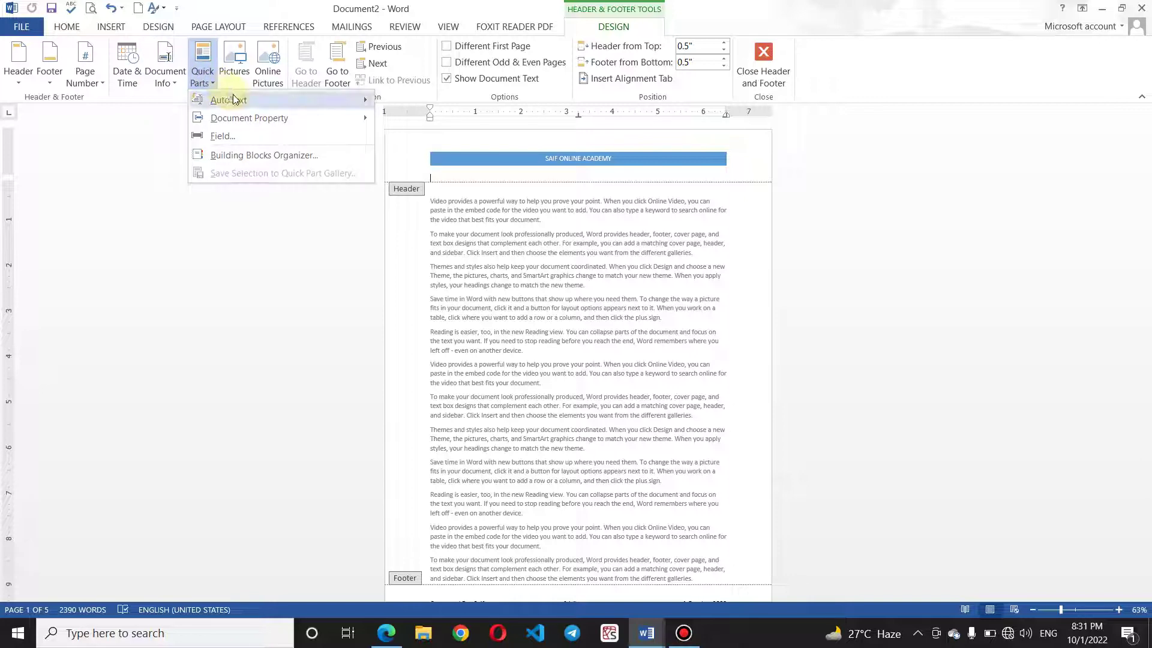
{"action": "mouse_move", "coordinate": [229, 100]}
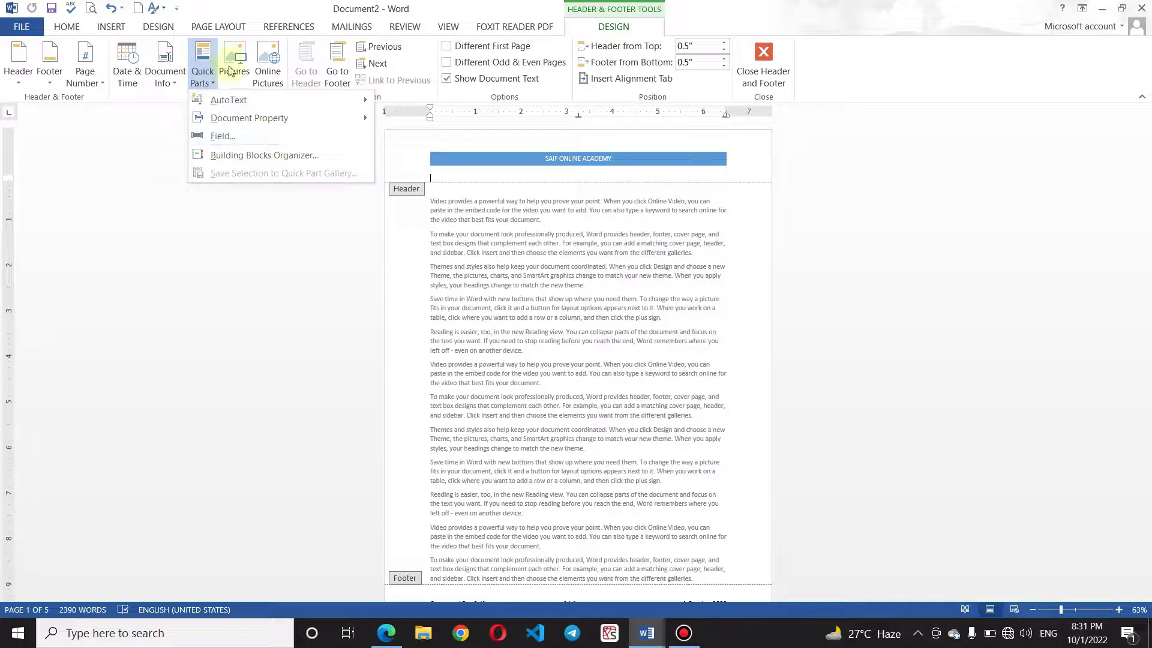
{"action": "left_click", "coordinate": [690, 165]}
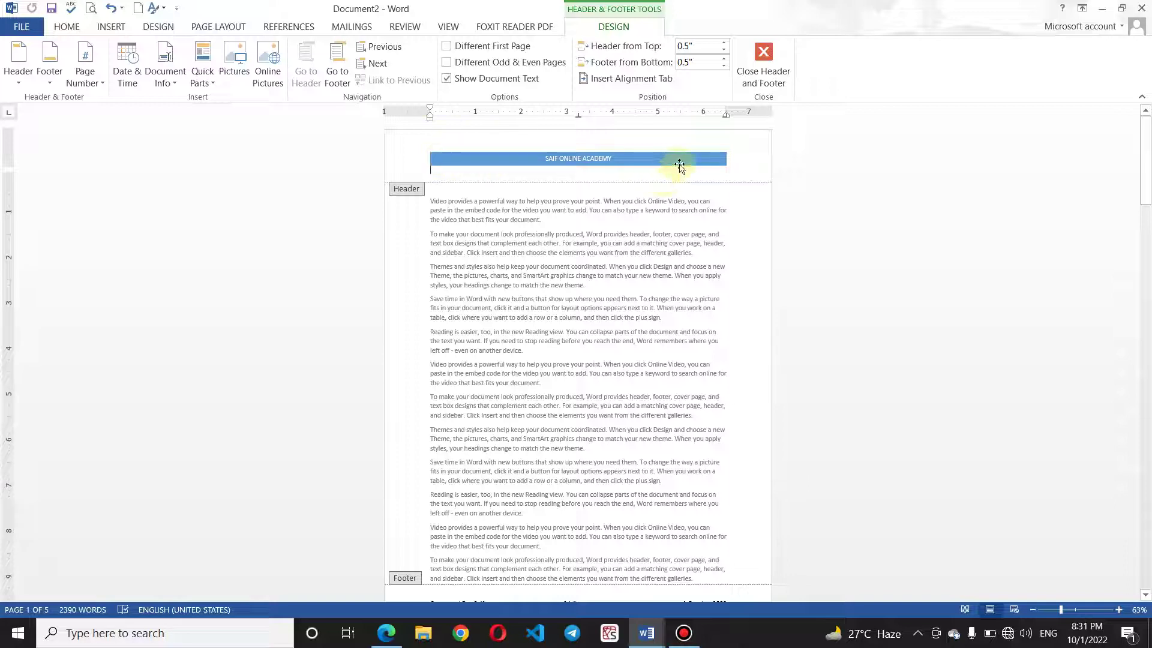
Insert the saiflogo.jpg picture from the Desktop into the header
{"action": "left_click", "coordinate": [737, 158]}
{"action": "left_click", "coordinate": [234, 65]}
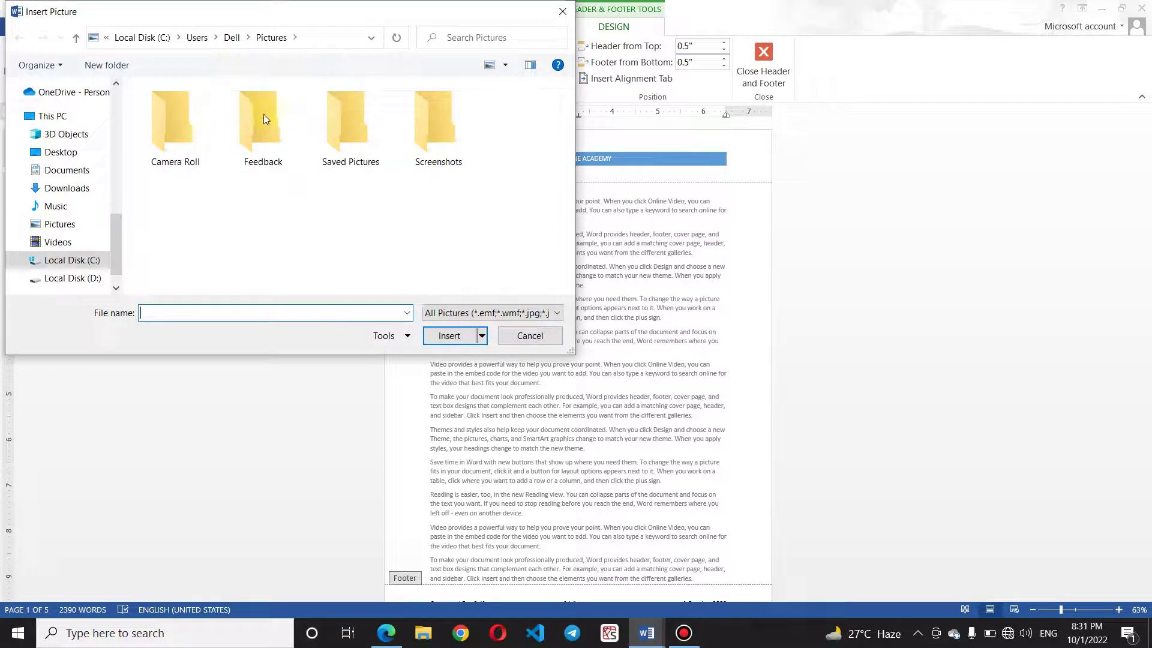
{"action": "left_click", "coordinate": [93, 153]}
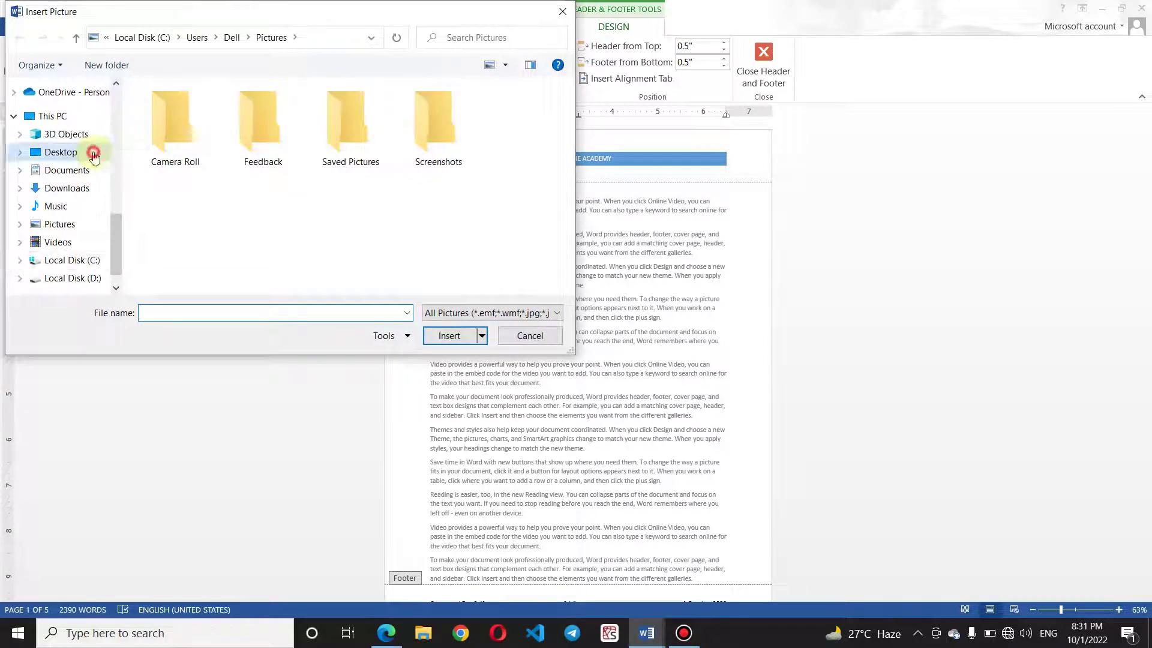
{"action": "left_click", "coordinate": [185, 311]}
{"action": "type", "text": "saif"}
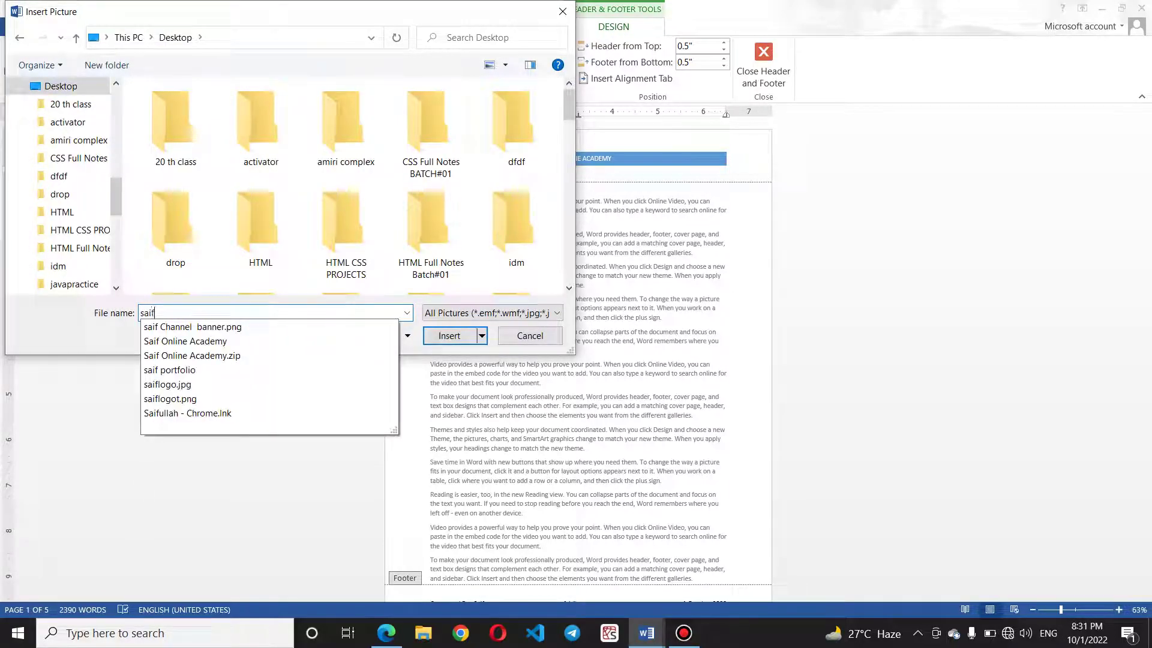
{"action": "left_click", "coordinate": [207, 385]}
{"action": "left_click", "coordinate": [449, 335]}
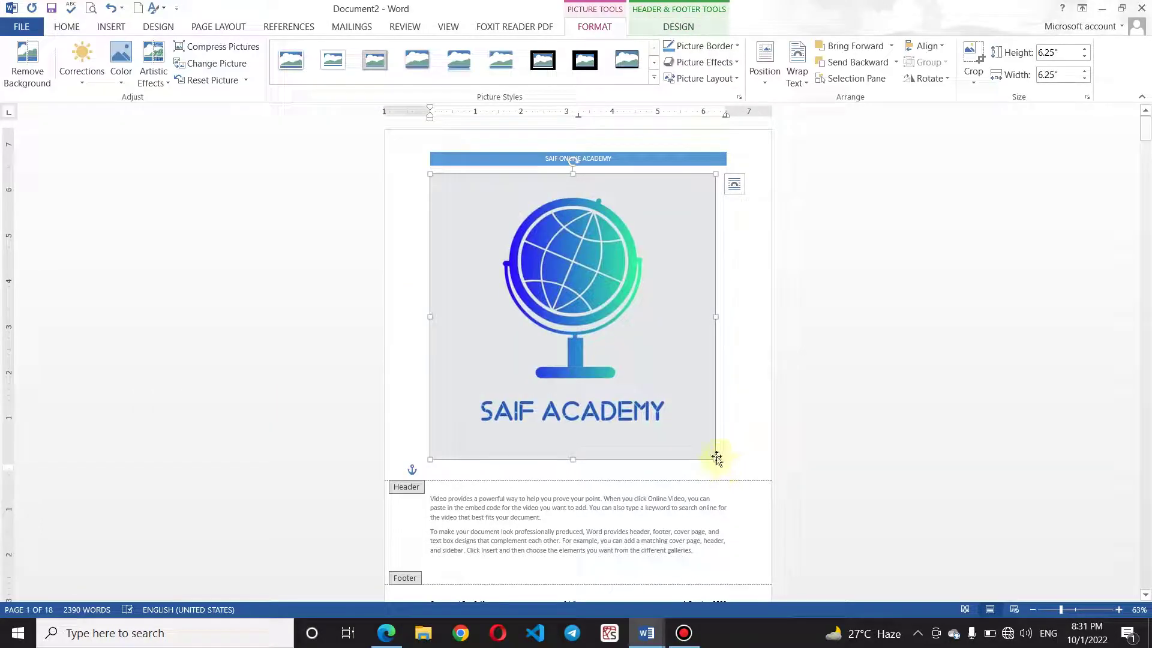
Resize the logo to a small icon and position it left of the banner
{"action": "mouse_move", "coordinate": [716, 459]}
{"action": "left_mouse_down"}
{"action": "mouse_move", "coordinate": [405, 126]}
{"action": "mouse_move", "coordinate": [419, 153]}
{"action": "mouse_move", "coordinate": [407, 156]}
{"action": "left_mouse_up"}
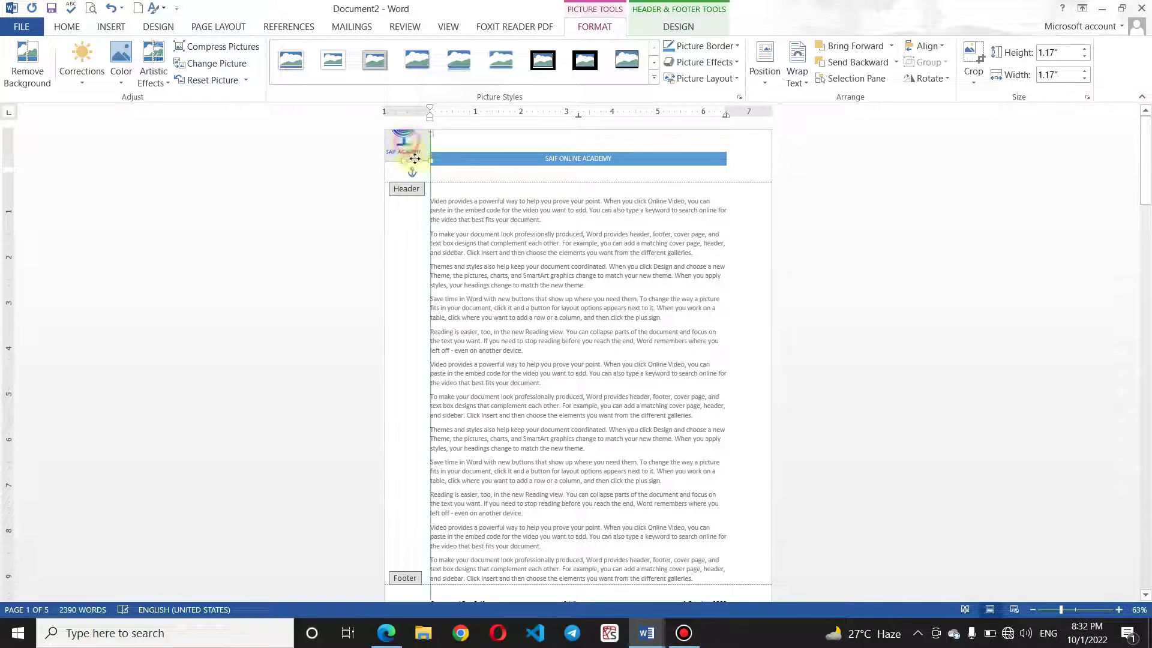
{"action": "mouse_move", "coordinate": [405, 155]}
{"action": "left_mouse_down"}
{"action": "mouse_move", "coordinate": [429, 173]}
{"action": "mouse_move", "coordinate": [424, 158]}
{"action": "left_mouse_up"}
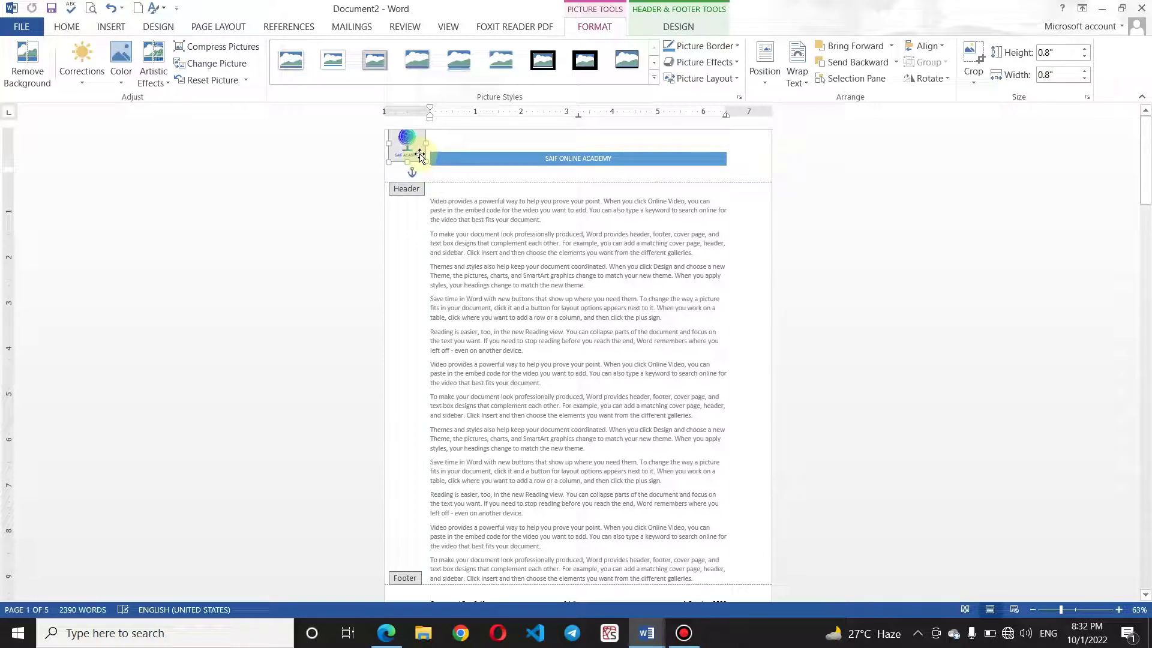
{"action": "left_click_drag", "start_coordinate": [422, 162], "coordinate": [417, 166]}
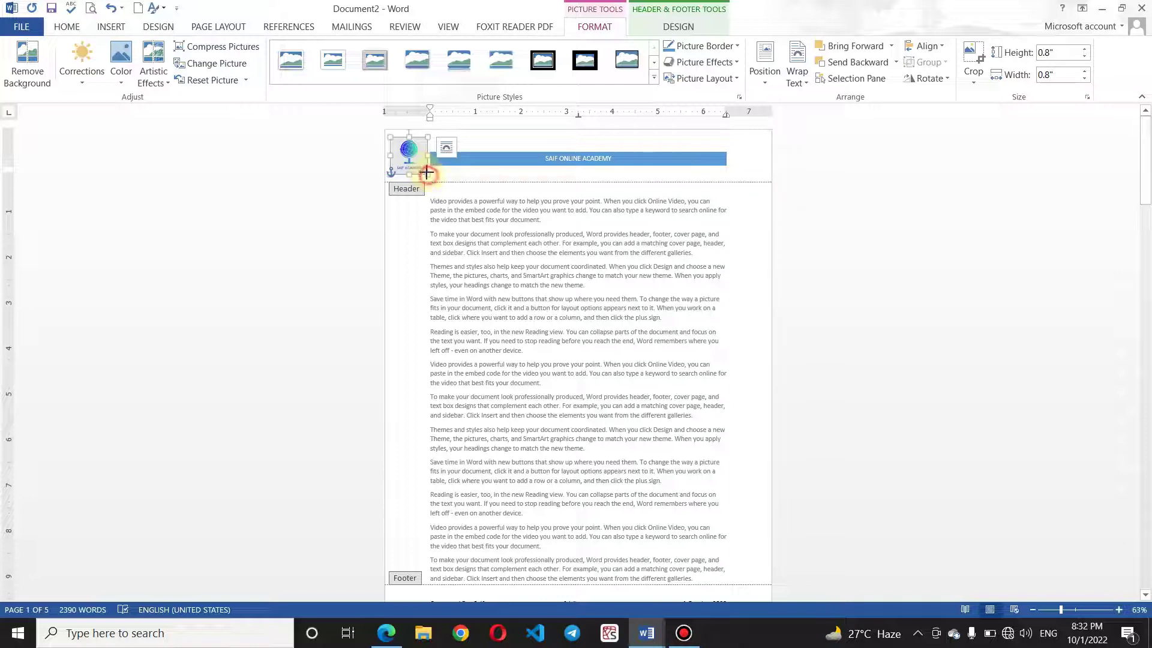
{"action": "left_click_drag", "start_coordinate": [428, 173], "coordinate": [412, 156]}
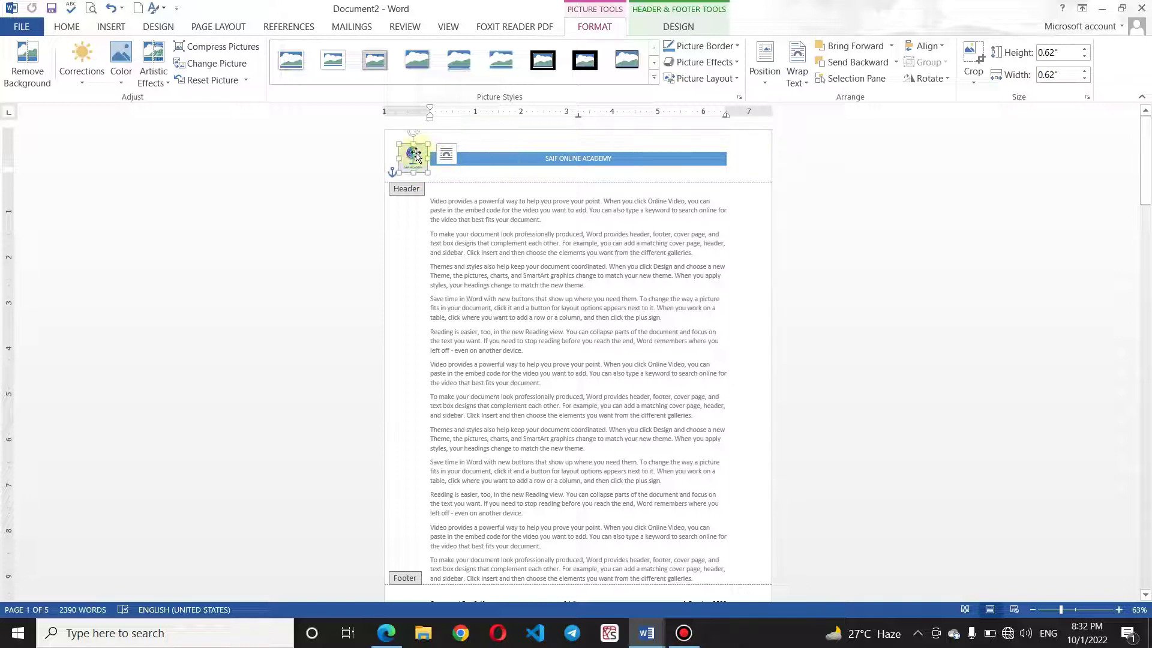
{"action": "left_click_drag", "start_coordinate": [414, 153], "coordinate": [410, 153]}
Close header editing and check the pages in print preview
{"action": "double_click", "coordinate": [510, 255]}
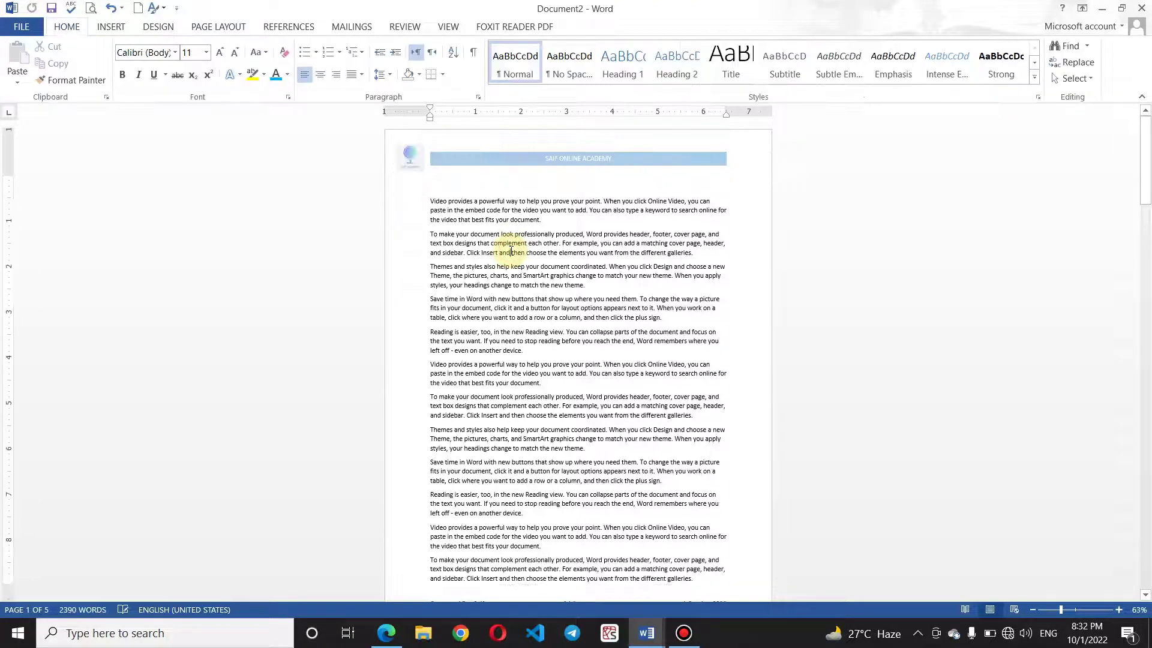
{"action": "left_click", "coordinate": [1138, 185]}
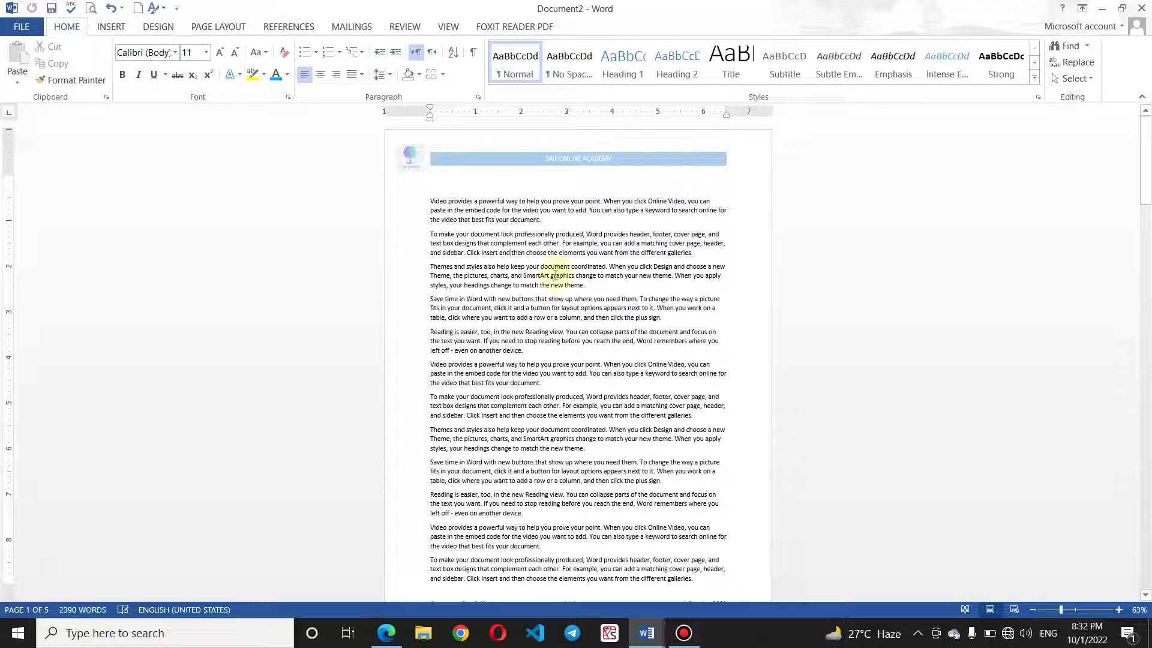
{"action": "left_click", "coordinate": [90, 7]}
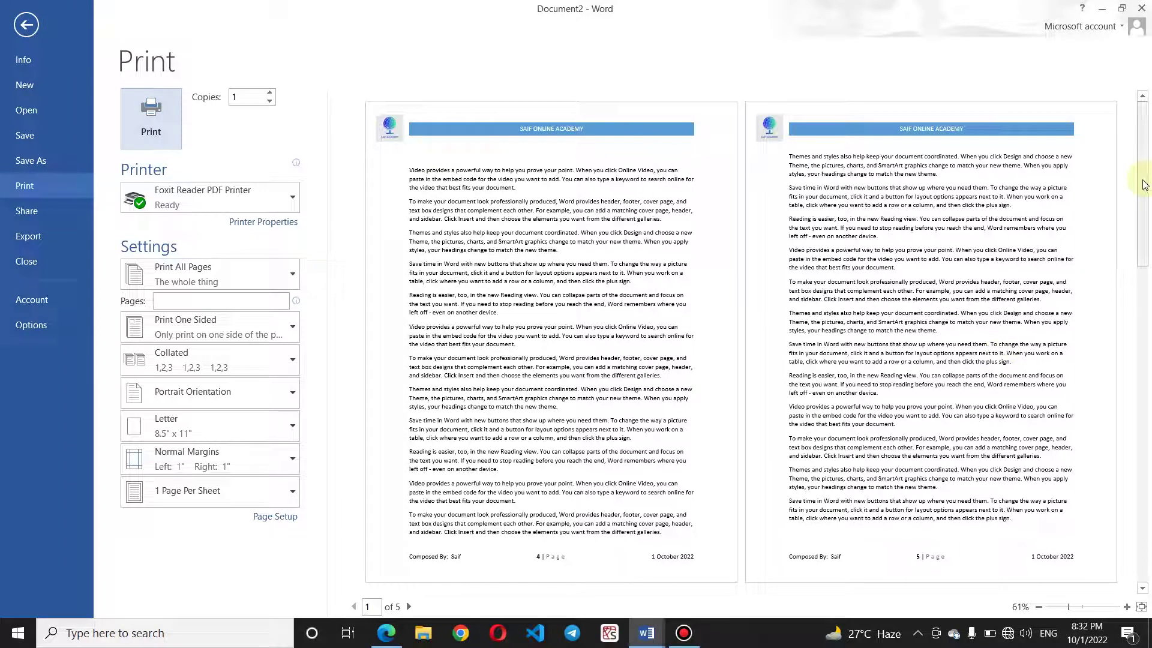
{"action": "scroll", "coordinate": [1069, 302], "scroll_direction": "down", "scroll_amount": 2}
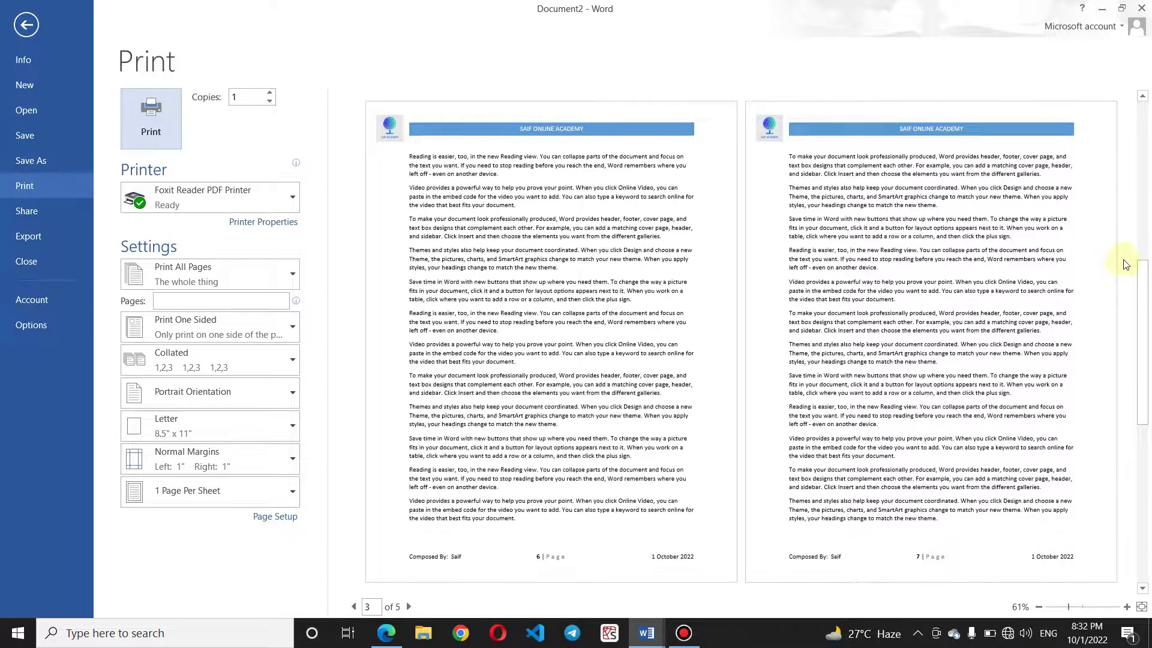
{"action": "left_click_drag", "start_coordinate": [1142, 306], "coordinate": [1141, 468]}
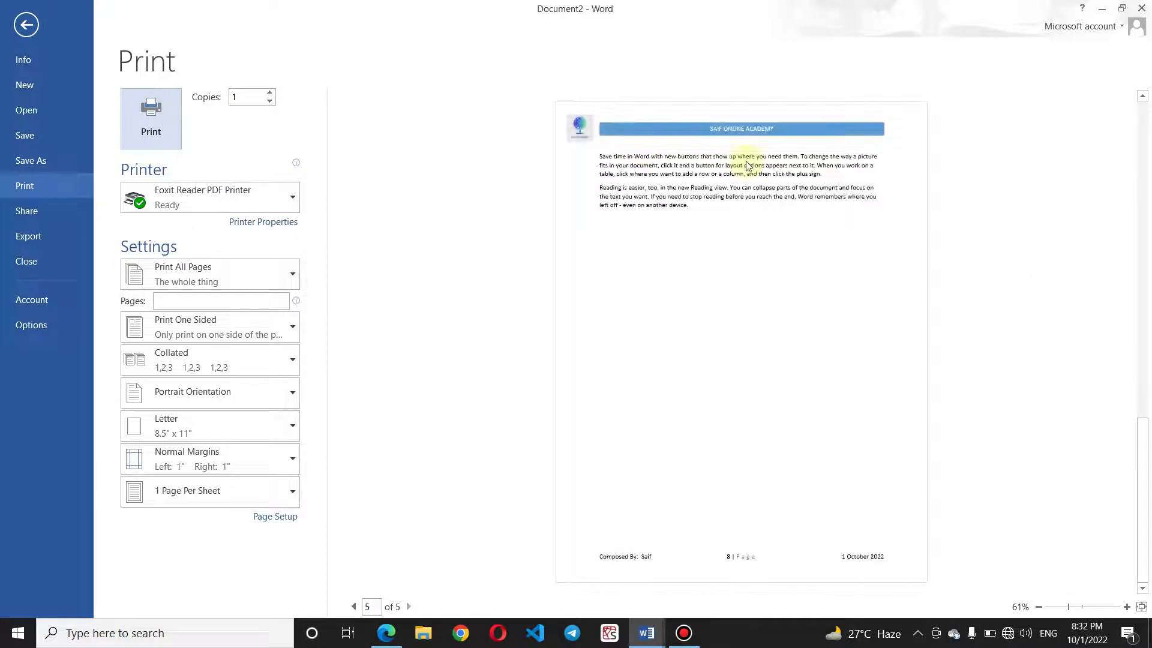
{"action": "left_click", "coordinate": [1143, 171]}
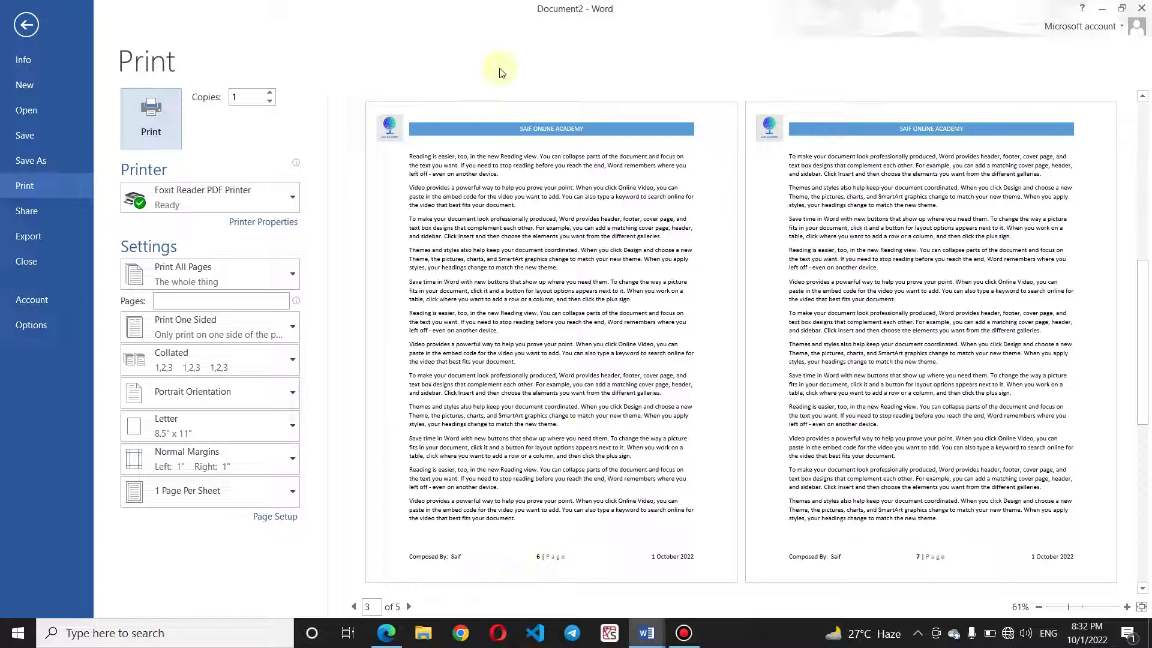
{"action": "left_click", "coordinate": [24, 27]}
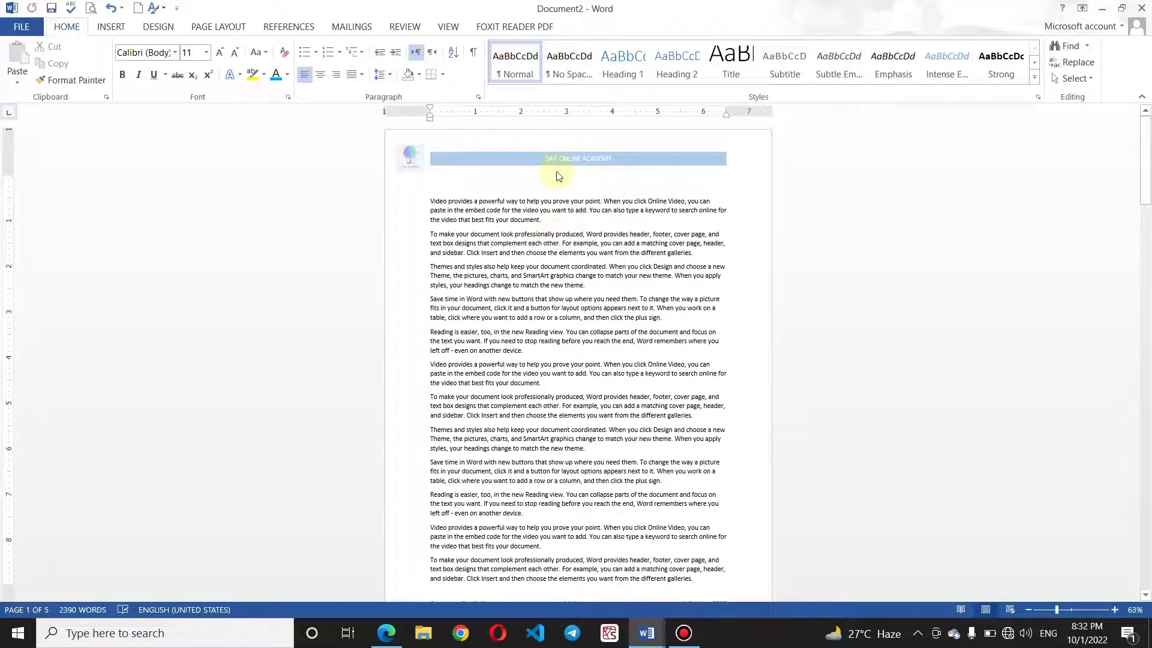
Reopen the header and move between footer, header, next and previous sections
{"action": "double_click", "coordinate": [558, 155]}
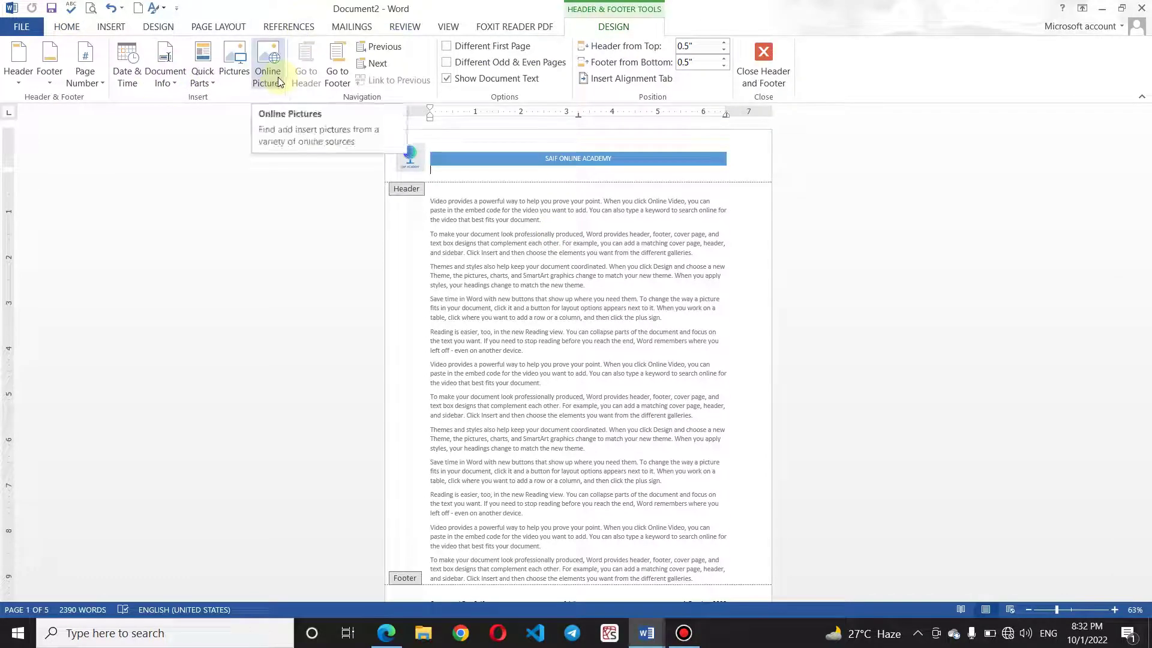
{"action": "left_click", "coordinate": [337, 78]}
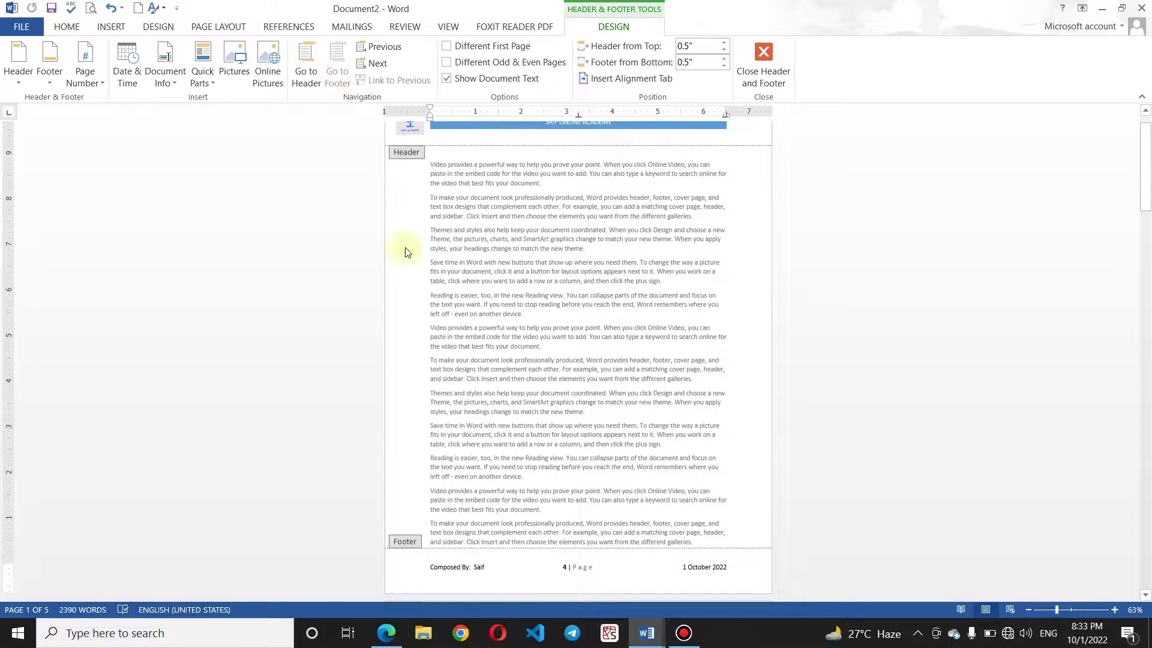
{"action": "left_click", "coordinate": [323, 80]}
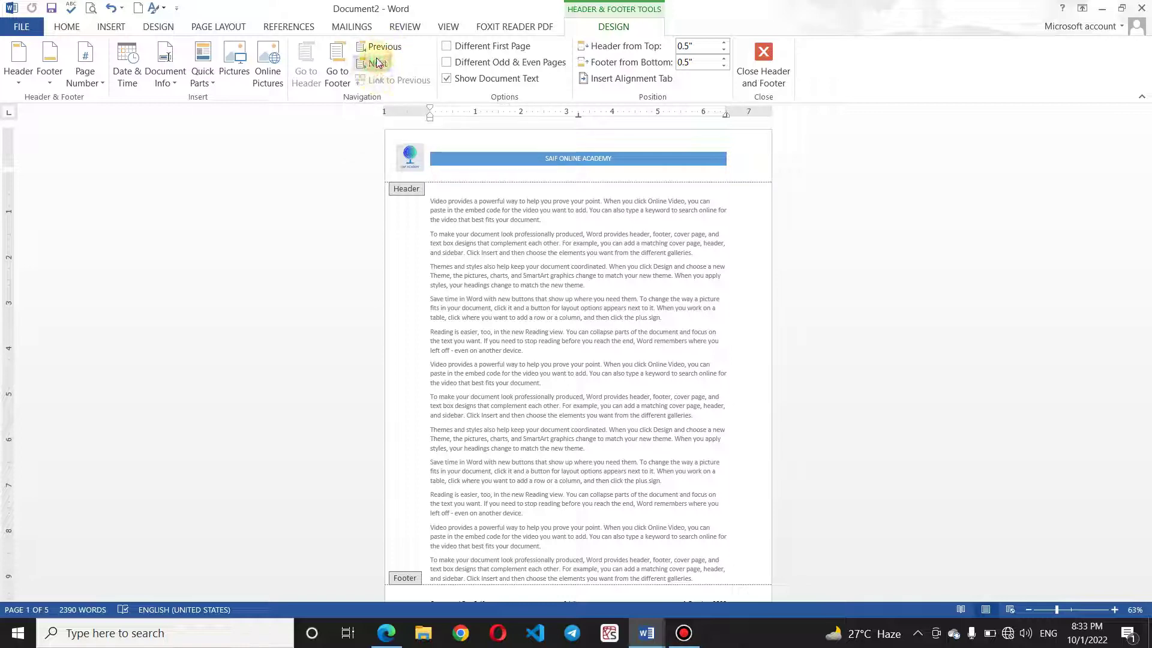
{"action": "left_click", "coordinate": [369, 65]}
{"action": "left_click", "coordinate": [377, 50]}
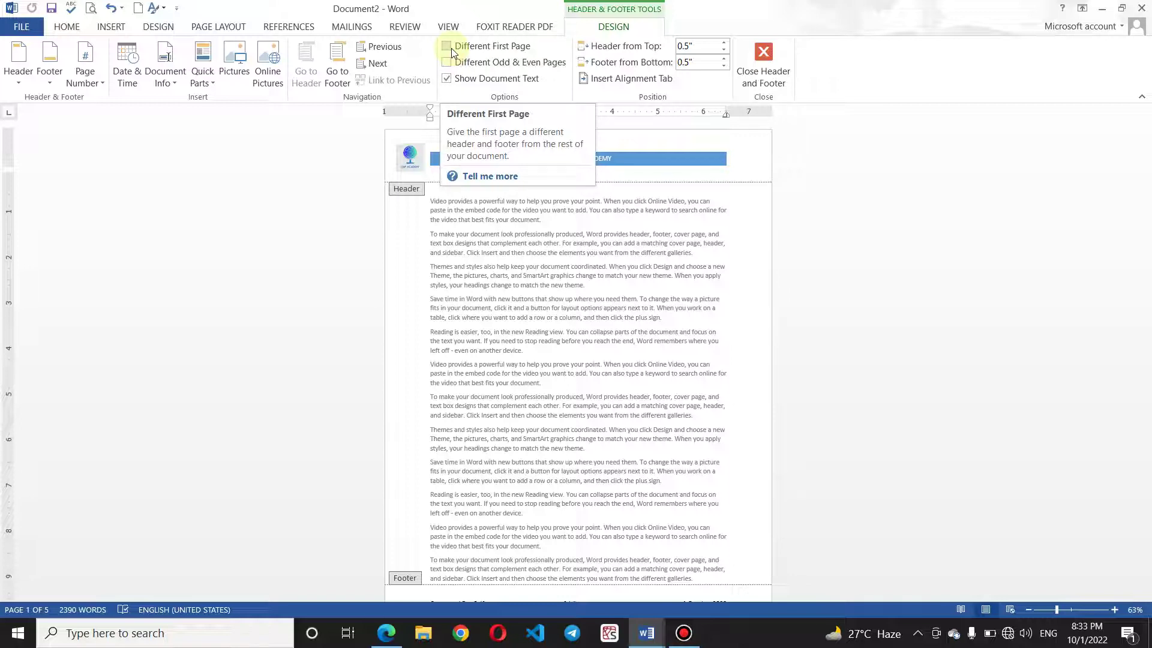
Enable Different First Page and Different Odd & Even Pages for headers and footers
{"action": "left_click", "coordinate": [447, 47]}
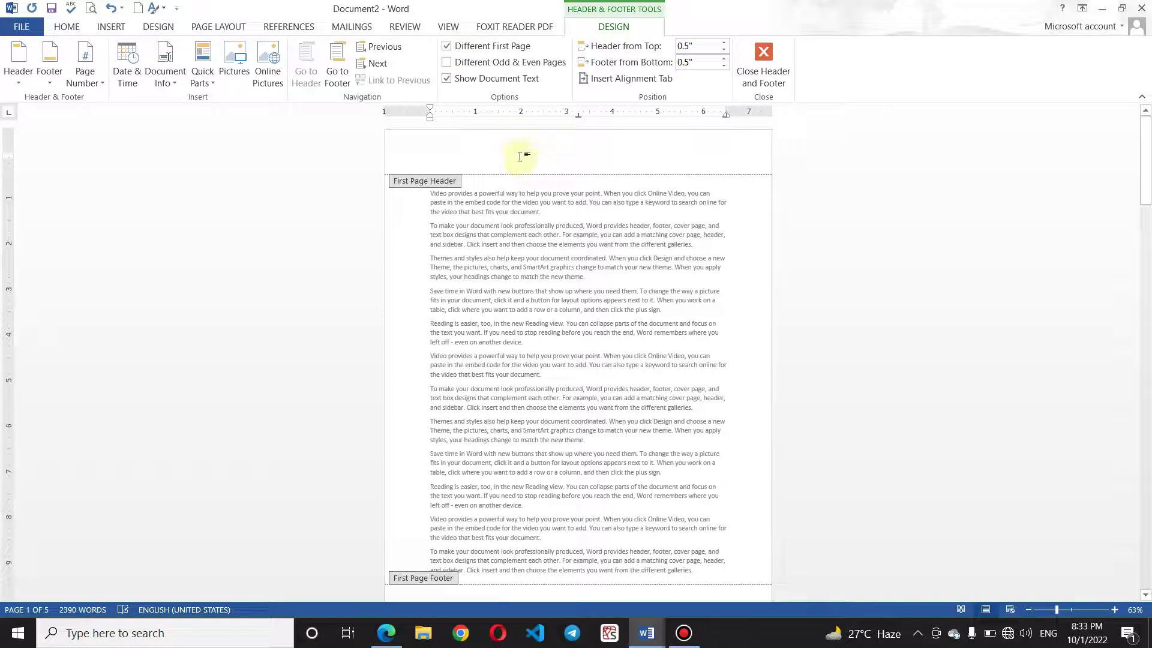
{"action": "mouse_move", "coordinate": [1143, 147]}
{"action": "left_mouse_down"}
{"action": "mouse_move", "coordinate": [1144, 232]}
{"action": "mouse_move", "coordinate": [1148, 170]}
{"action": "left_mouse_up"}
{"action": "left_click_drag", "start_coordinate": [1143, 157], "coordinate": [1149, 220]}
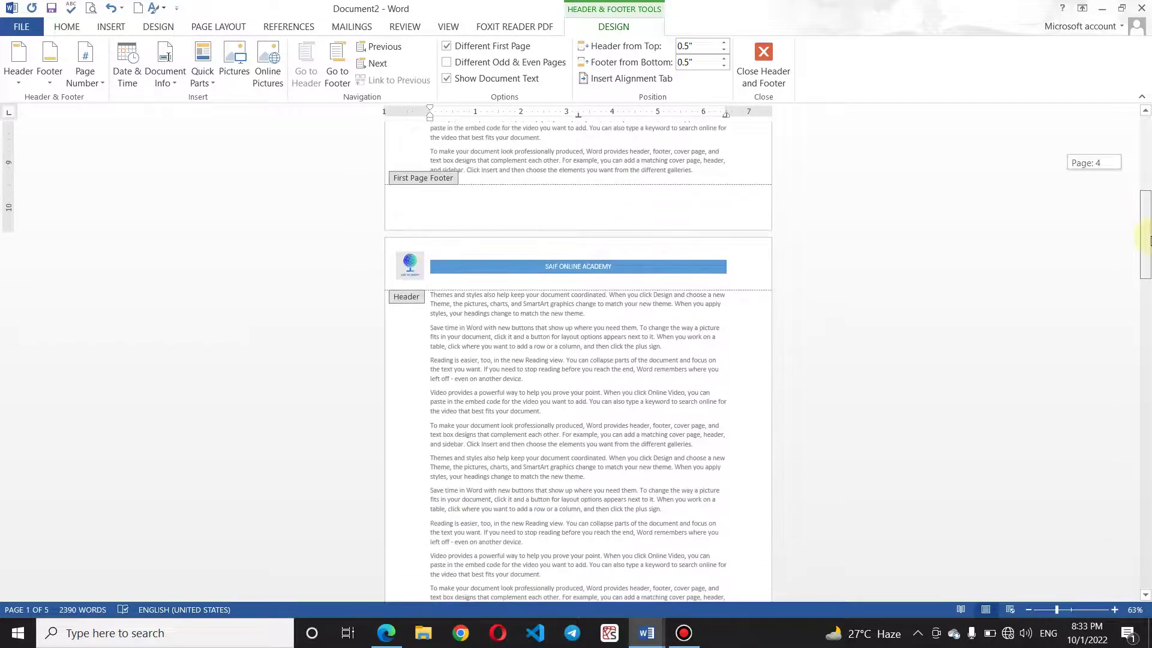
{"action": "left_click_drag", "start_coordinate": [1148, 221], "coordinate": [1149, 145]}
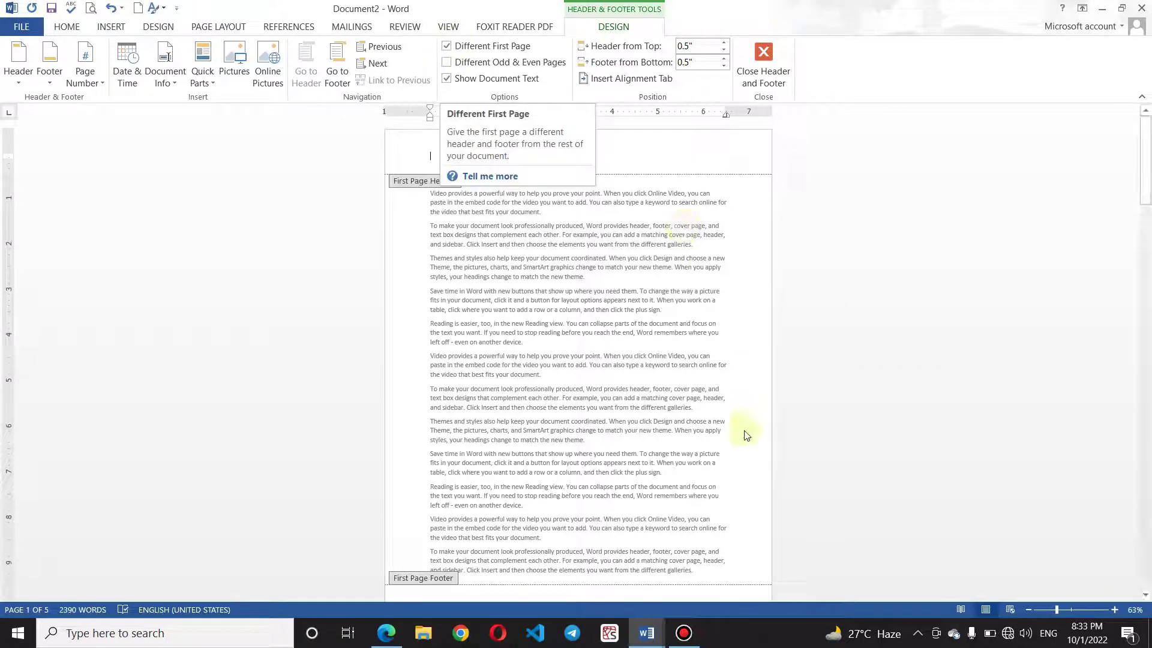
{"action": "left_click", "coordinate": [684, 634]}
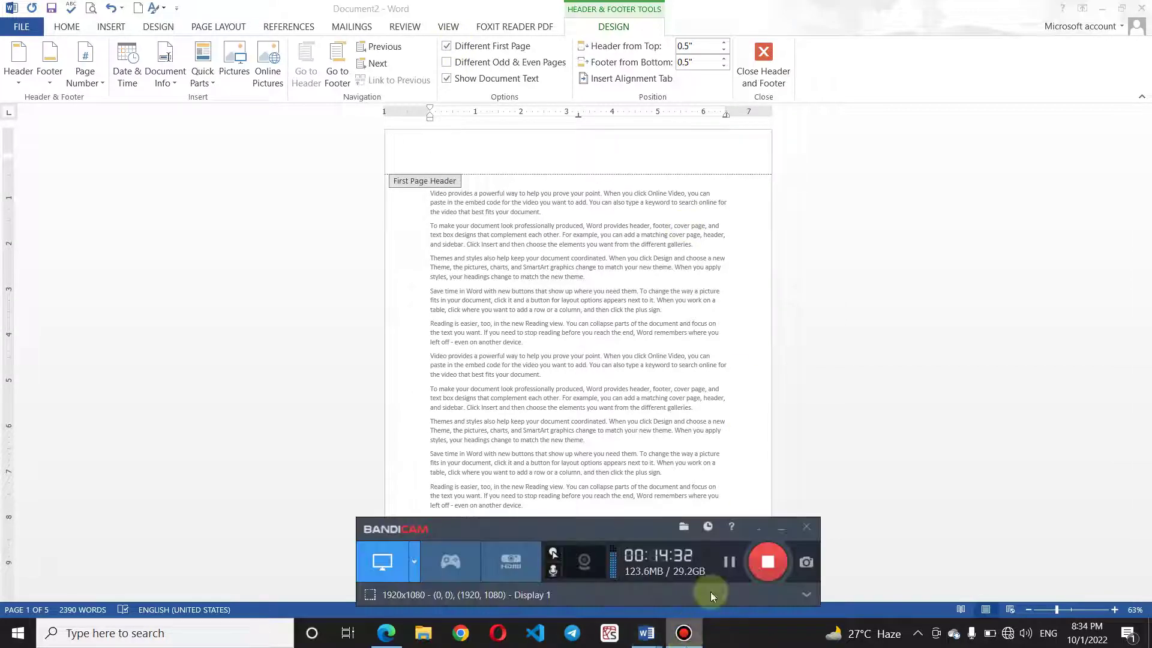
{"action": "left_click", "coordinate": [784, 531]}
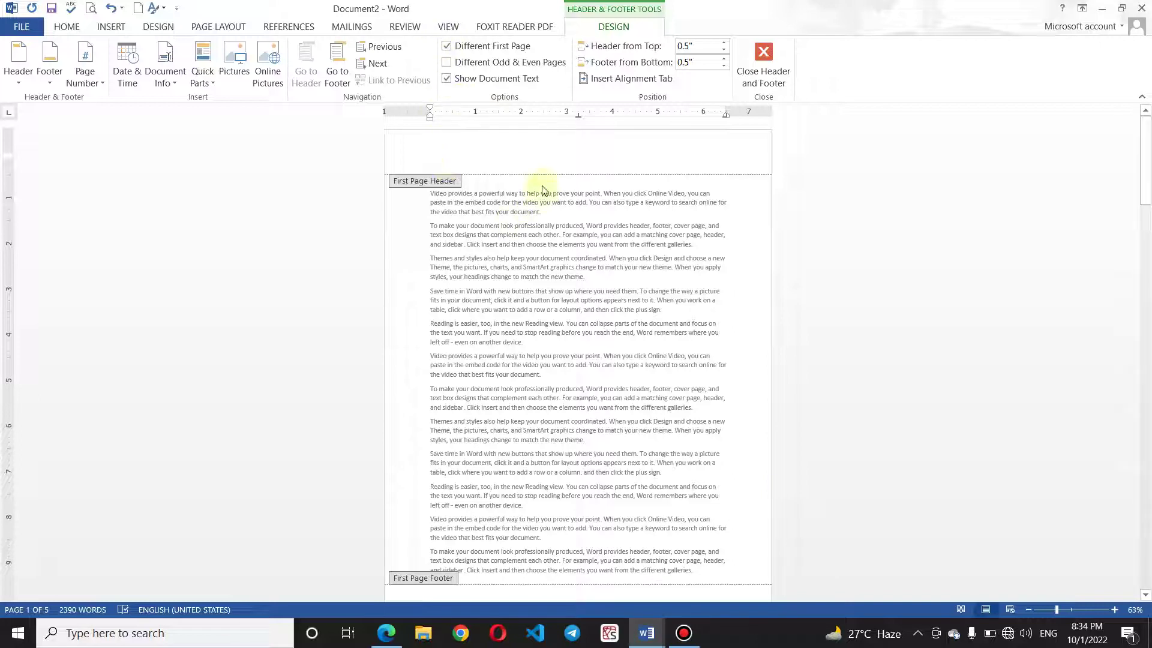
{"action": "left_click", "coordinate": [446, 61]}
Keep odd/even headers, drop the first-page header, turn Show Document Text on, and zoom in
{"action": "left_click", "coordinate": [449, 63]}
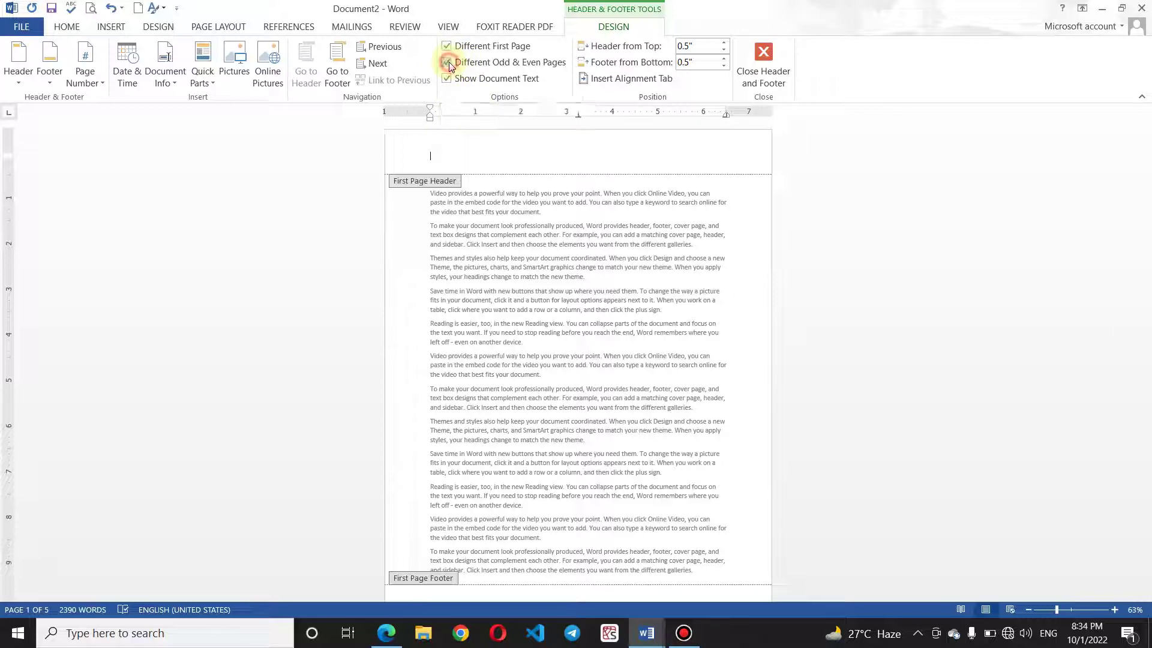
{"action": "left_click", "coordinate": [448, 48]}
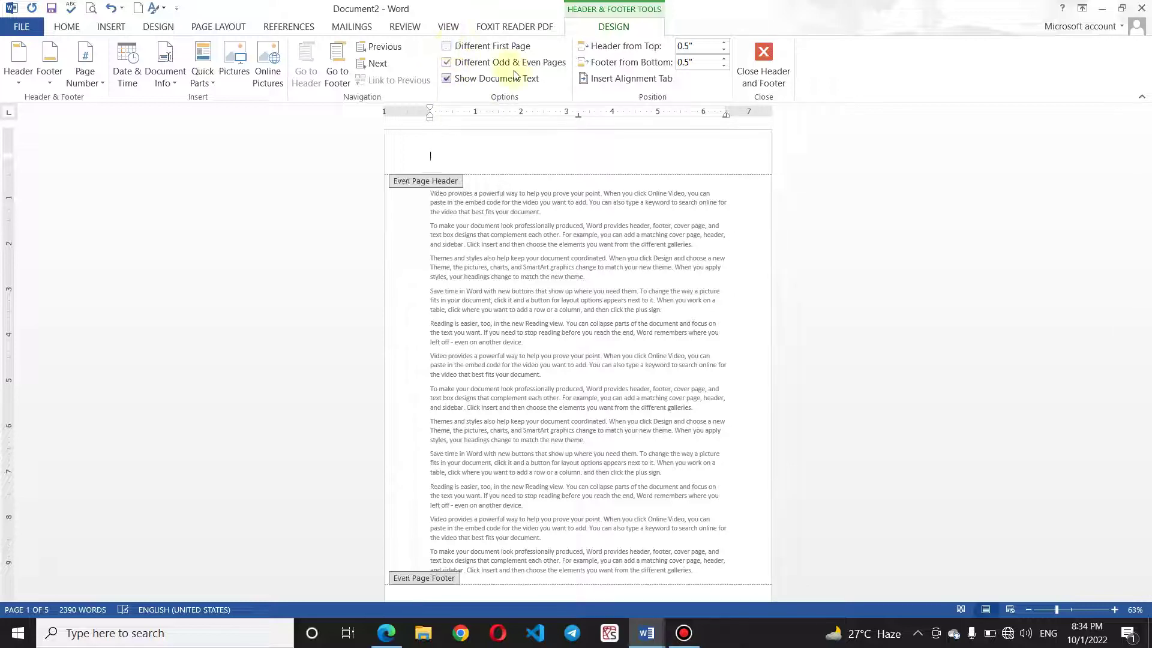
{"action": "mouse_move", "coordinate": [1146, 180]}
{"action": "left_mouse_down"}
{"action": "mouse_move", "coordinate": [1147, 571]}
{"action": "mouse_move", "coordinate": [1147, 235]}
{"action": "left_mouse_up"}
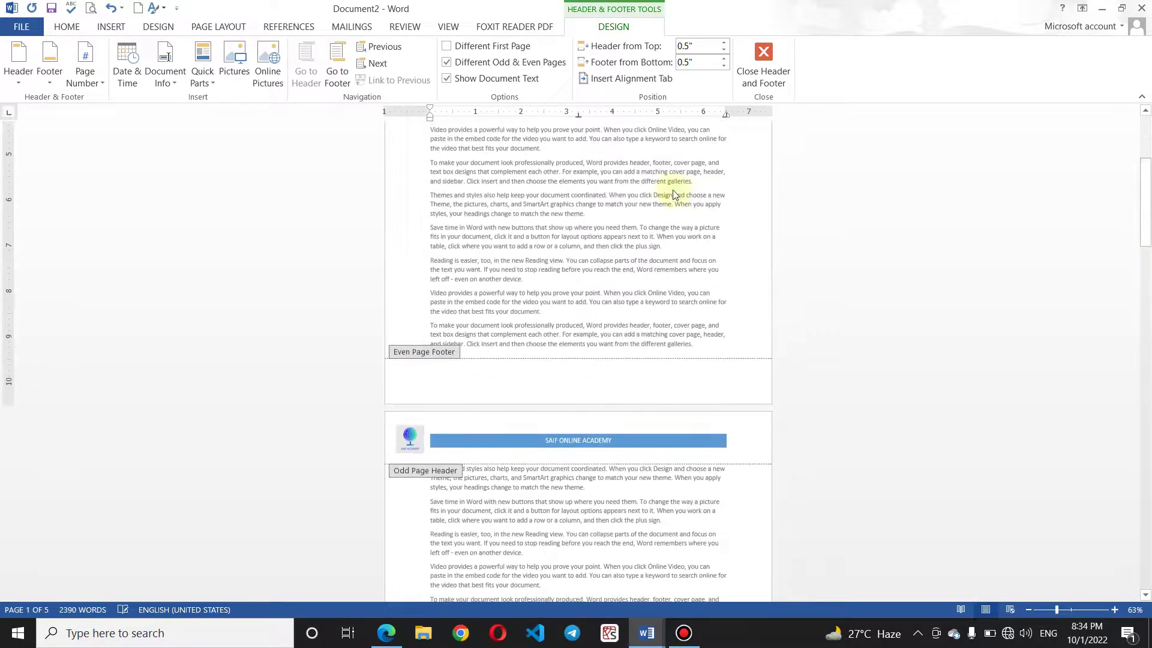
{"action": "left_click", "coordinate": [447, 79]}
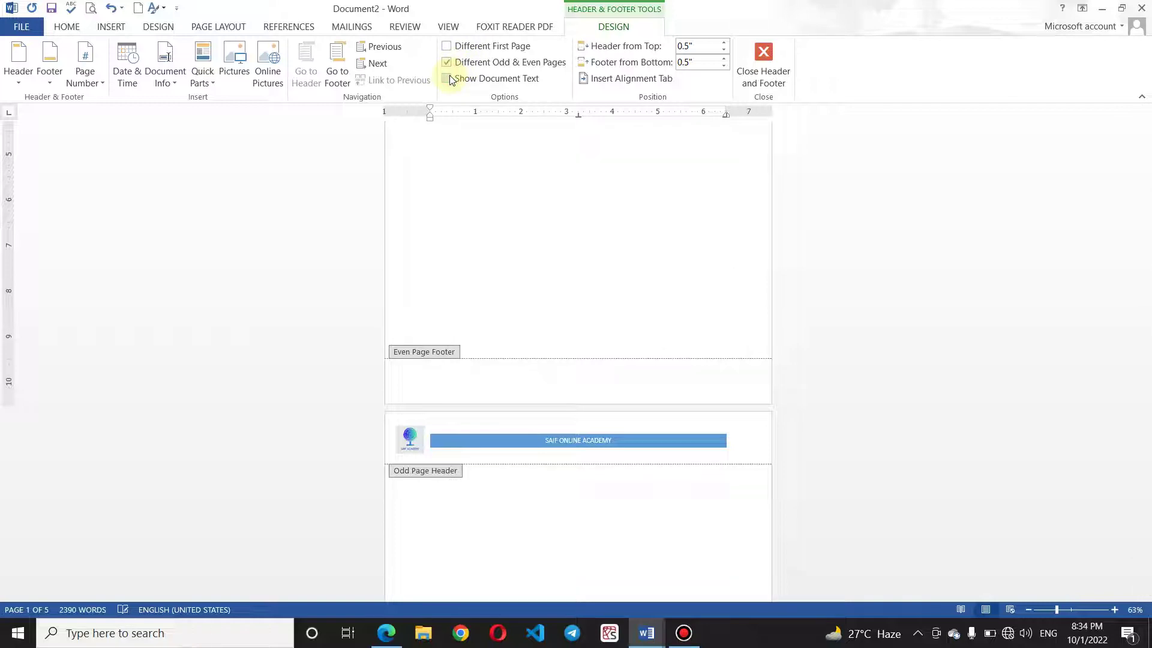
{"action": "left_click", "coordinate": [448, 79]}
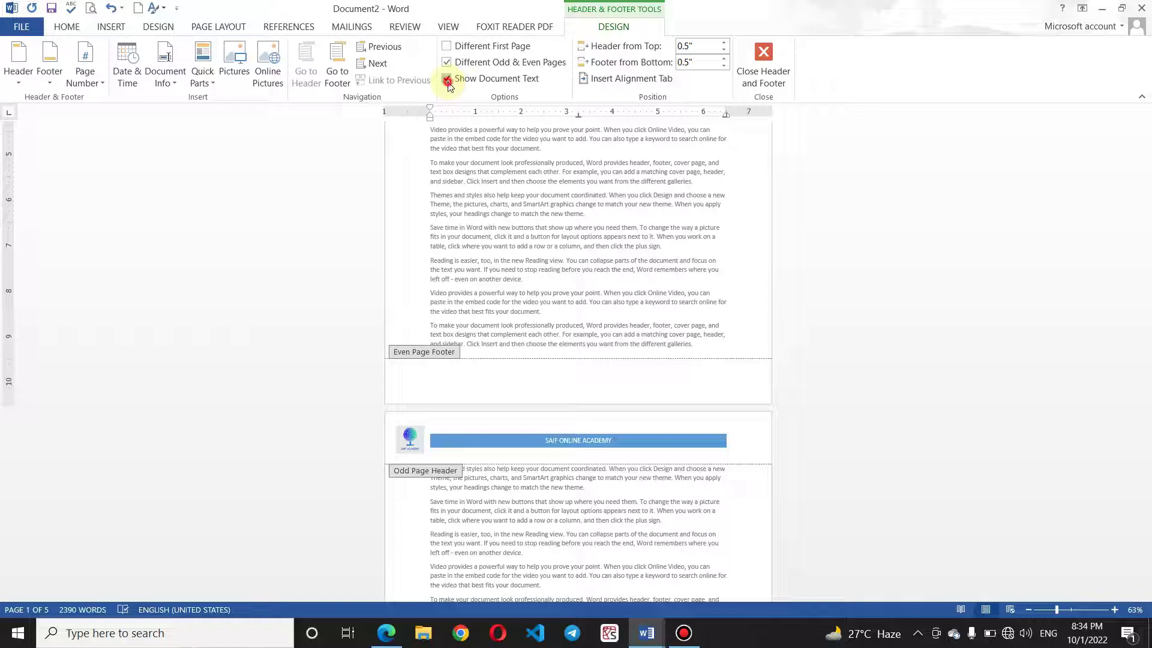
{"action": "left_click", "coordinate": [448, 80]}
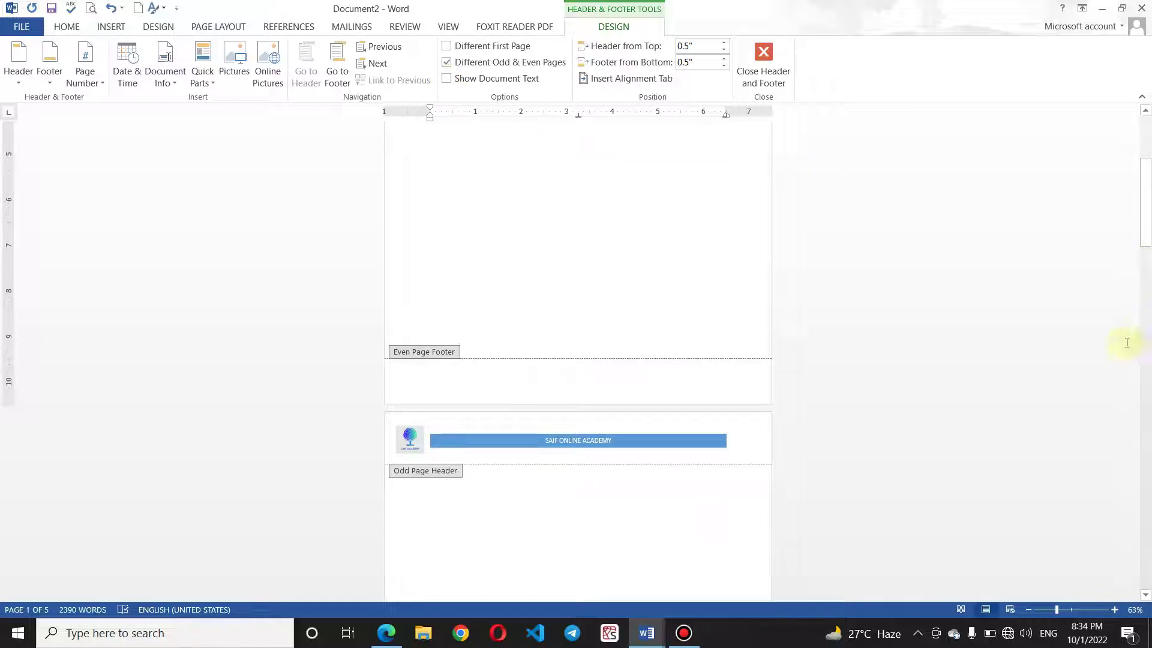
{"action": "mouse_move", "coordinate": [1146, 206]}
{"action": "left_mouse_down"}
{"action": "mouse_move", "coordinate": [1147, 285]}
{"action": "mouse_move", "coordinate": [1147, 274]}
{"action": "left_mouse_up"}
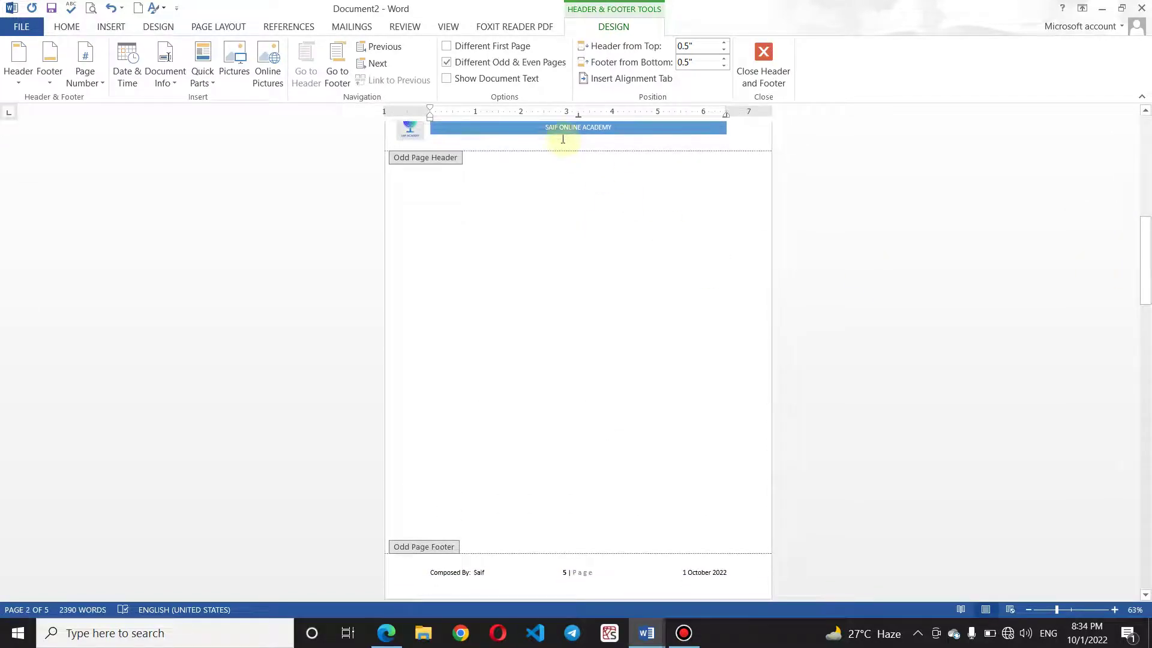
{"action": "left_click", "coordinate": [448, 79]}
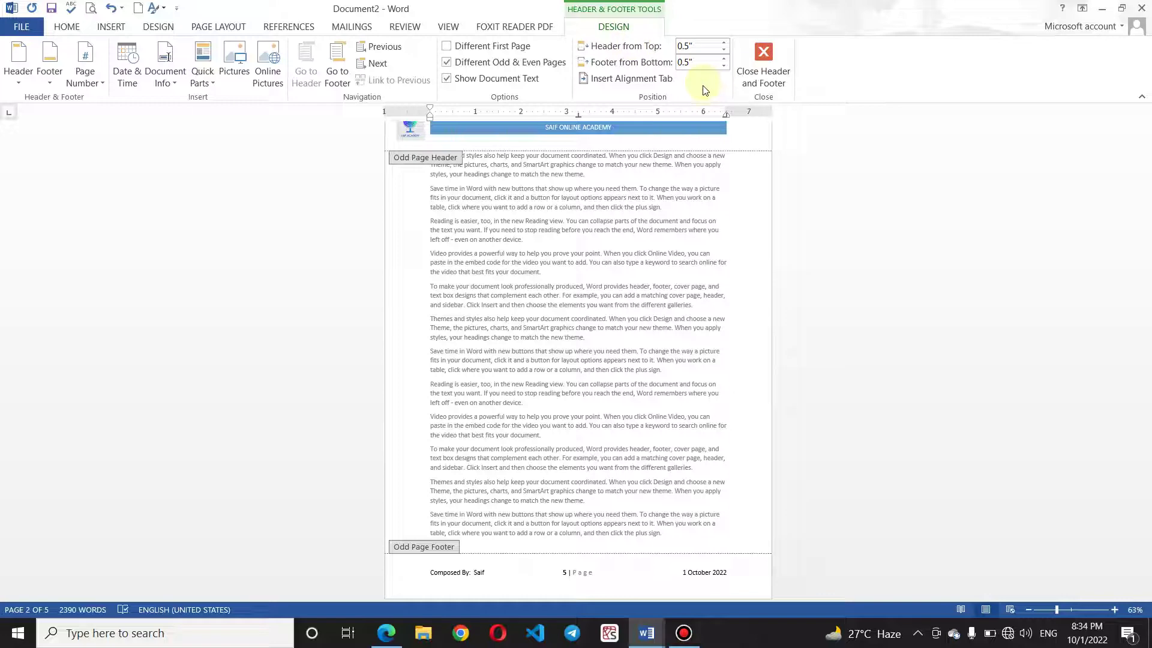
{"action": "left_click_drag", "start_coordinate": [1146, 219], "coordinate": [1146, 207]}
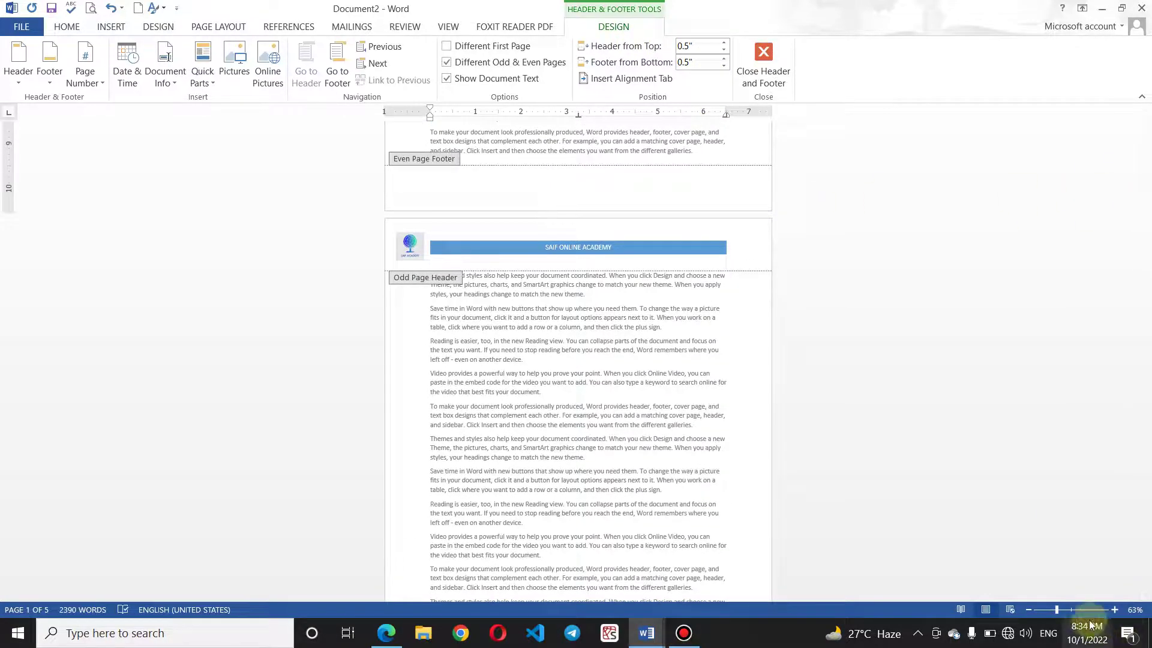
{"action": "left_click", "coordinate": [1063, 609]}
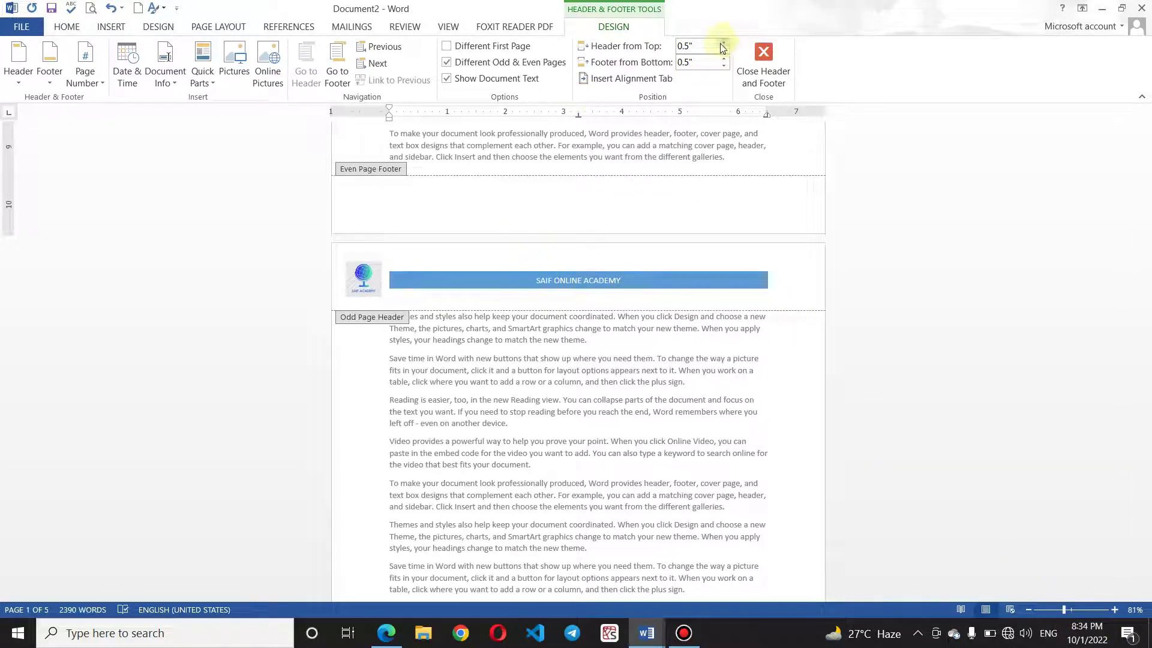
Turn off Different Odd & Even Pages and set Header from Top back to 0.5"
{"action": "left_click", "coordinate": [450, 62]}
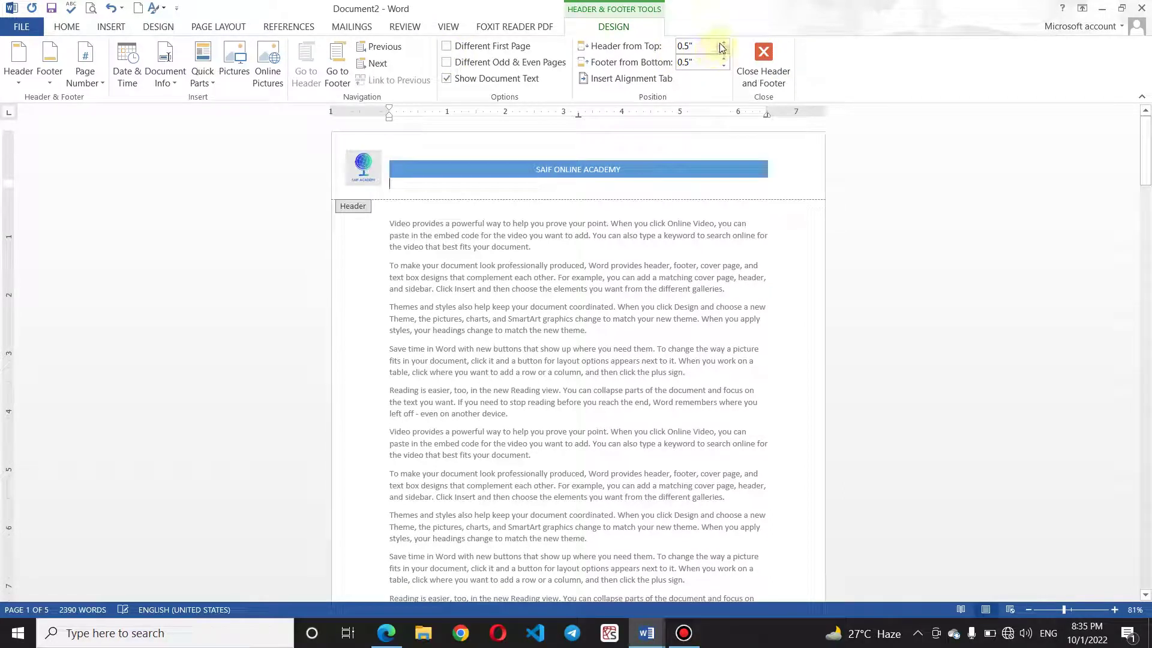
{"action": "left_click", "coordinate": [723, 42]}
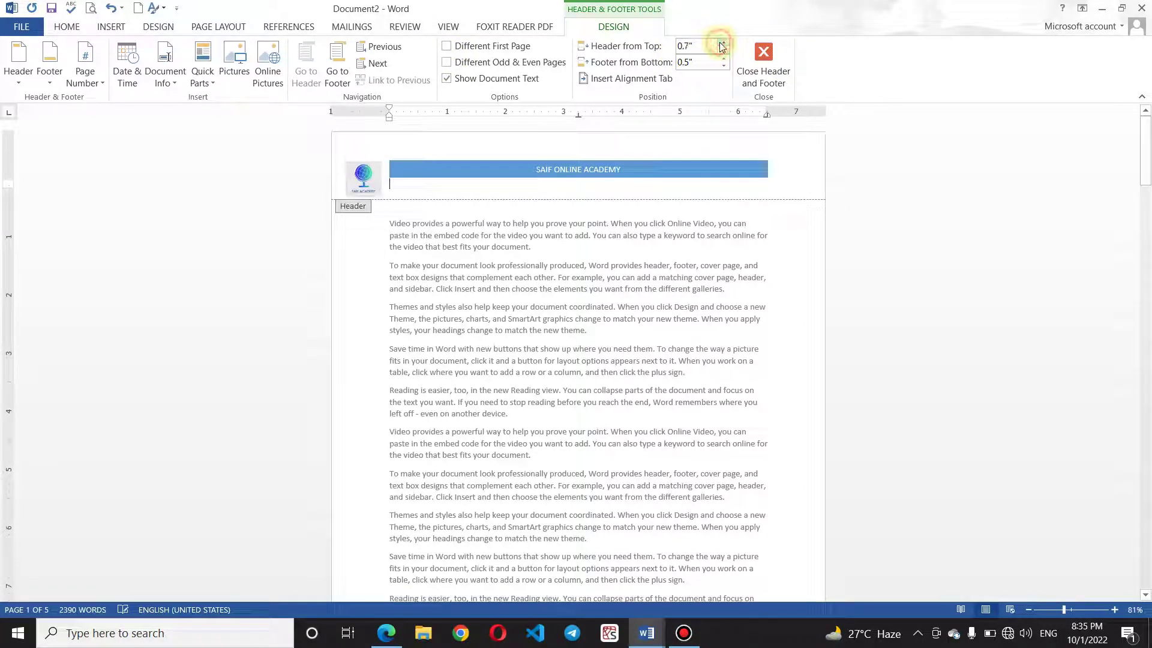
{"action": "left_click", "coordinate": [723, 43]}
{"action": "left_click", "coordinate": [723, 43]}
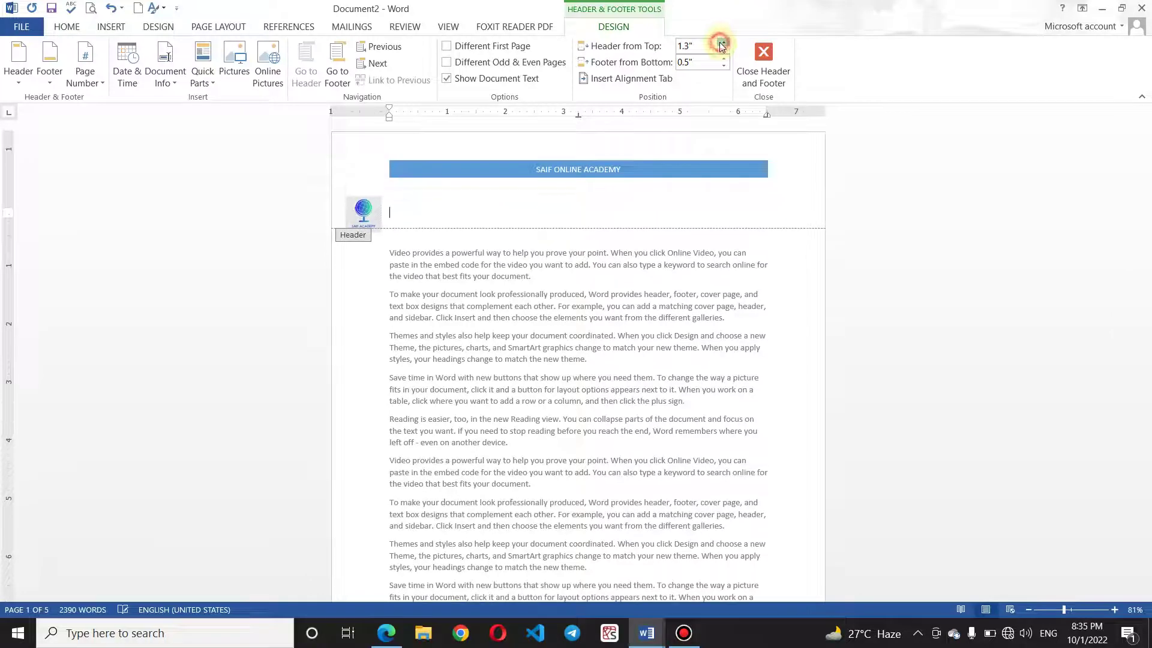
{"action": "left_click", "coordinate": [723, 42]}
{"action": "left_click", "coordinate": [725, 52]}
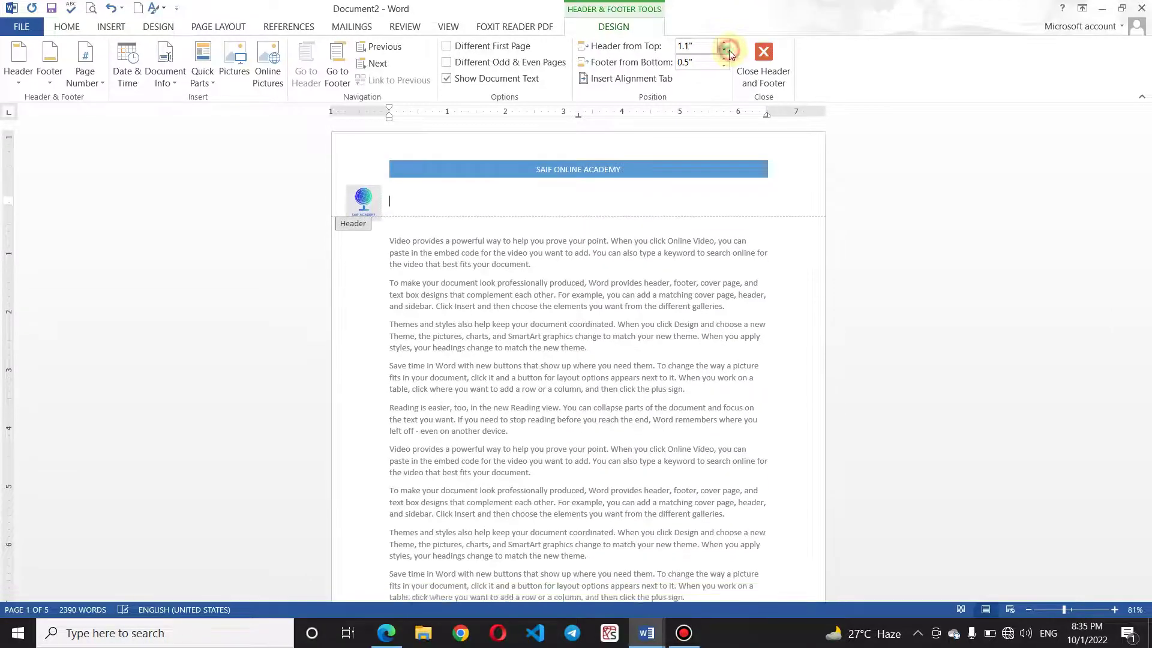
{"action": "left_click", "coordinate": [724, 52]}
{"action": "left_click", "coordinate": [724, 51]}
{"action": "left_click", "coordinate": [724, 52]}
{"action": "left_click", "coordinate": [725, 52]}
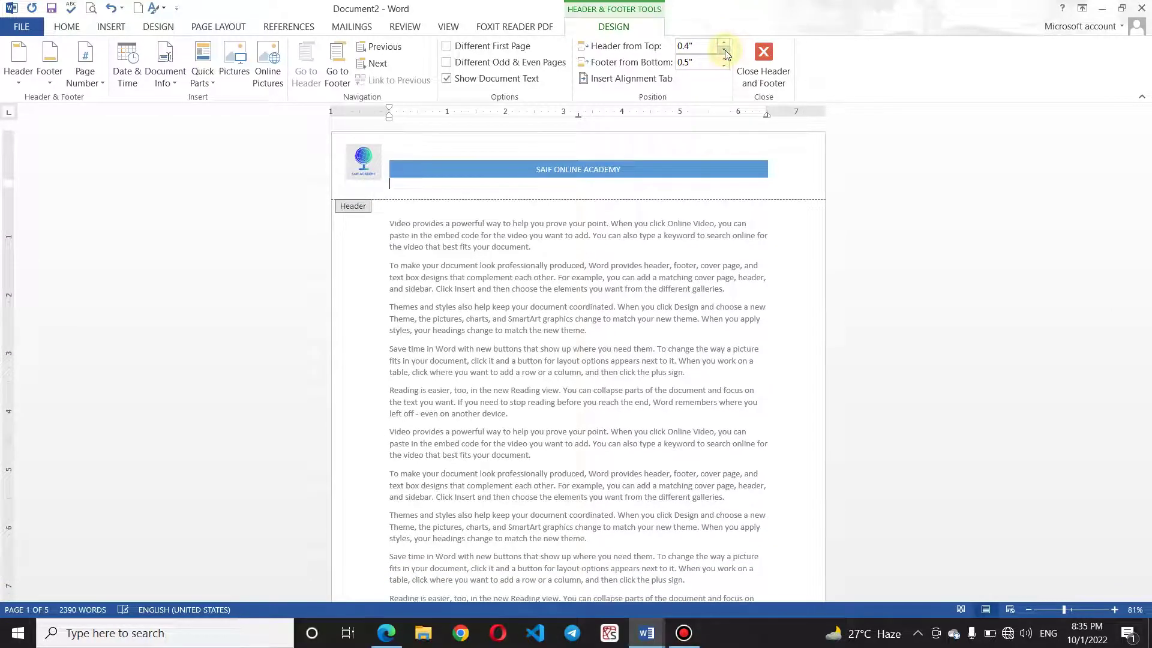
{"action": "left_click", "coordinate": [725, 42]}
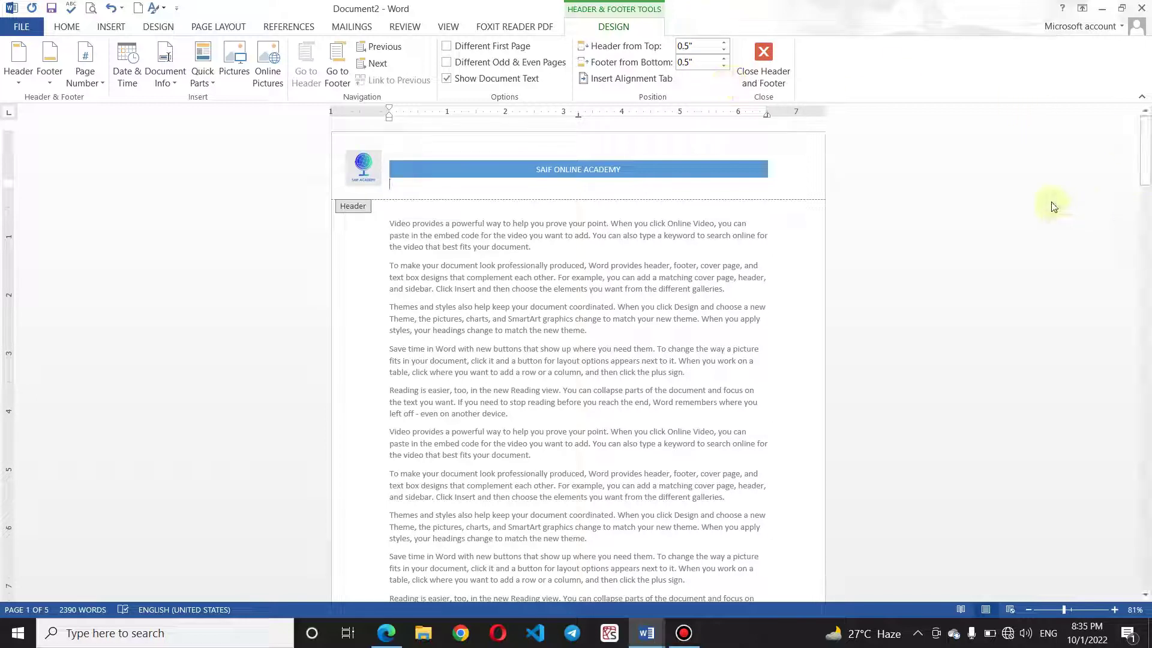
Set Footer from Bottom to 0.2" and return to the body text
{"action": "left_click", "coordinate": [329, 71]}
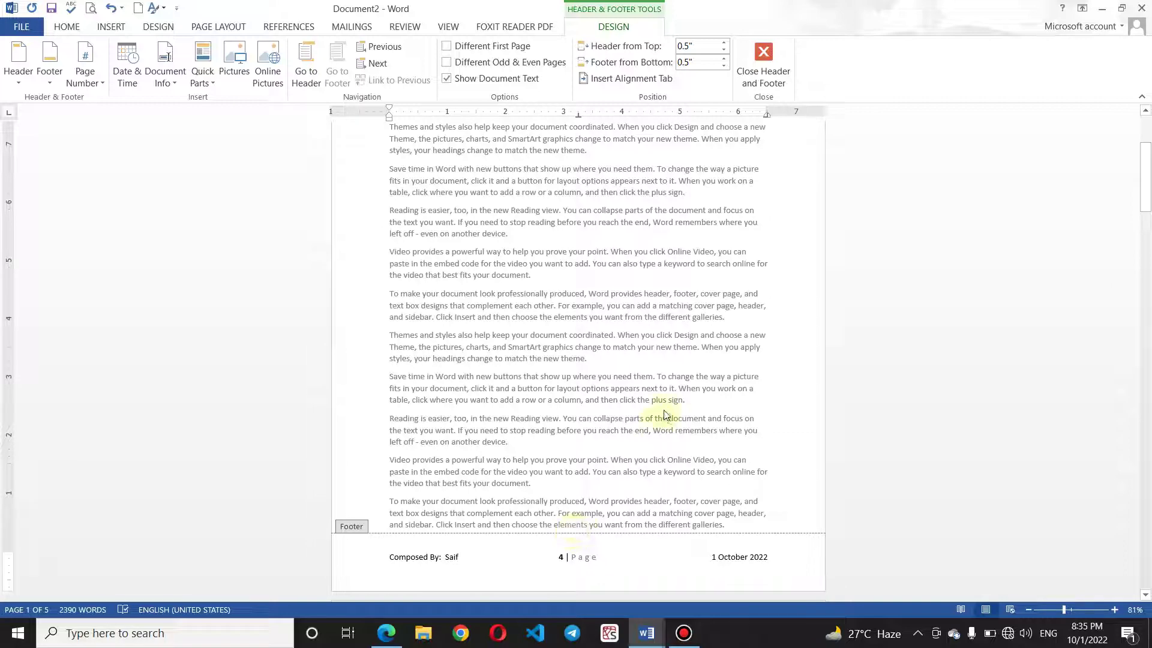
{"action": "left_click", "coordinate": [724, 66]}
{"action": "left_click", "coordinate": [723, 67]}
{"action": "left_click", "coordinate": [724, 67]}
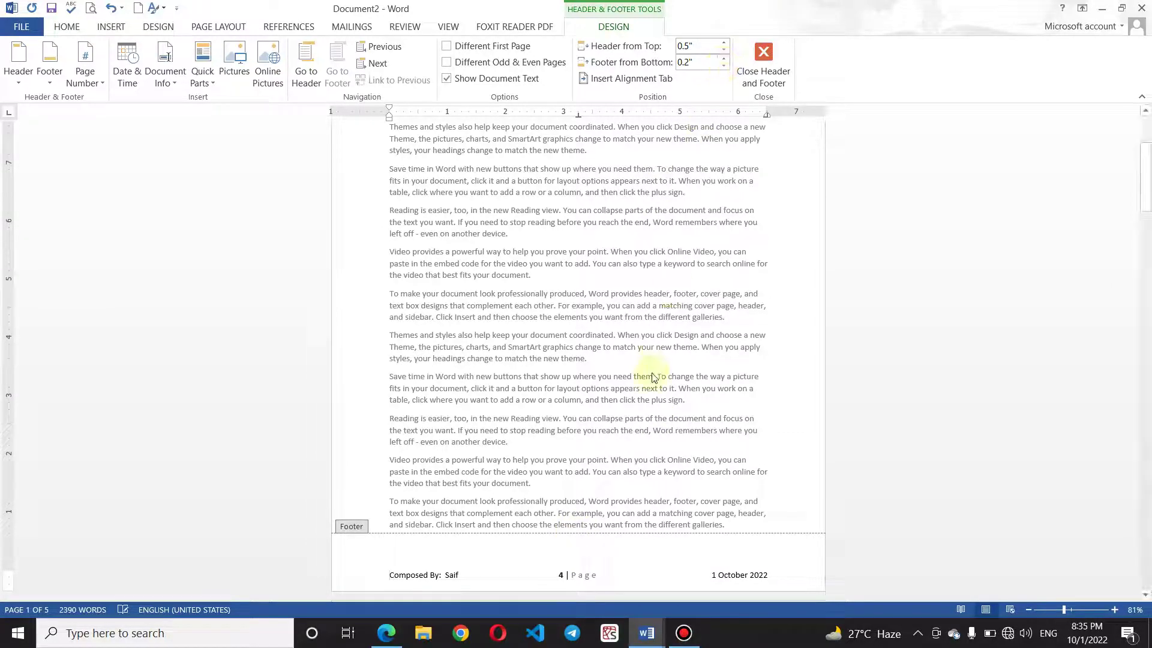
{"action": "double_click", "coordinate": [697, 491]}
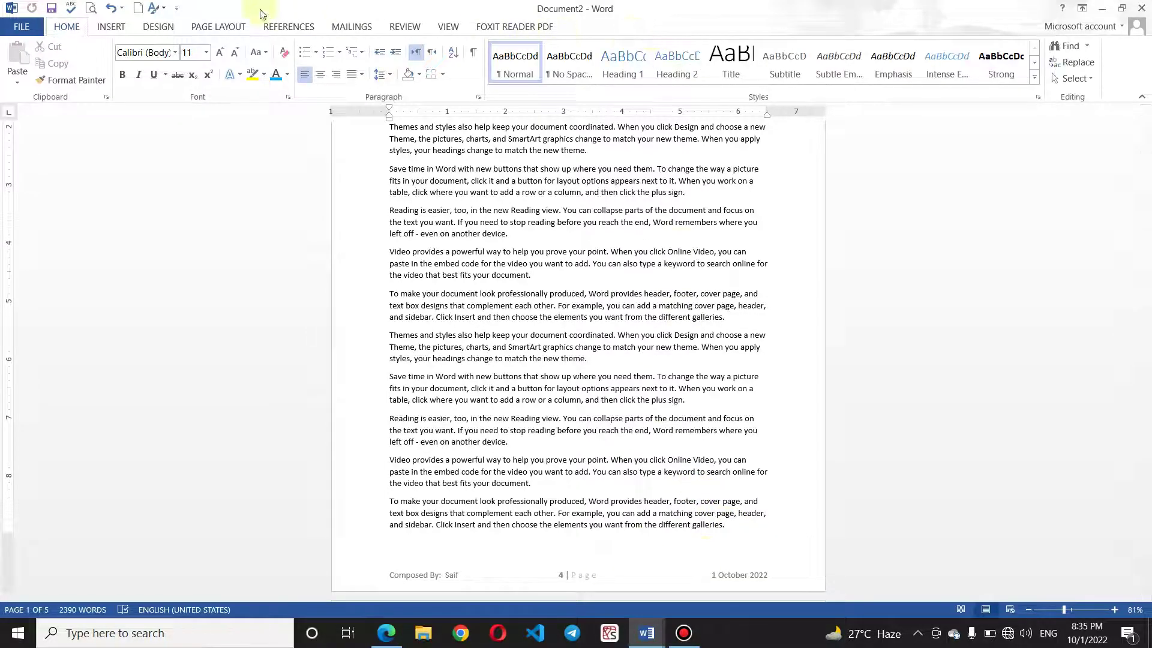
Reopen the footer and set Footer from Bottom back to 0.5"
{"action": "left_click", "coordinate": [543, 562]}
{"action": "double_click", "coordinate": [543, 561]}
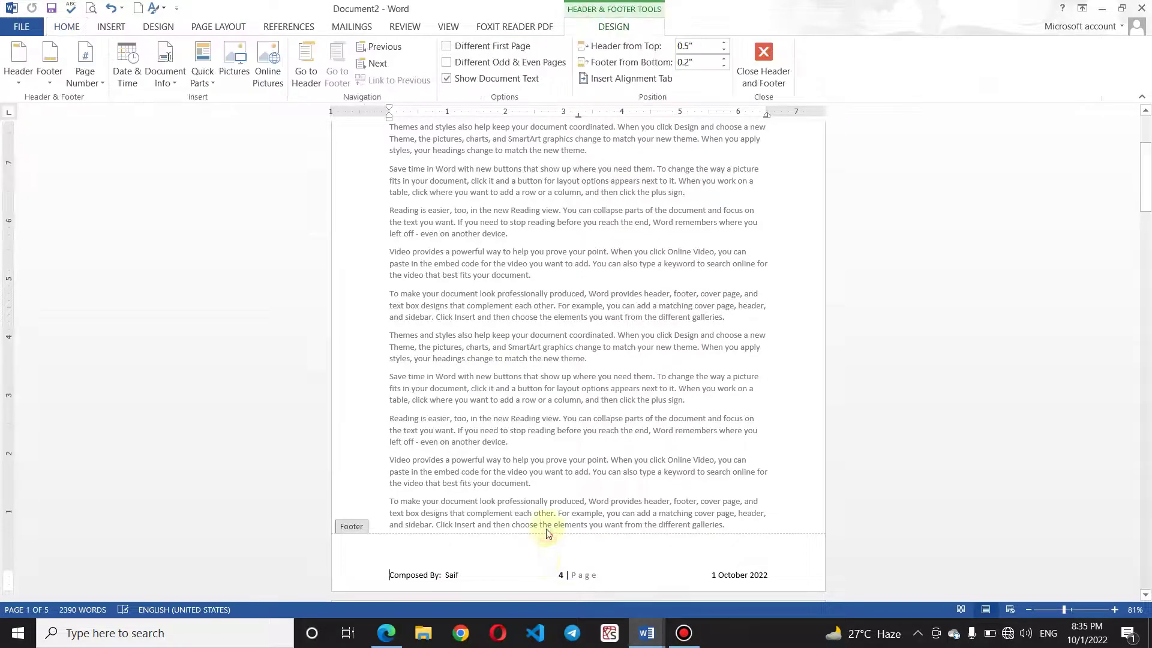
{"action": "left_click", "coordinate": [724, 59]}
{"action": "left_click", "coordinate": [725, 59]}
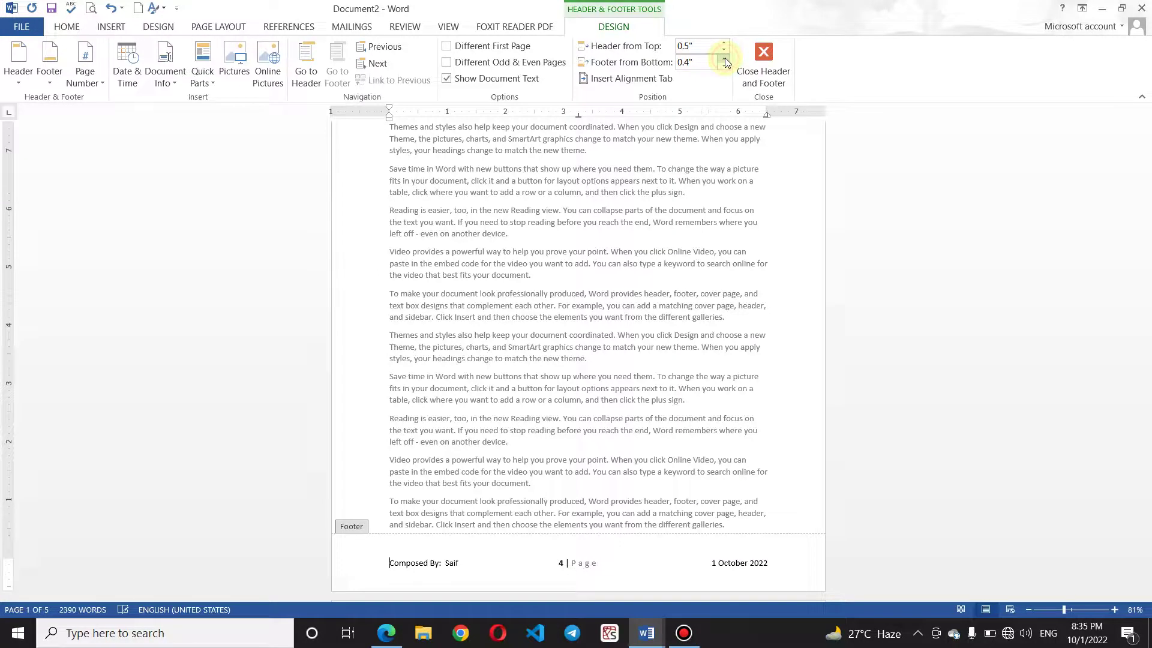
Insert a dotted-leader alignment tab into the footer, then undo it
{"action": "left_click", "coordinate": [623, 85]}
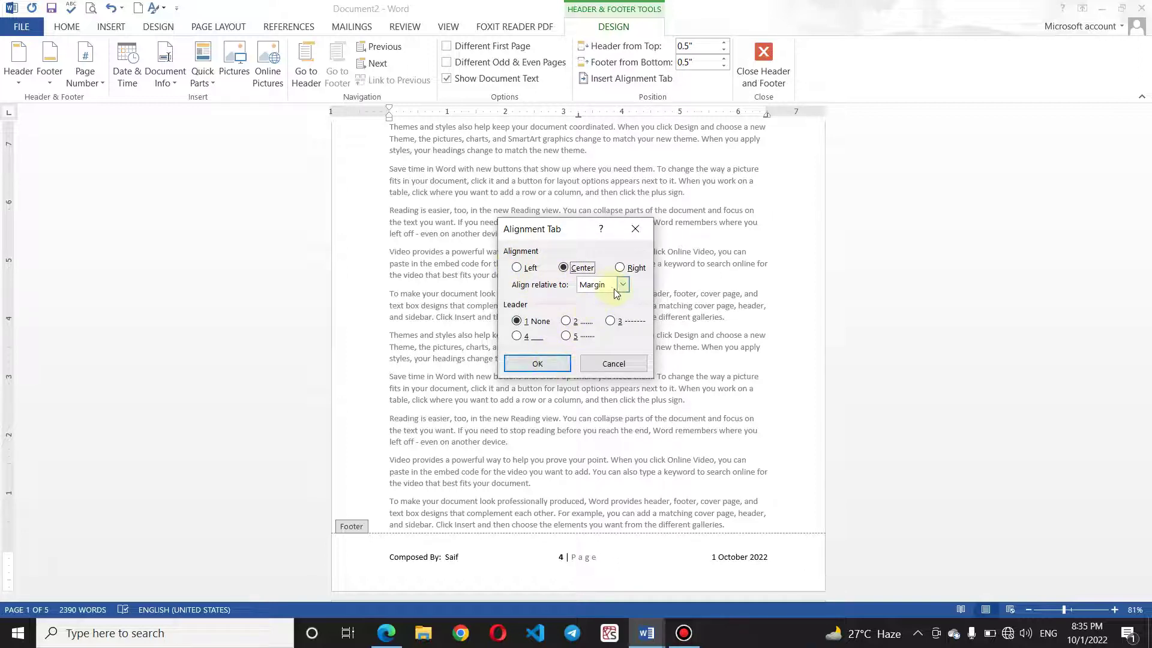
{"action": "left_click", "coordinate": [566, 321]}
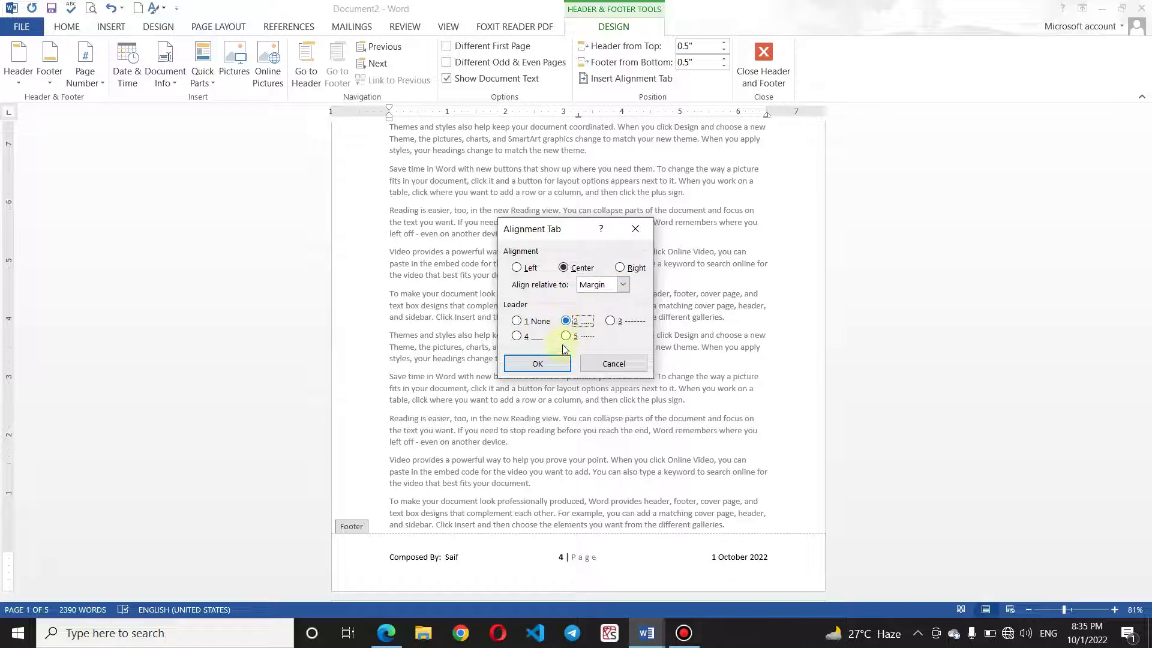
{"action": "left_click", "coordinate": [532, 364]}
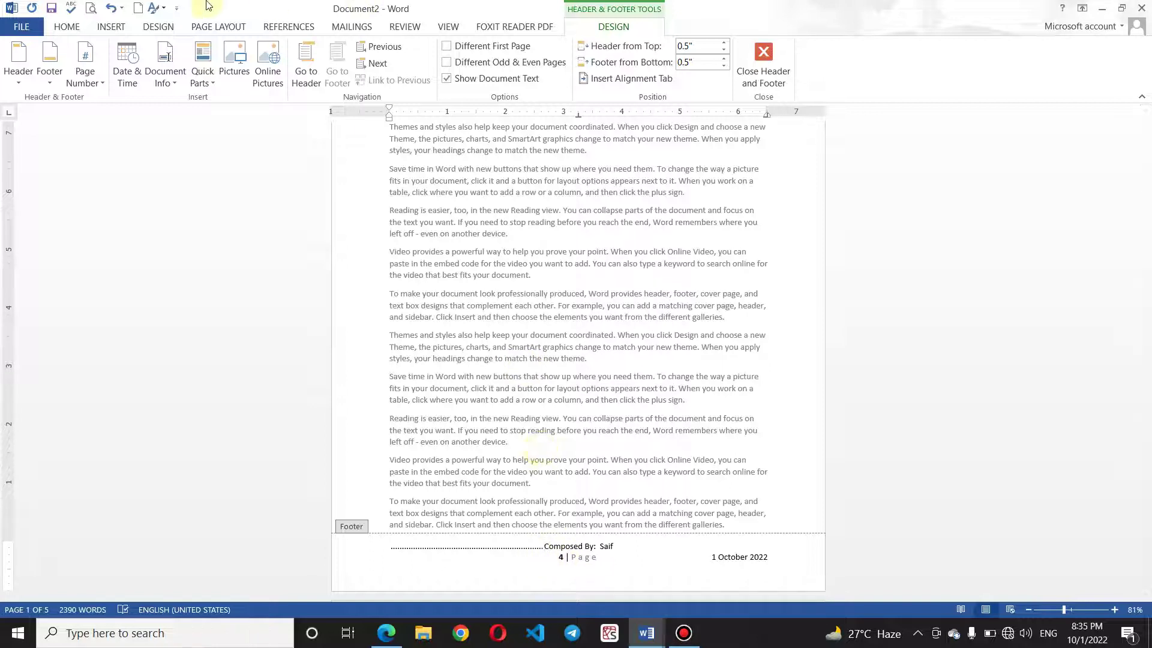
{"action": "left_click", "coordinate": [111, 8]}
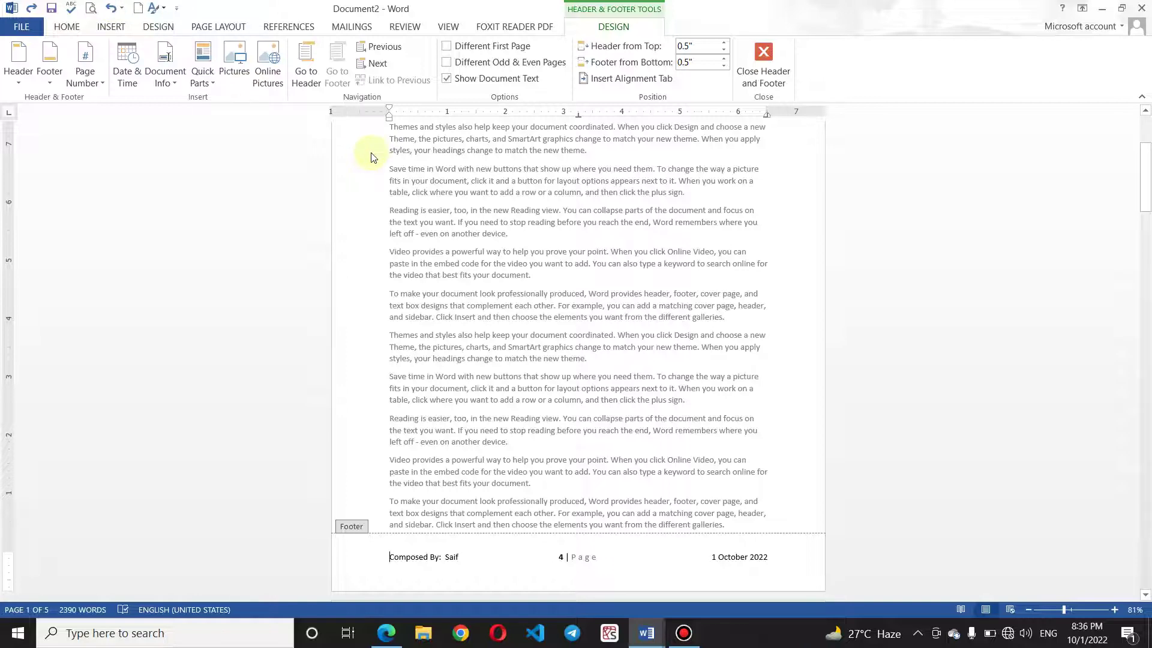
Close footer editing, reopen it, return to the body, and reopen it again
{"action": "left_click", "coordinate": [762, 81]}
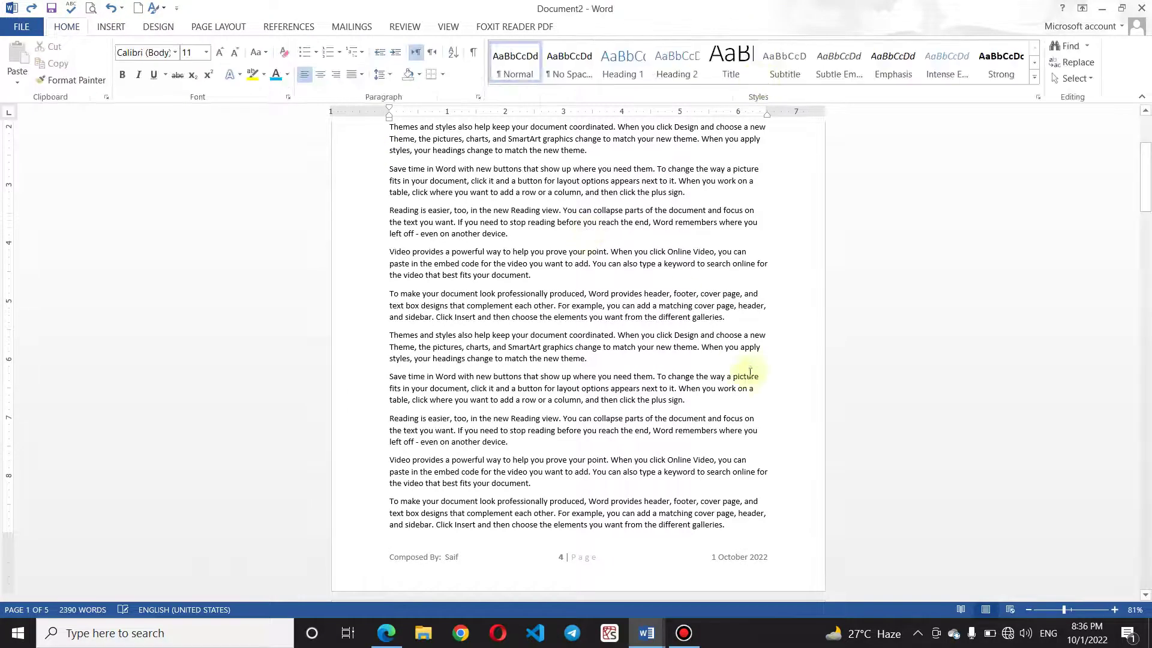
{"action": "double_click", "coordinate": [630, 577]}
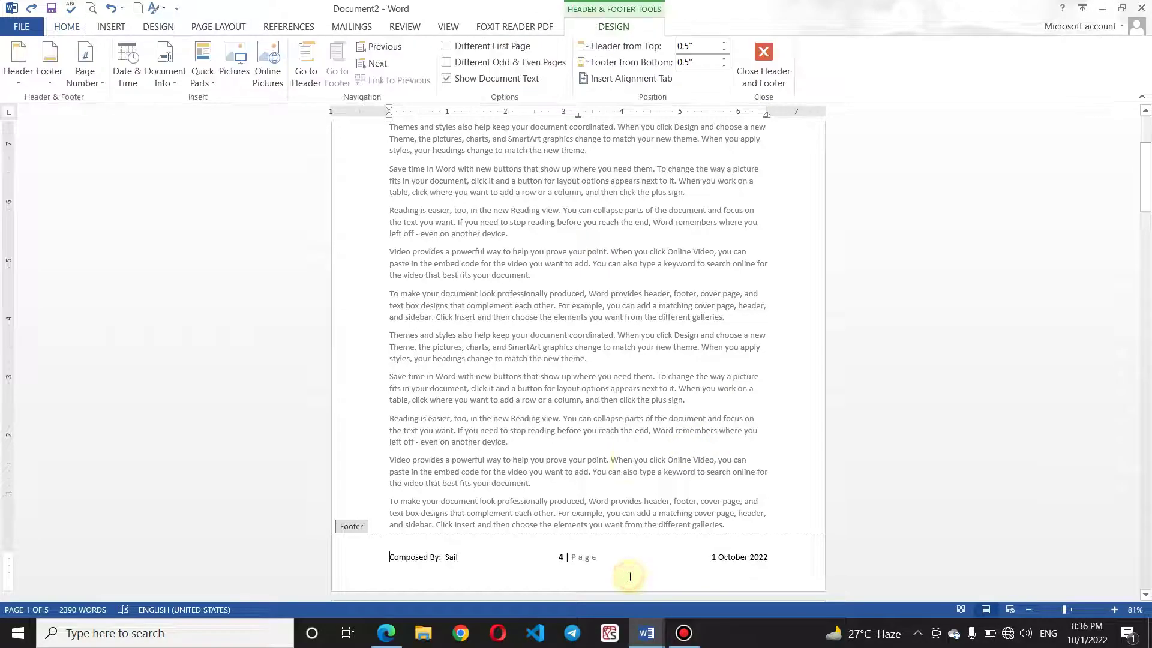
{"action": "left_click", "coordinate": [624, 418]}
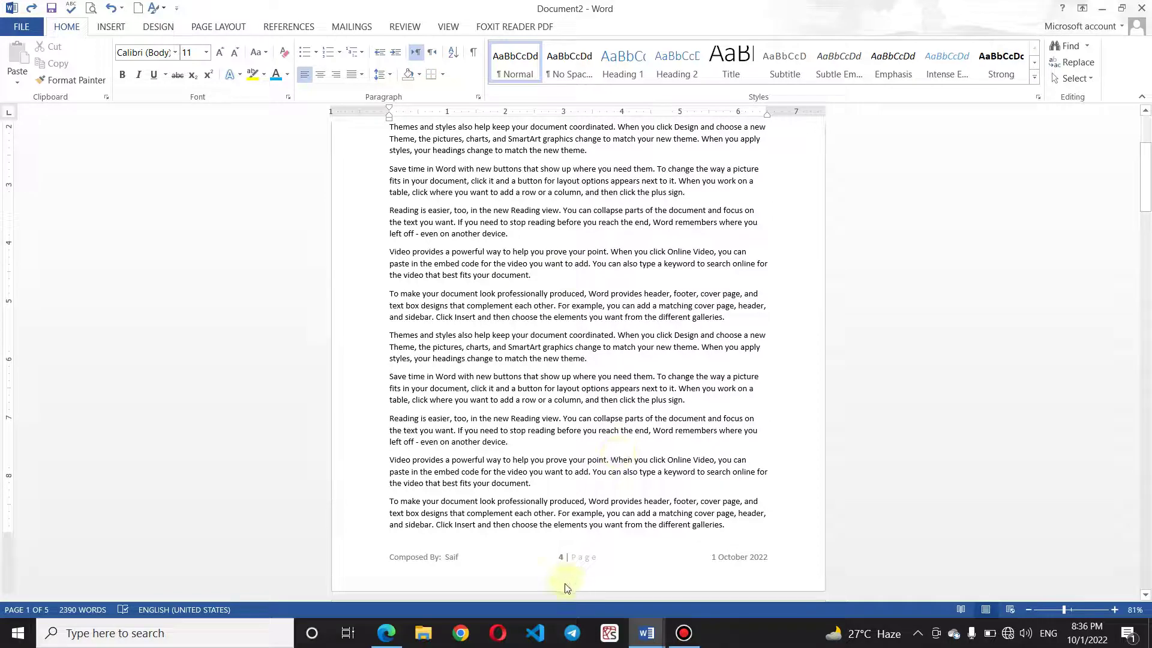
{"action": "double_click", "coordinate": [567, 568]}
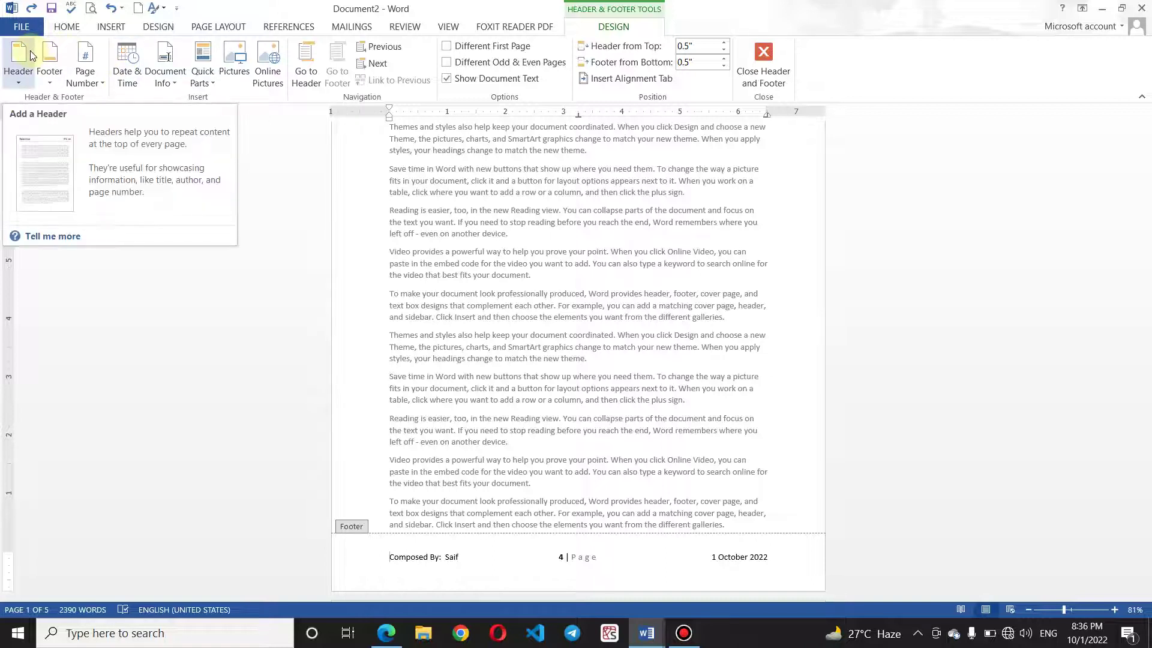
Browse the built-in header designs without choosing one, then create a new blank document
{"action": "left_click", "coordinate": [18, 77]}
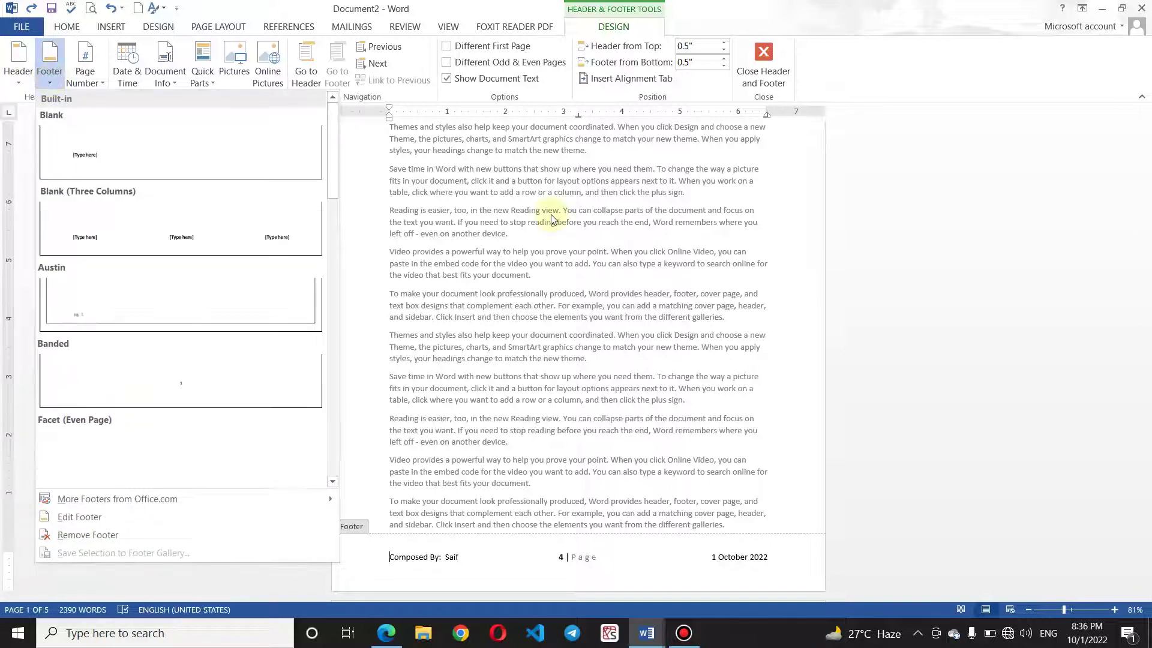
{"action": "left_click", "coordinate": [580, 294]}
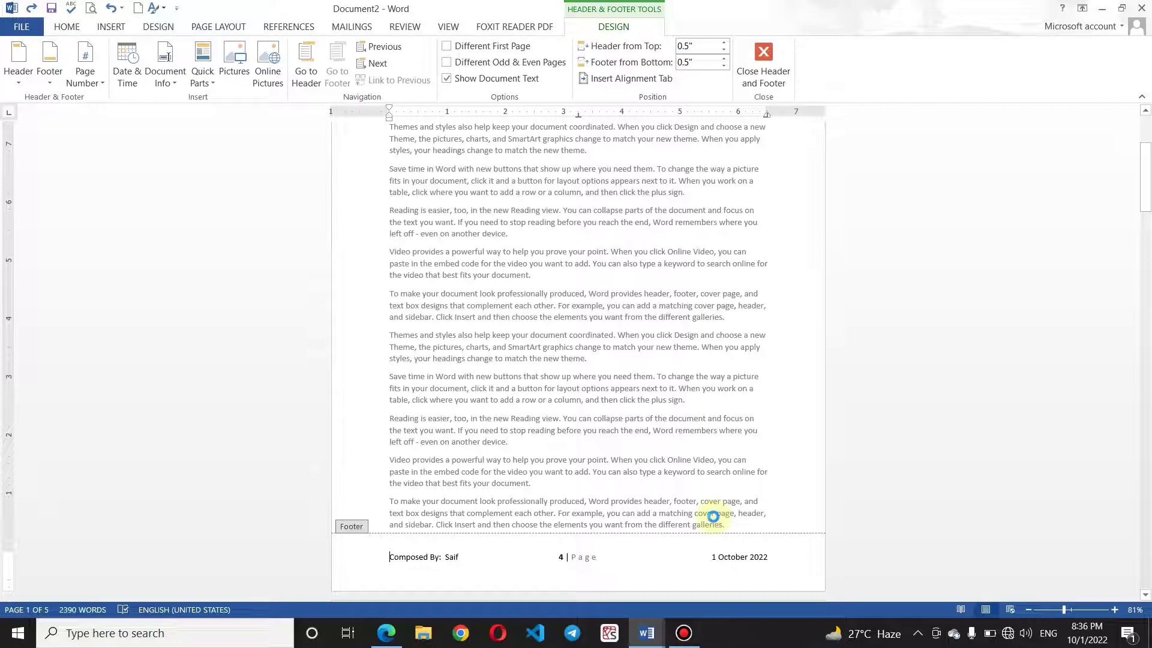
{"action": "key", "text": "ctrl+n"}
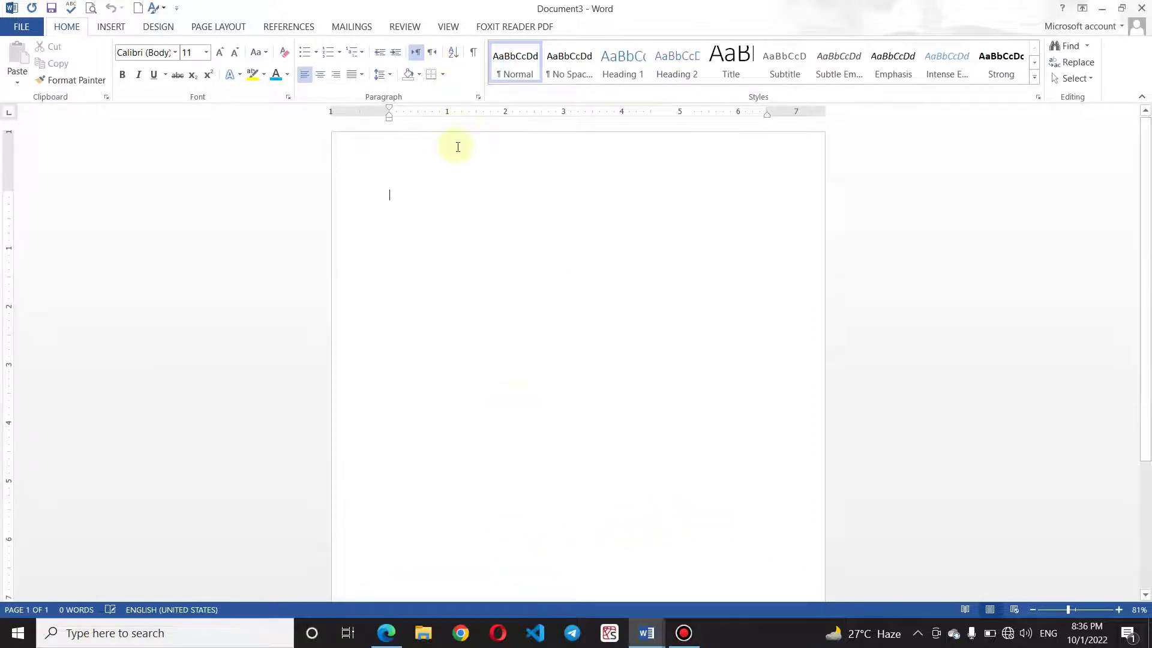
In the new document's header, select 'Saif Online Academy' and enlarge its font
{"action": "double_click", "coordinate": [457, 147]}
{"action": "type", "text": "Mus"}
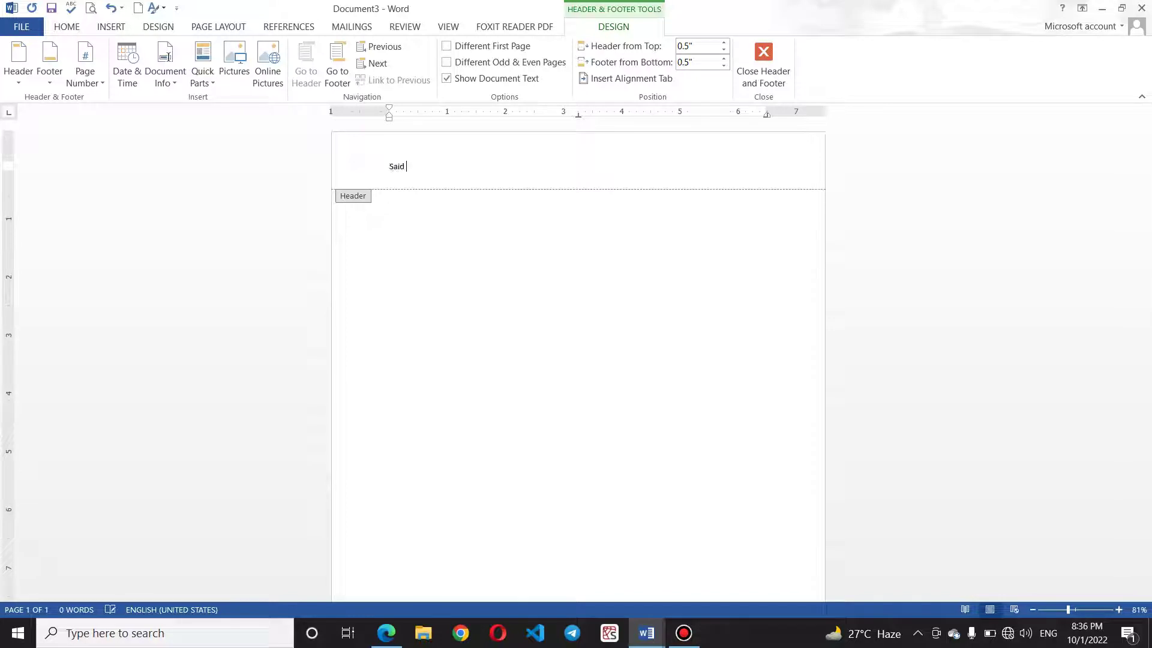
{"action": "type", "text": "line Academy"}
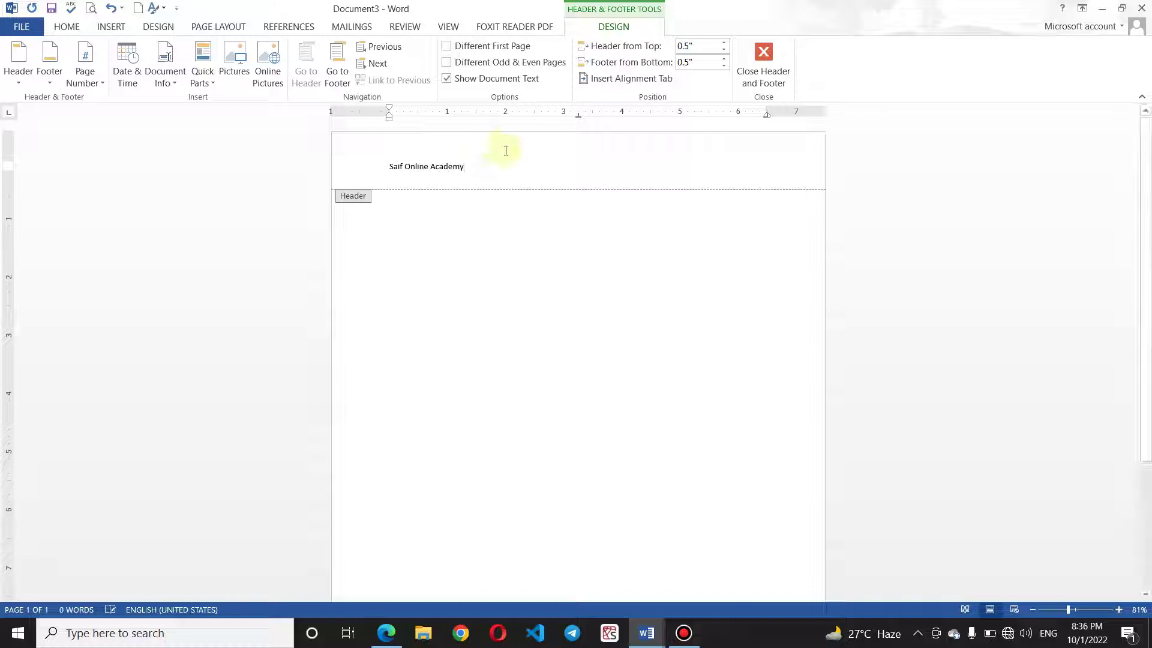
{"action": "left_click_drag", "start_coordinate": [490, 161], "coordinate": [381, 168]}
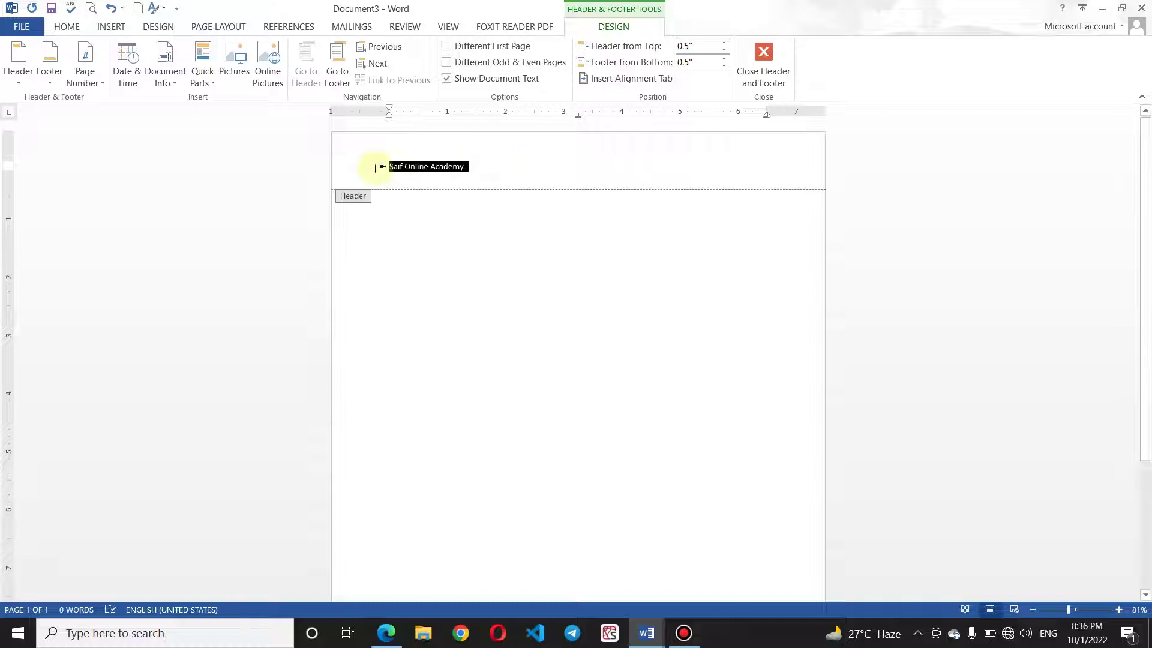
{"action": "left_click", "coordinate": [71, 26]}
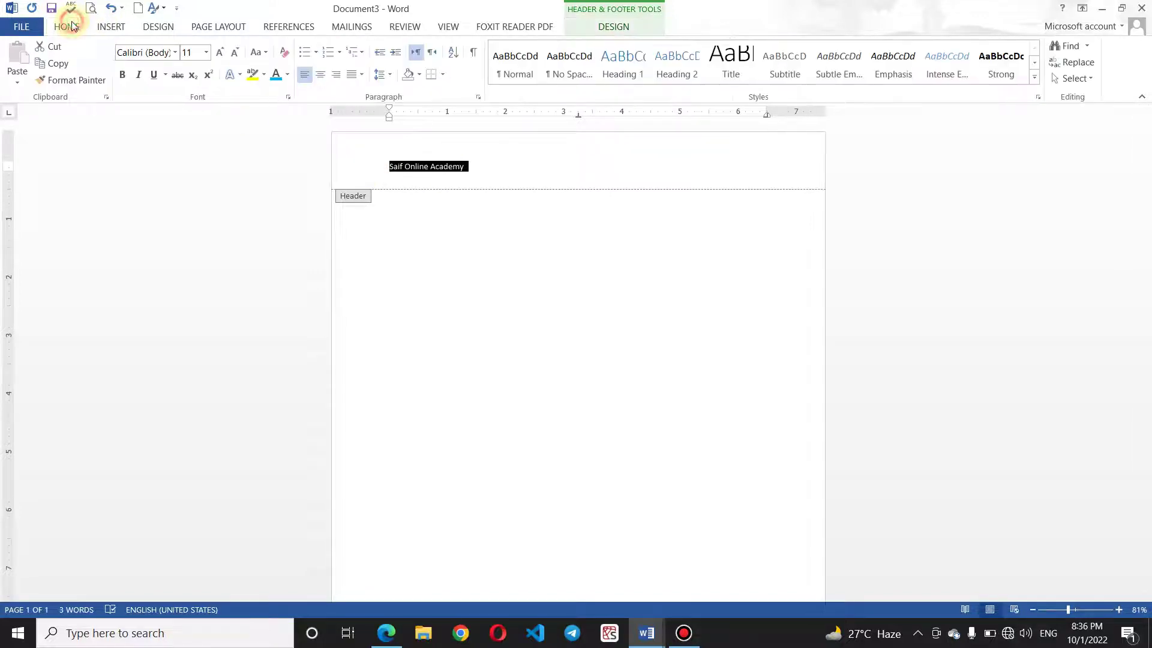
{"action": "left_click", "coordinate": [220, 54]}
{"action": "left_click", "coordinate": [220, 54]}
{"action": "left_click", "coordinate": [220, 54]}
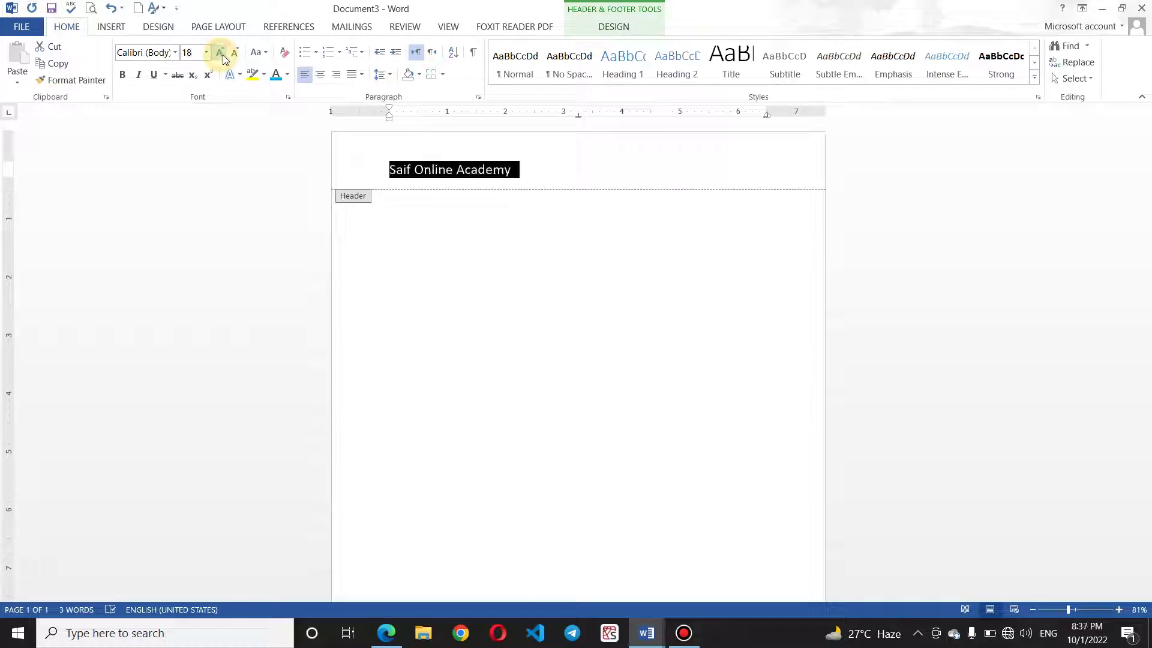
{"action": "left_click", "coordinate": [319, 75]}
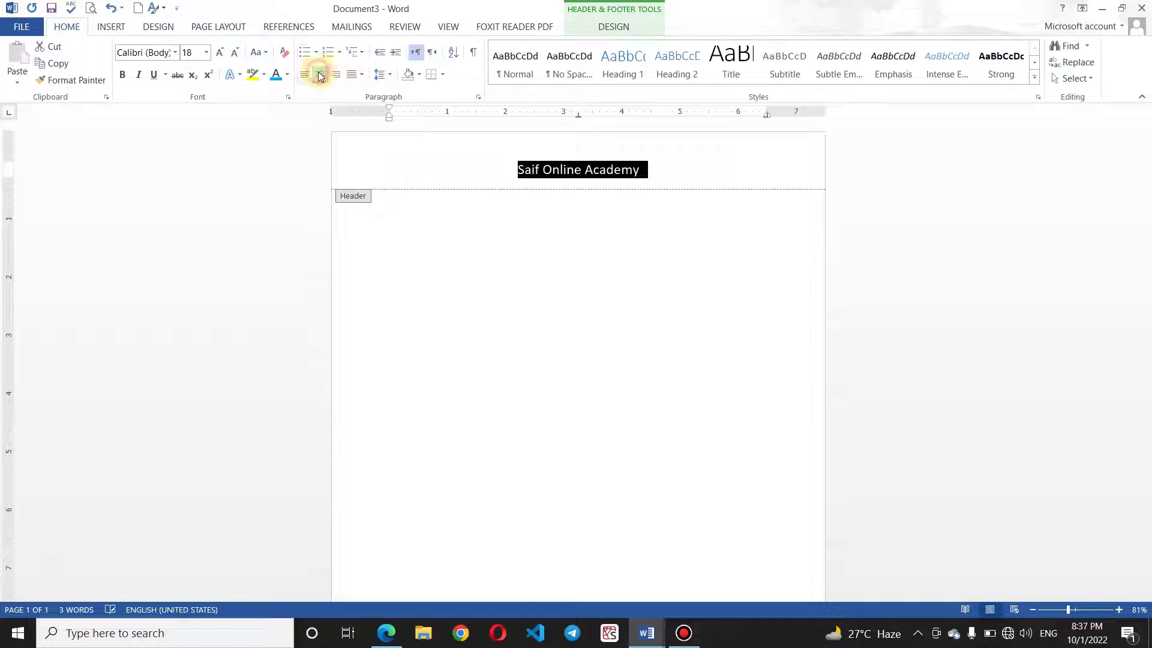
Bold, enlarge and underline the header title, then return to the body
{"action": "left_click", "coordinate": [122, 74]}
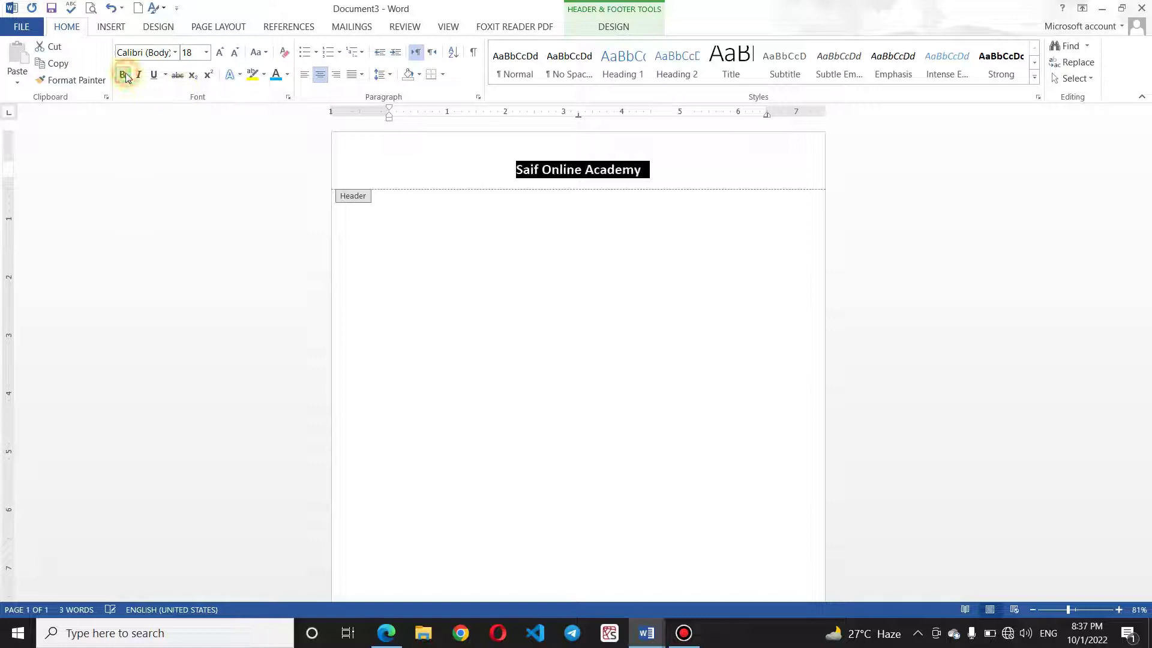
{"action": "left_click", "coordinate": [219, 52]}
{"action": "left_click", "coordinate": [219, 52]}
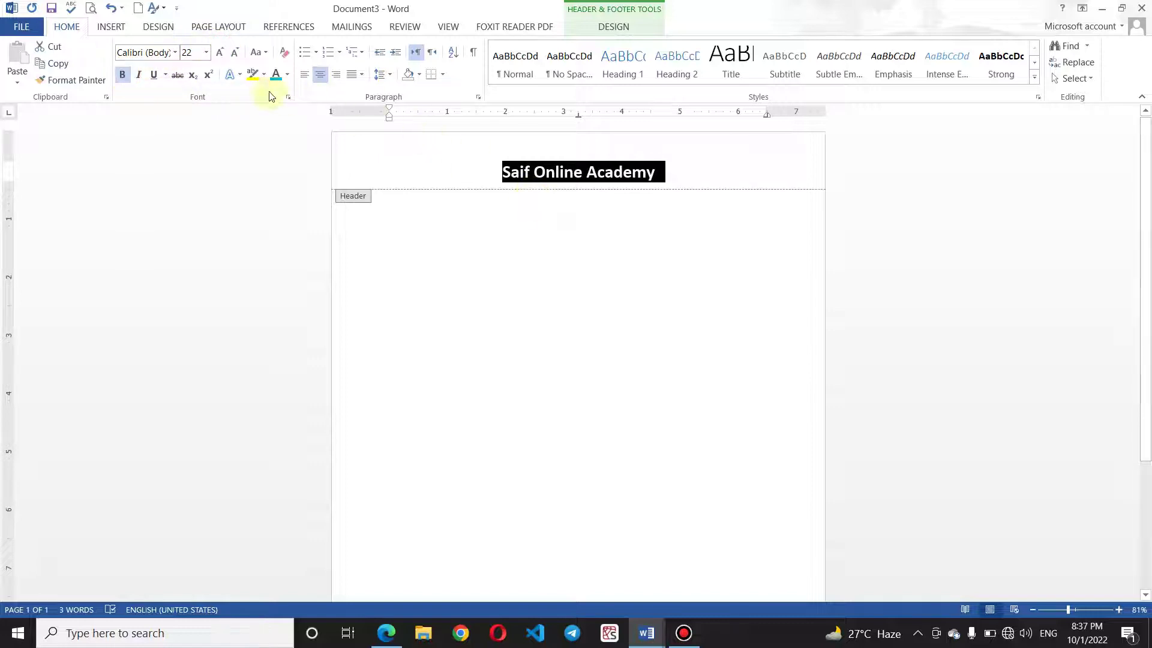
{"action": "left_click", "coordinate": [153, 75]}
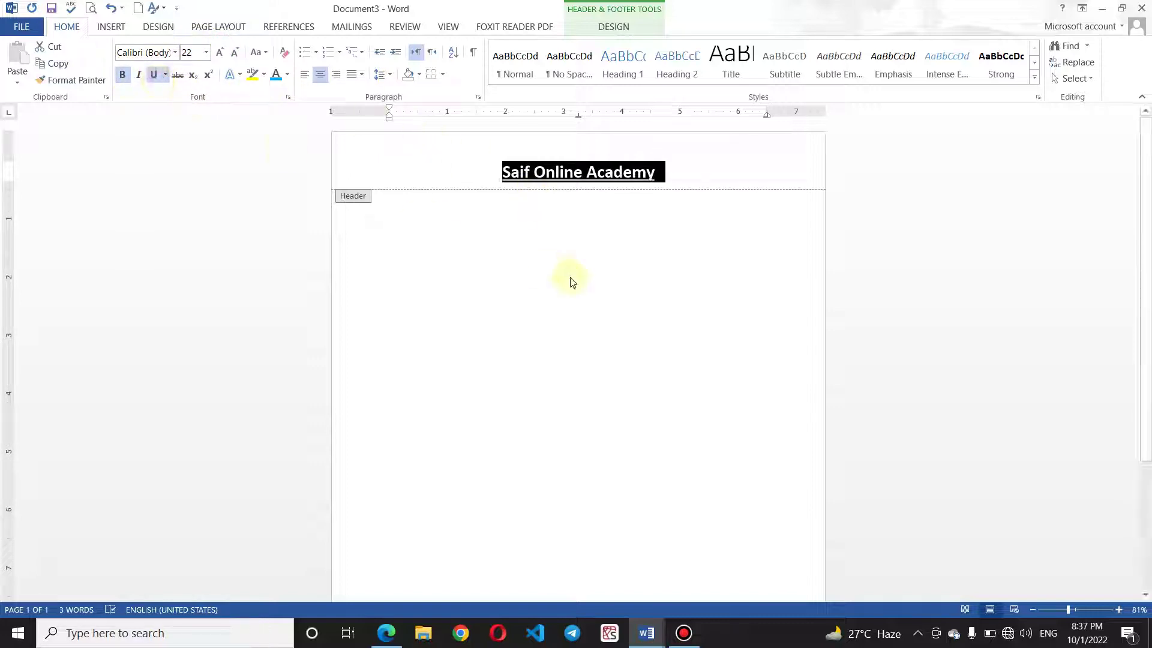
{"action": "double_click", "coordinate": [683, 246]}
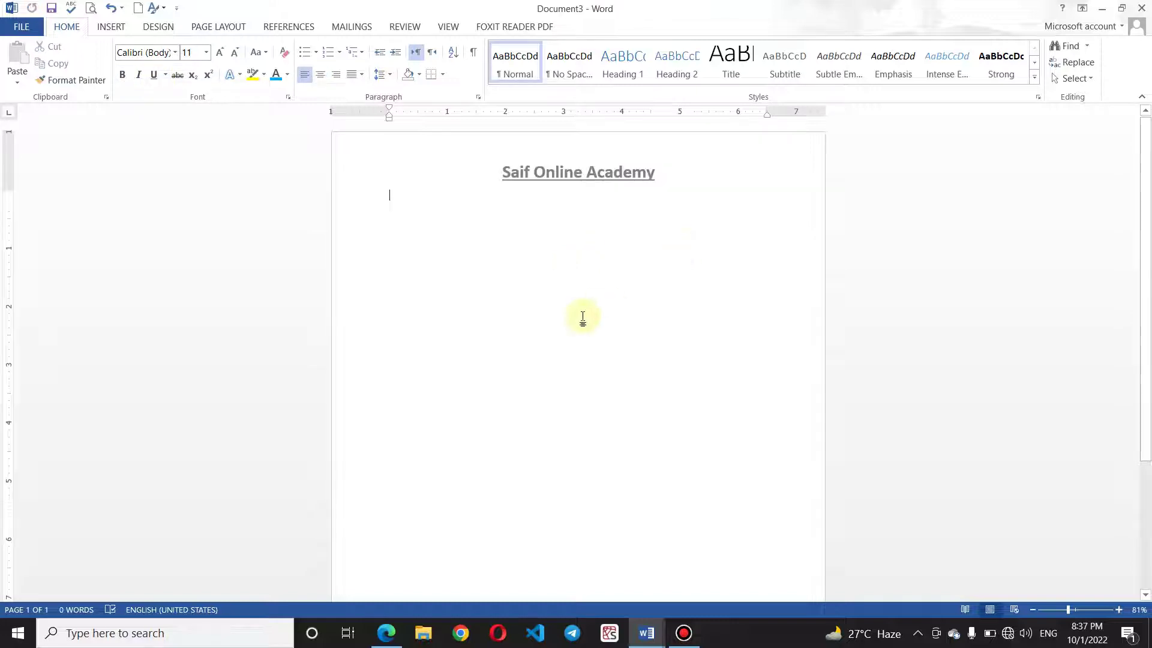
Add two page breaks to lengthen the document and reopen the header for editing
{"action": "key", "text": "ctrl+Return"}
{"action": "key", "text": "ctrl+Return"}
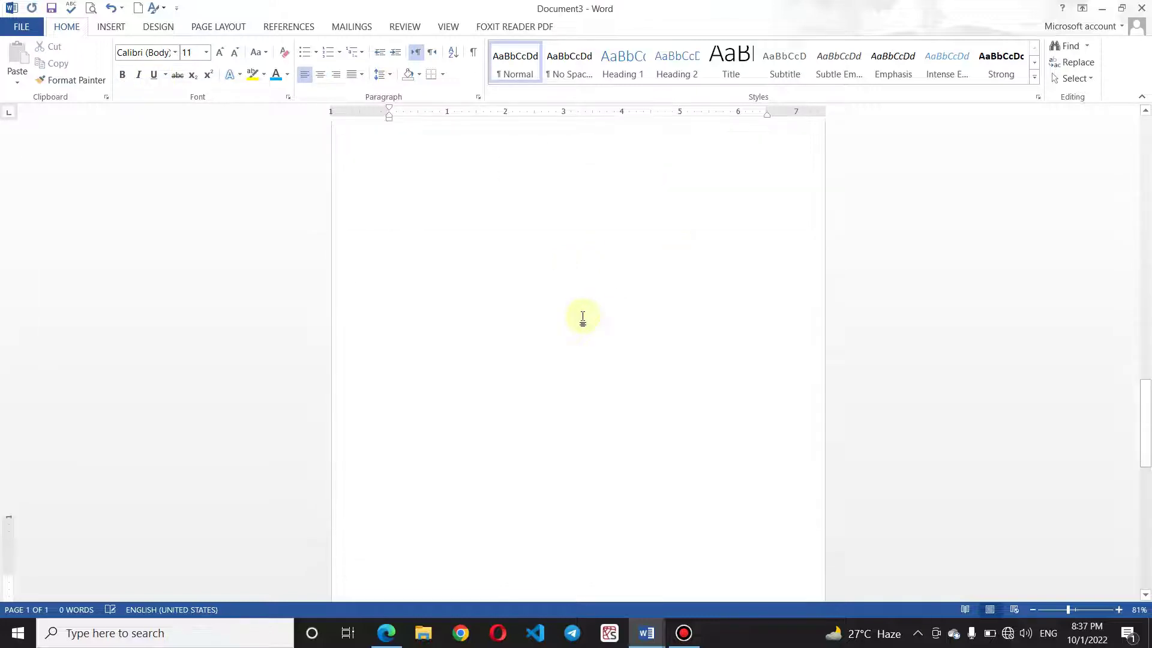
{"action": "key", "text": "ctrl+Return"}
{"action": "key", "text": "ctrl+Return"}
{"action": "key", "text": "ctrl+Return"}
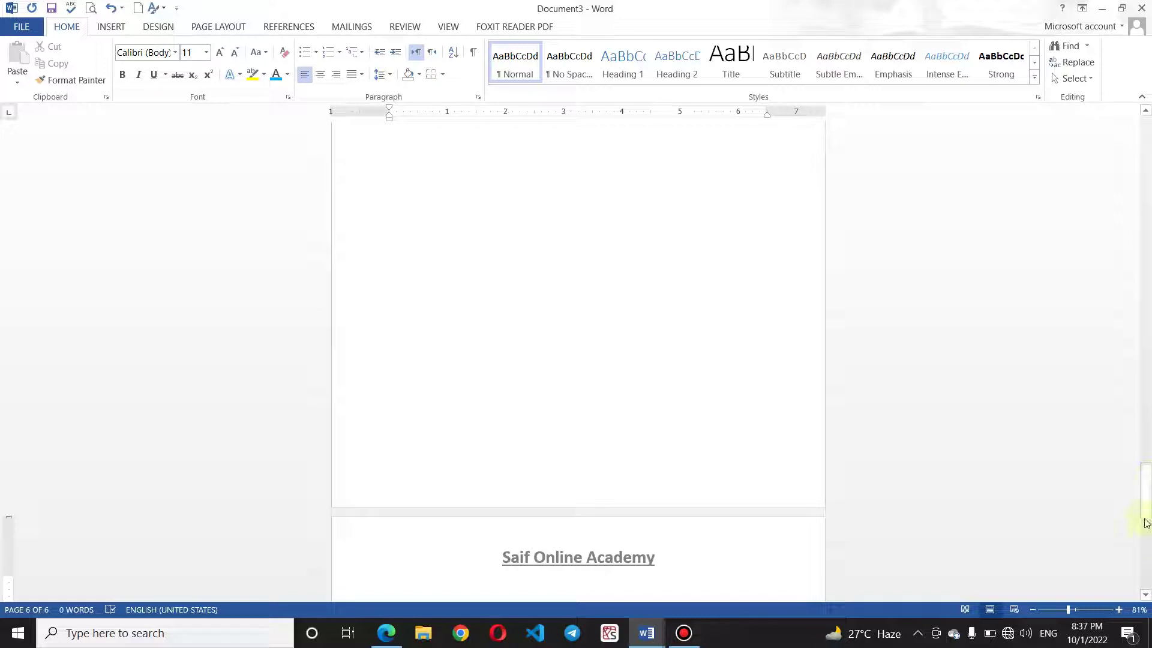
{"action": "left_click_drag", "start_coordinate": [1145, 517], "coordinate": [1144, 99]}
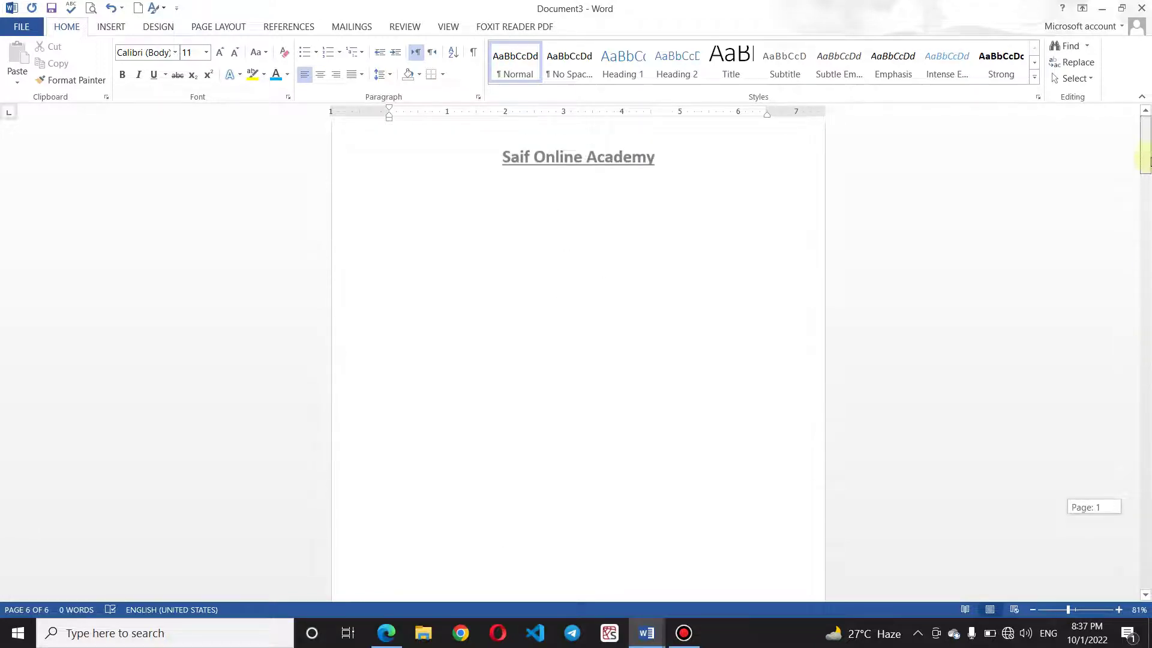
{"action": "double_click", "coordinate": [692, 189]}
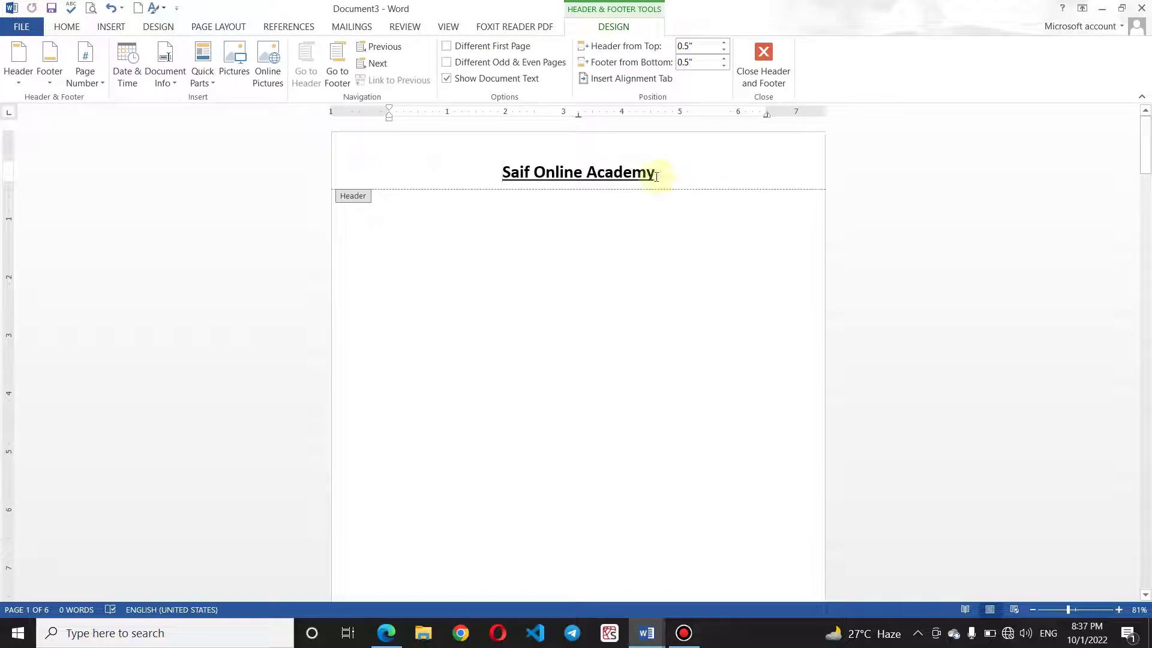
Insert an Accent Bar 1 page number after 'Saif Online Academy' and close the header
{"action": "left_click", "coordinate": [710, 168]}
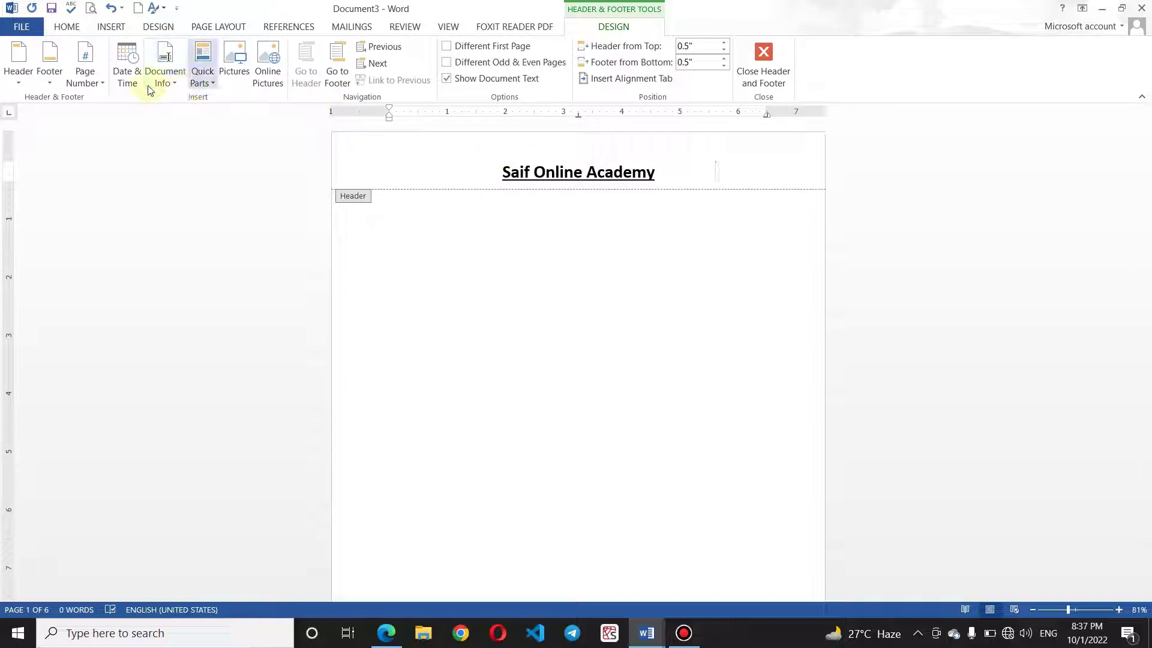
{"action": "left_click", "coordinate": [94, 82]}
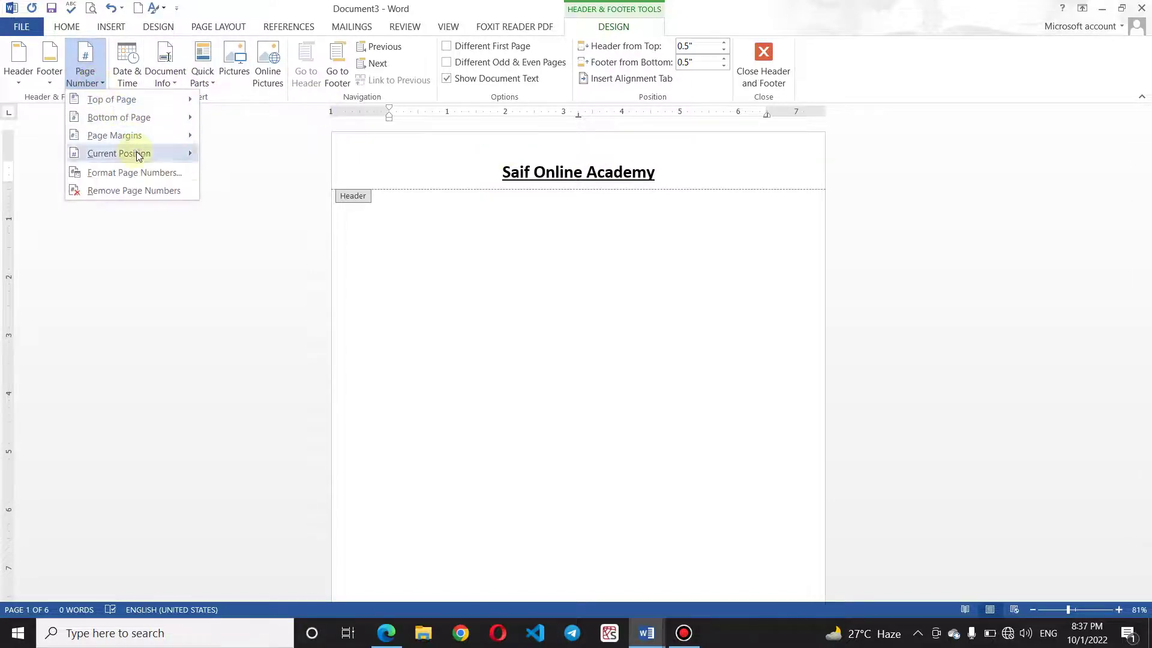
{"action": "mouse_move", "coordinate": [118, 153]}
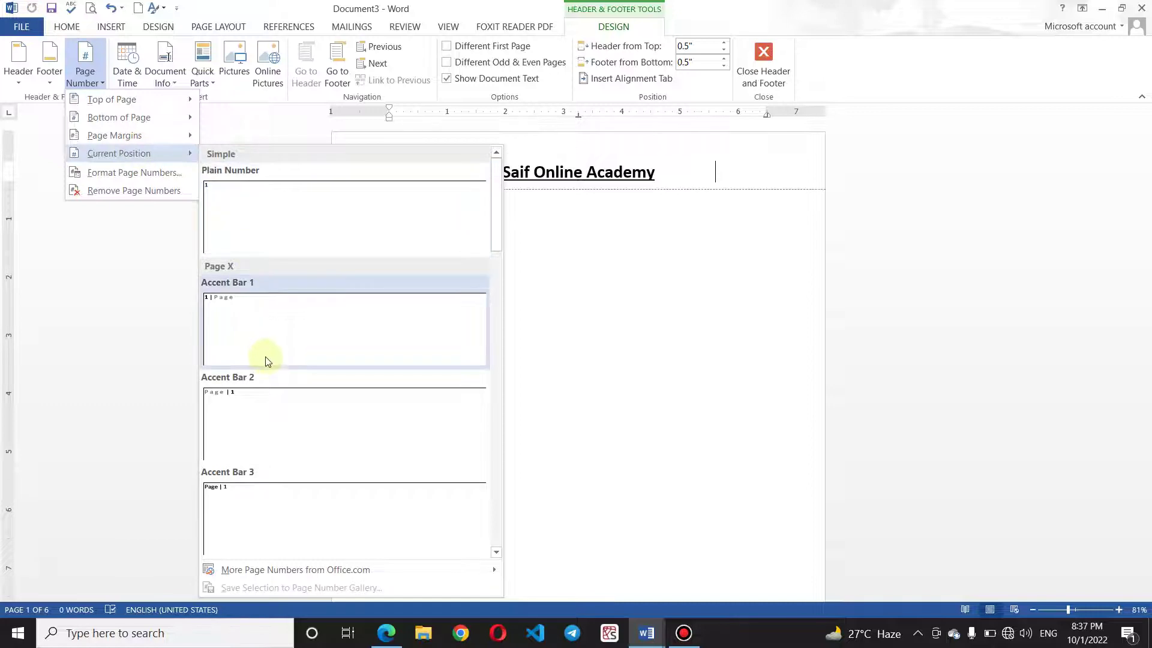
{"action": "left_click", "coordinate": [267, 361]}
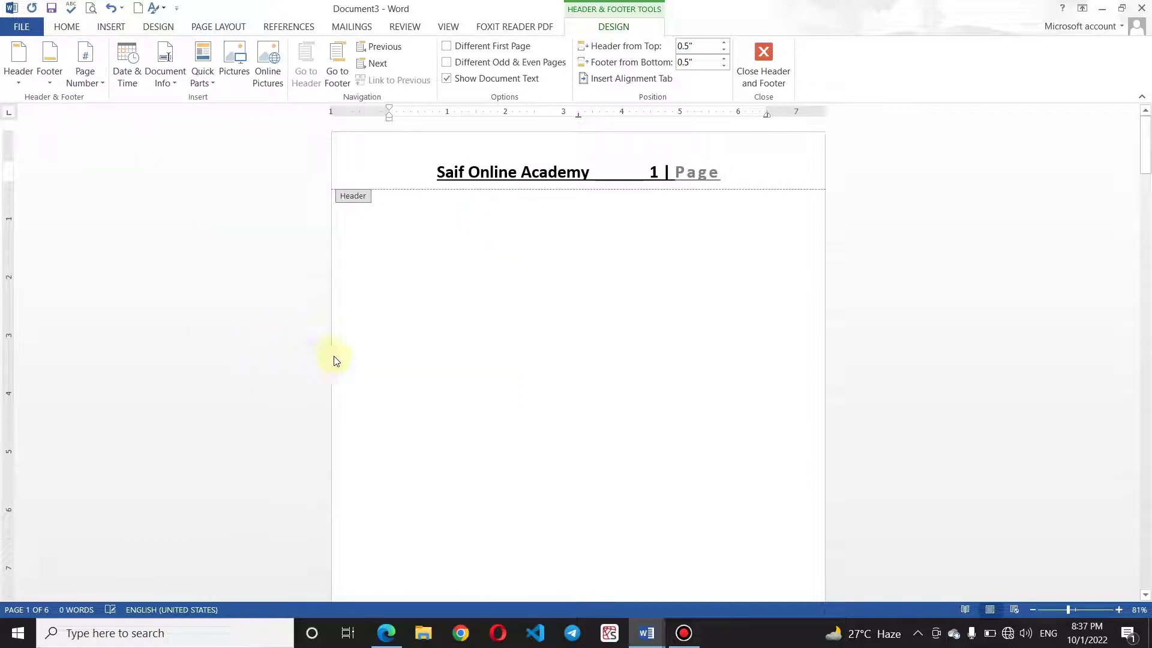
{"action": "left_click", "coordinate": [85, 83]}
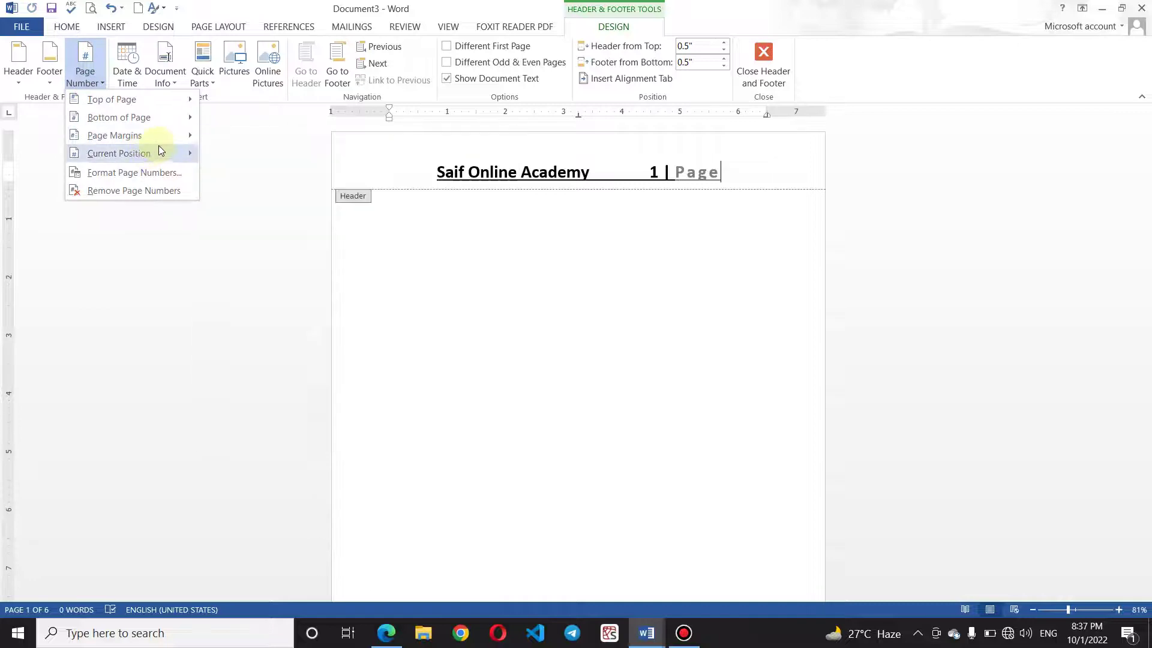
{"action": "left_click", "coordinate": [517, 146]}
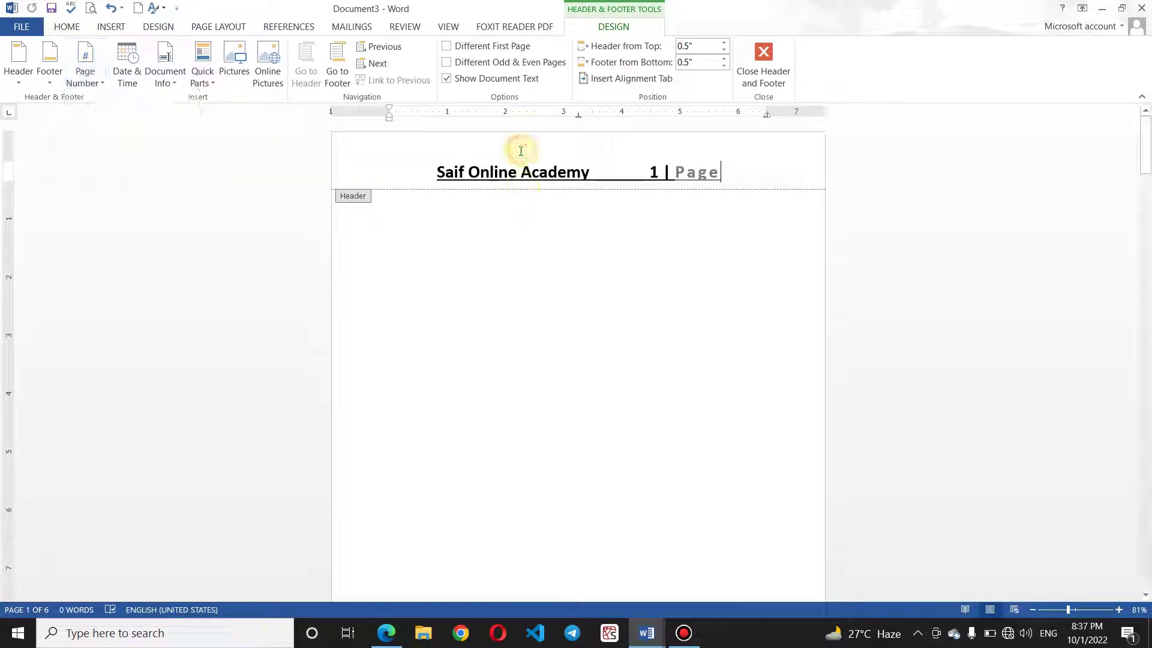
{"action": "double_click", "coordinate": [535, 379]}
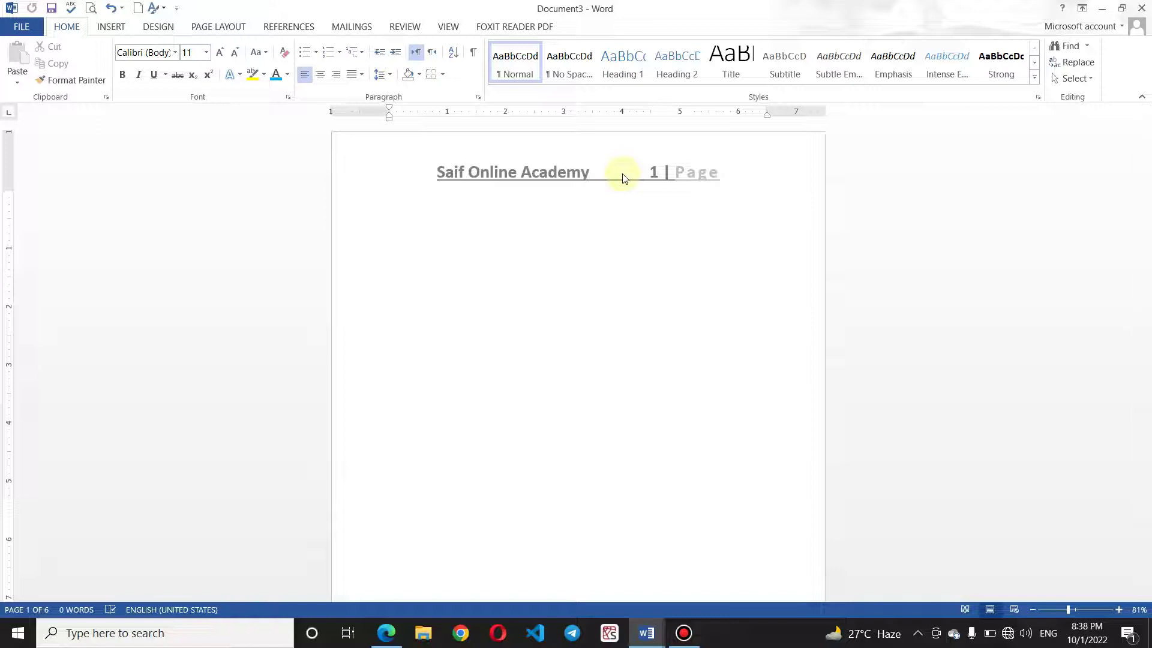
Preview the built-in footer designs without choosing one, then show the bottom-of-page number designs
{"action": "left_click", "coordinate": [110, 26]}
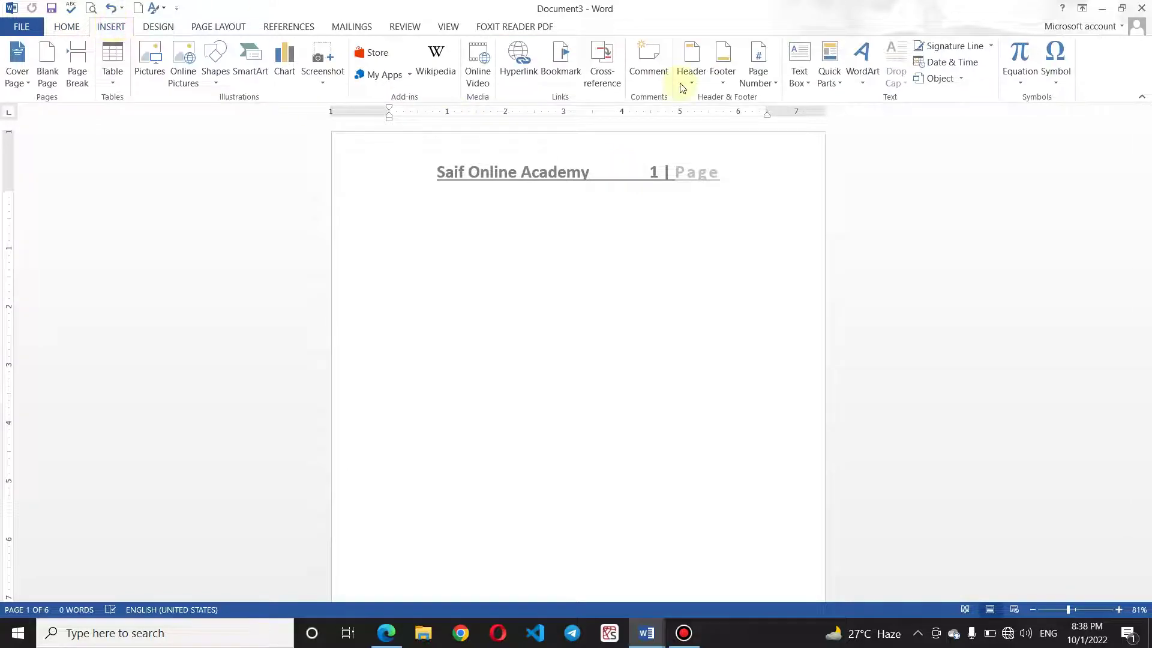
{"action": "left_click", "coordinate": [729, 77]}
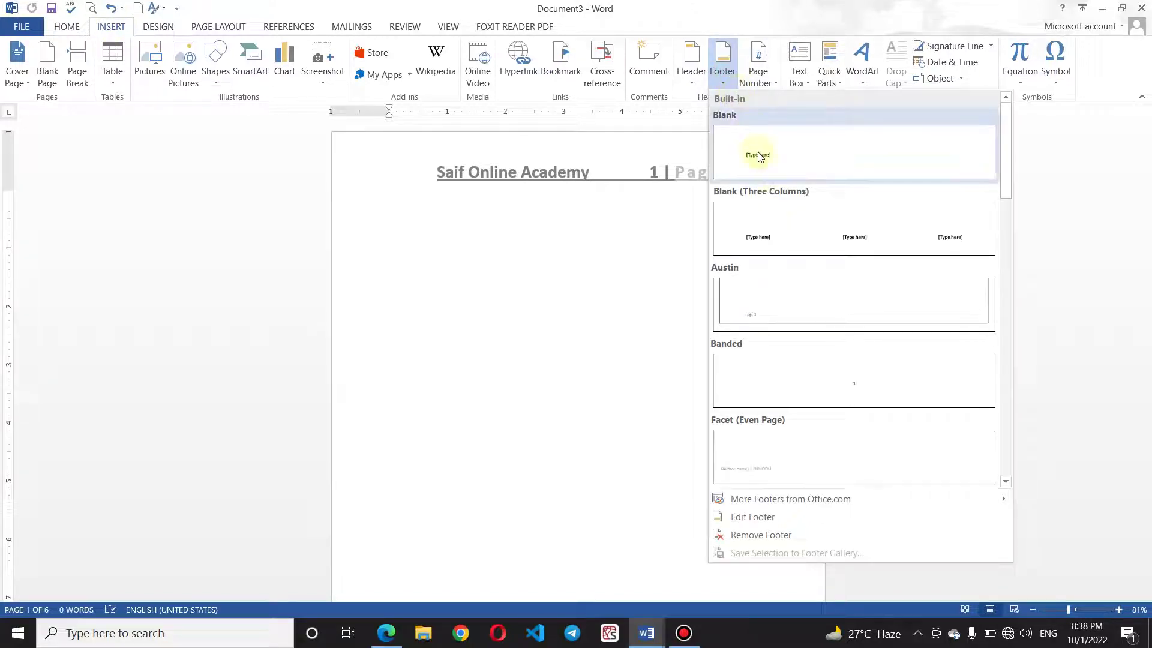
{"action": "left_click", "coordinate": [1006, 347]}
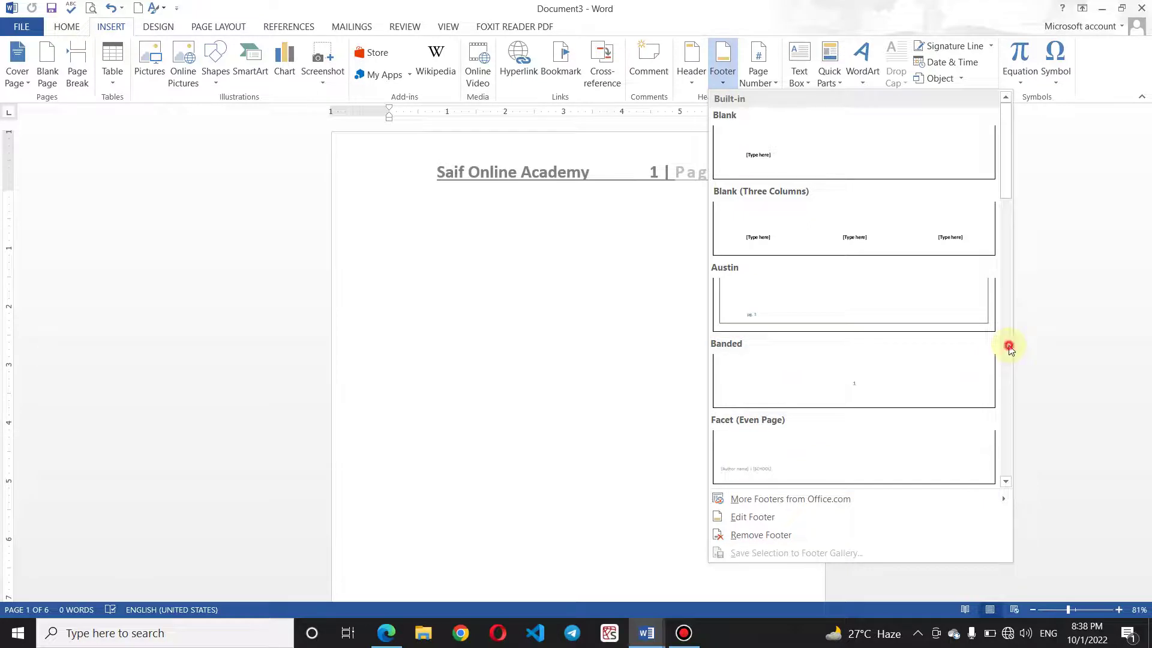
{"action": "left_click", "coordinate": [1008, 411]}
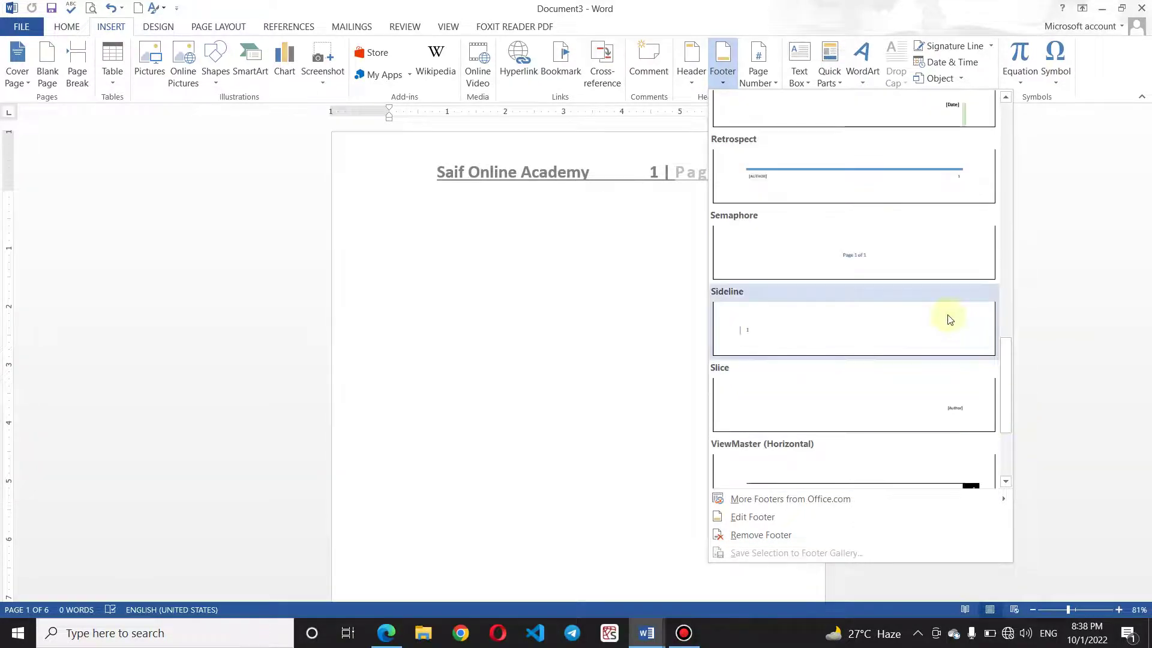
{"action": "left_click", "coordinate": [1001, 455]}
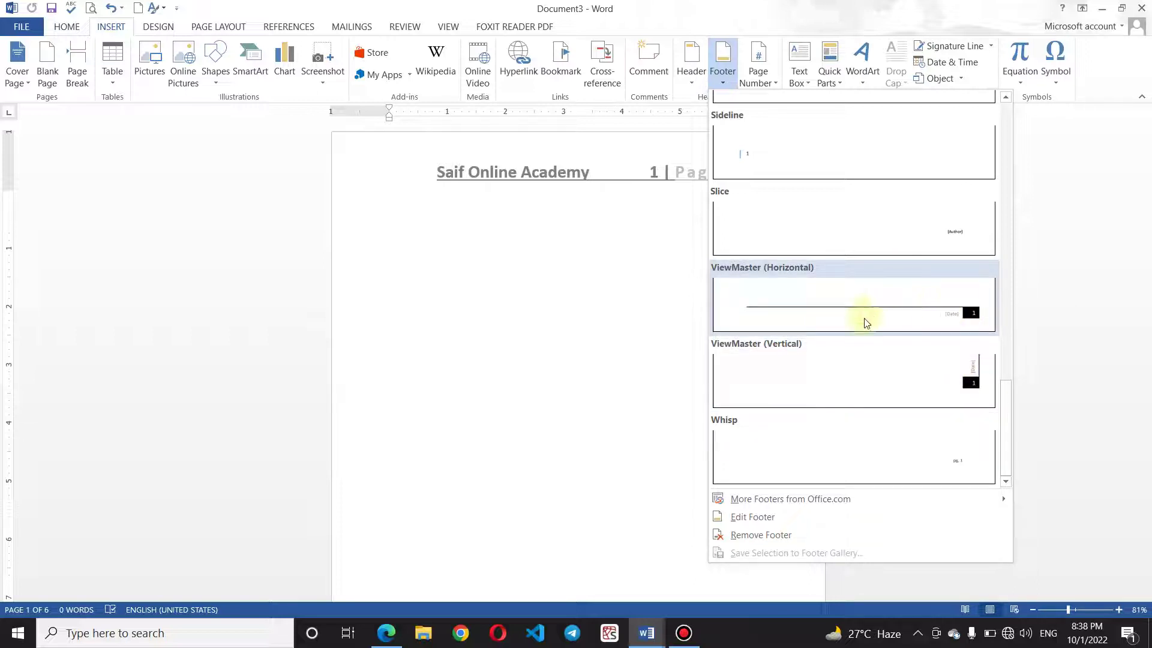
{"action": "left_click", "coordinate": [552, 299]}
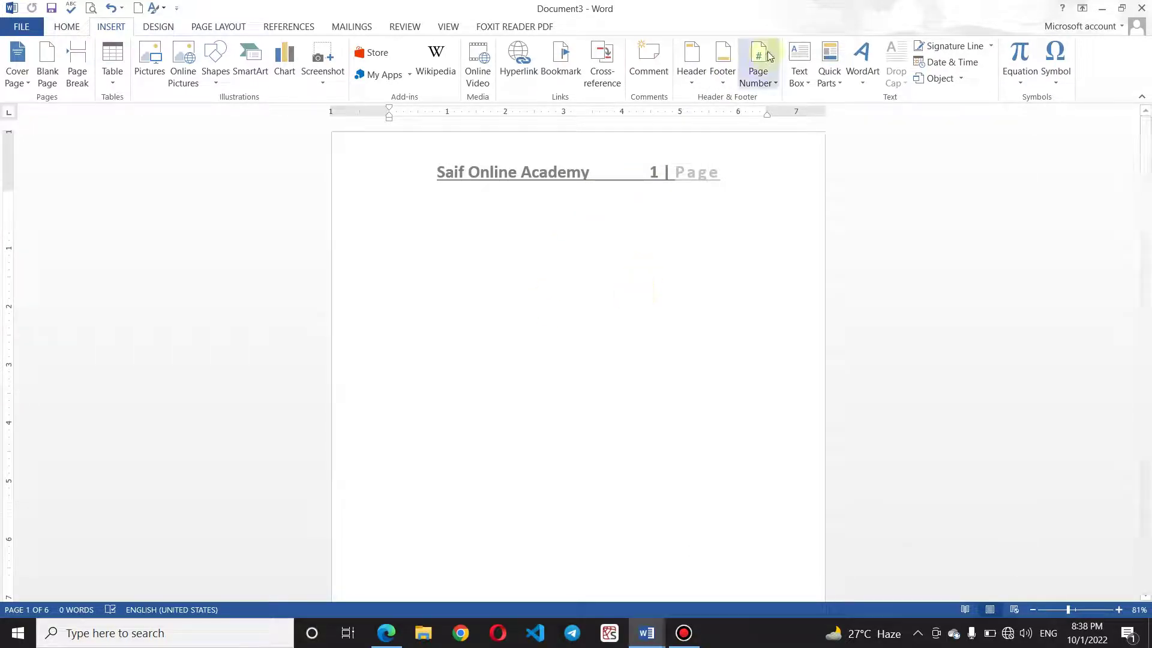
{"action": "left_click", "coordinate": [772, 76]}
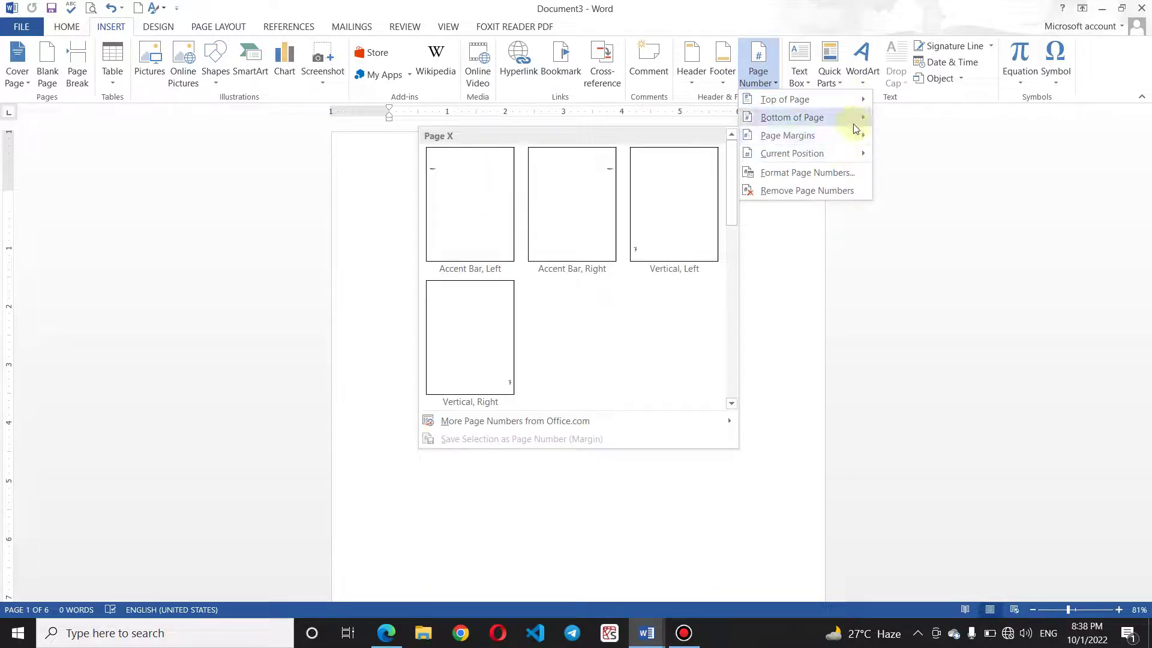
{"action": "mouse_move", "coordinate": [792, 117]}
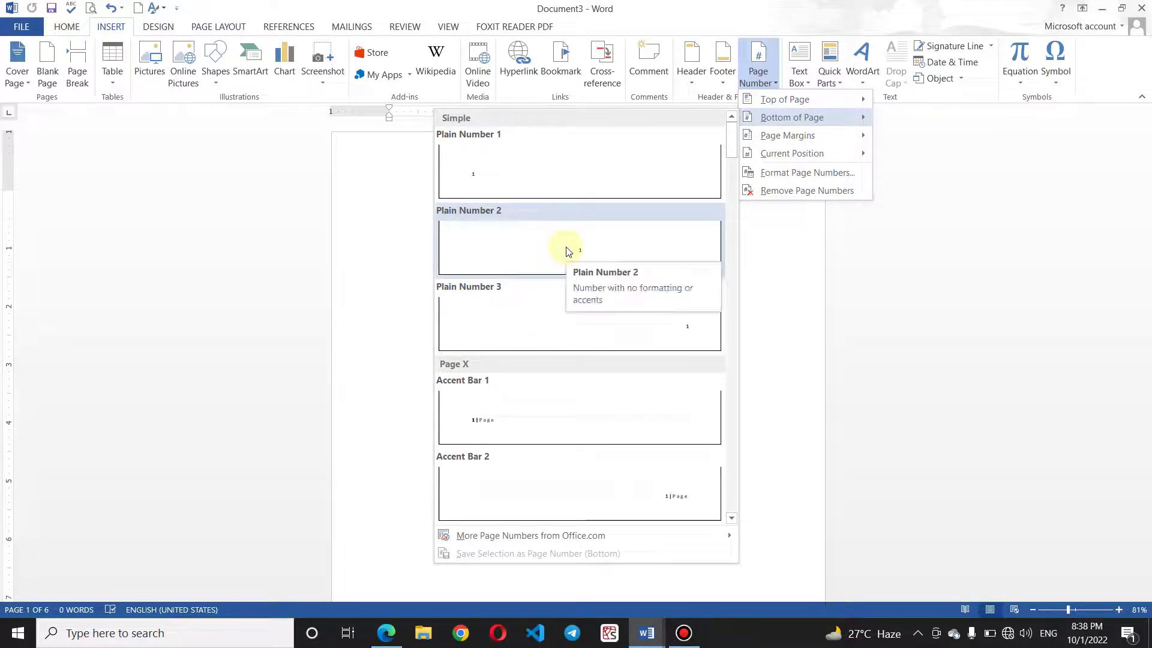
Add a right-aligned Accent Bar 2 '1 | Page' number to the footer and return to the body
{"action": "left_click", "coordinate": [668, 491]}
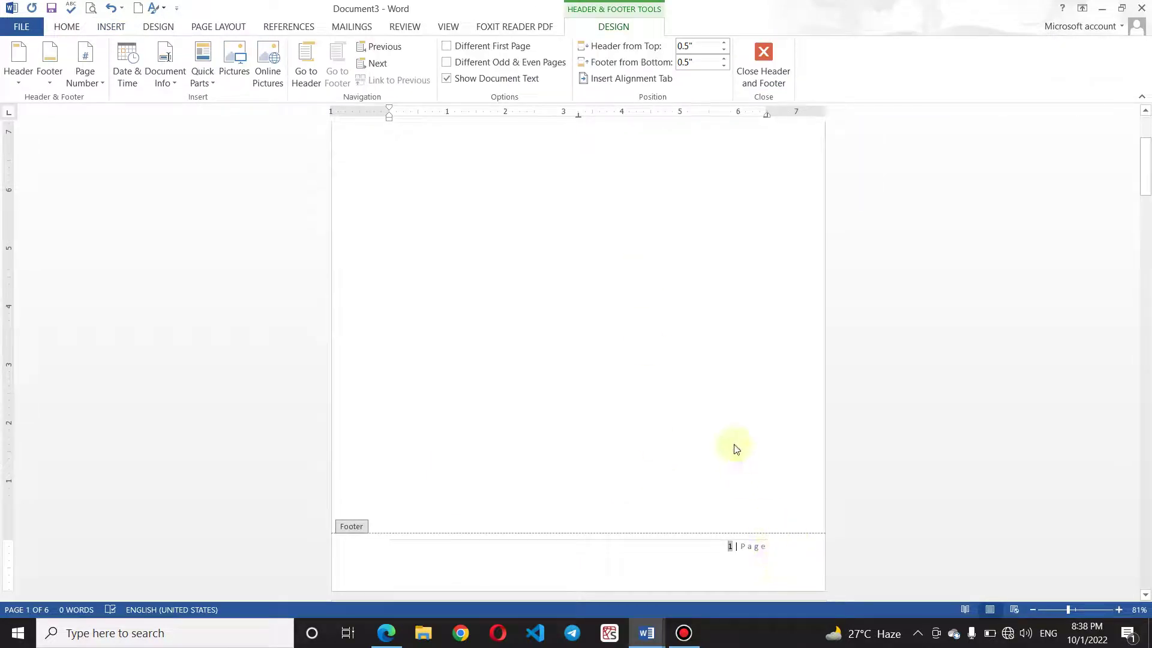
{"action": "left_click", "coordinate": [110, 27]}
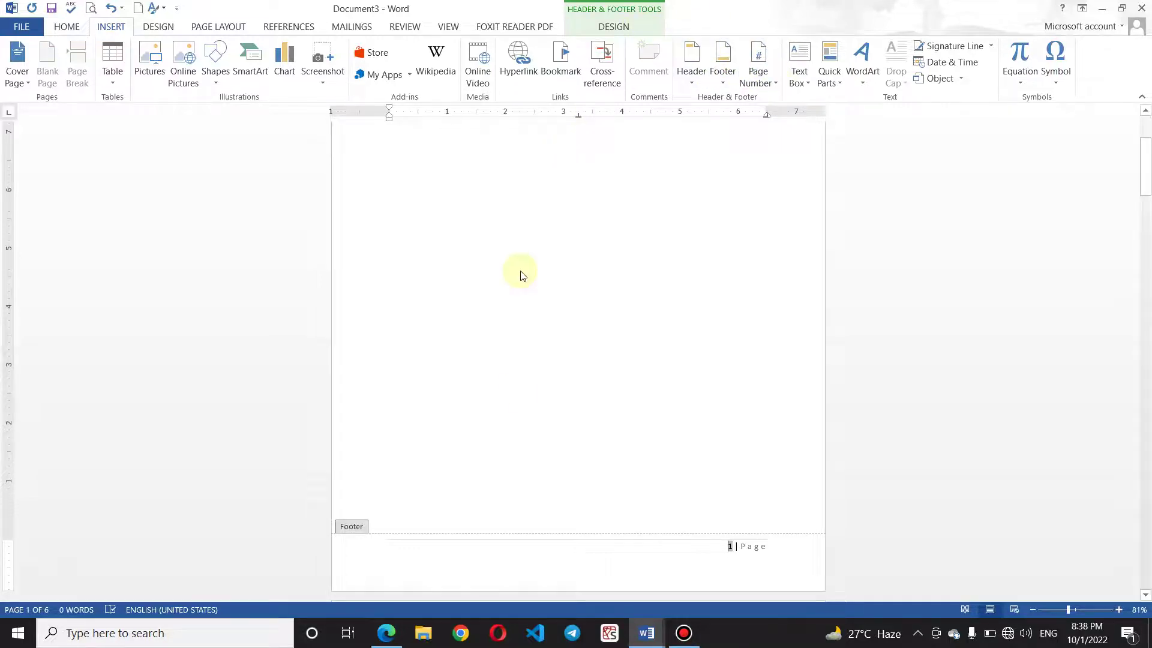
{"action": "left_click", "coordinate": [630, 35]}
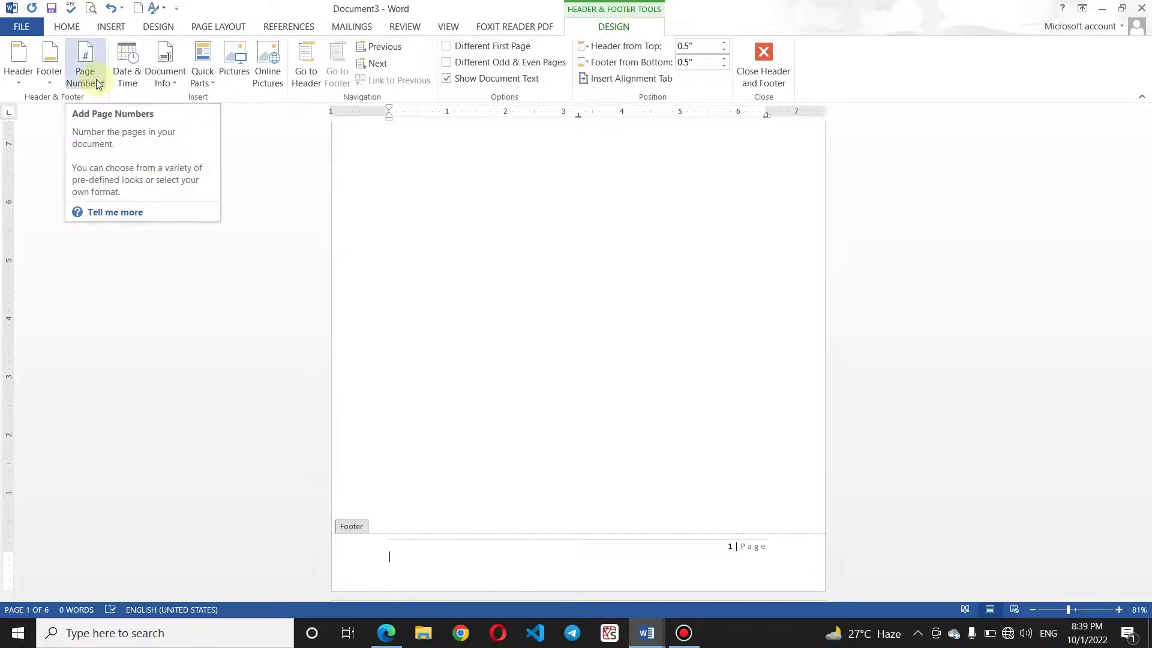
{"action": "double_click", "coordinate": [548, 265]}
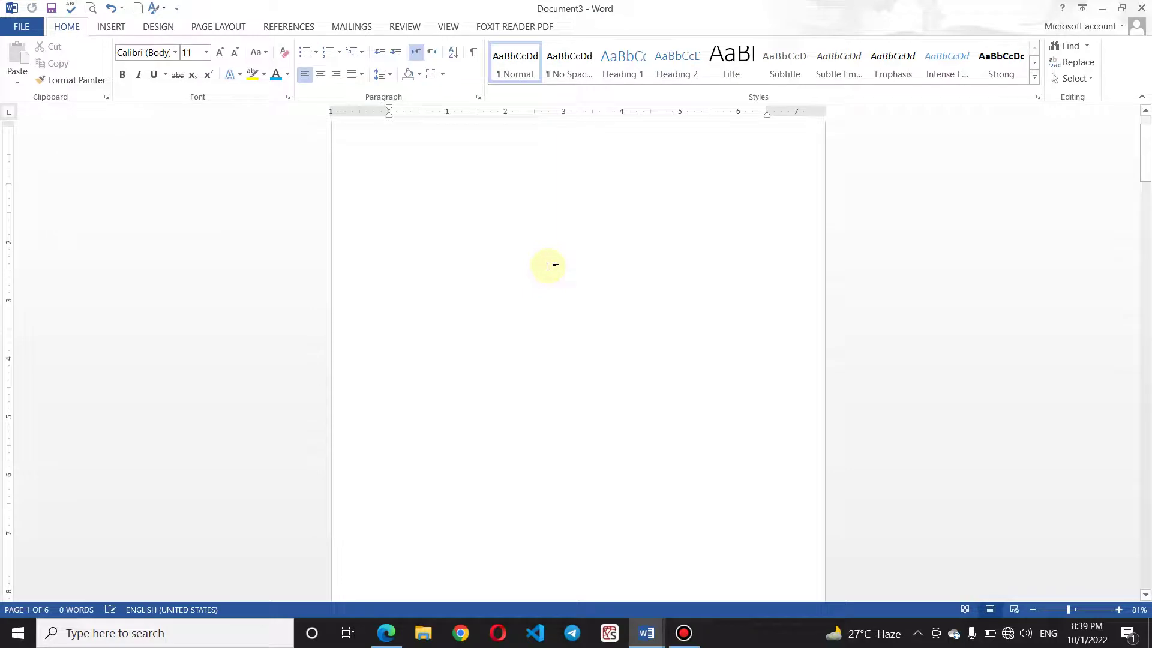
{"action": "left_click", "coordinate": [114, 26]}
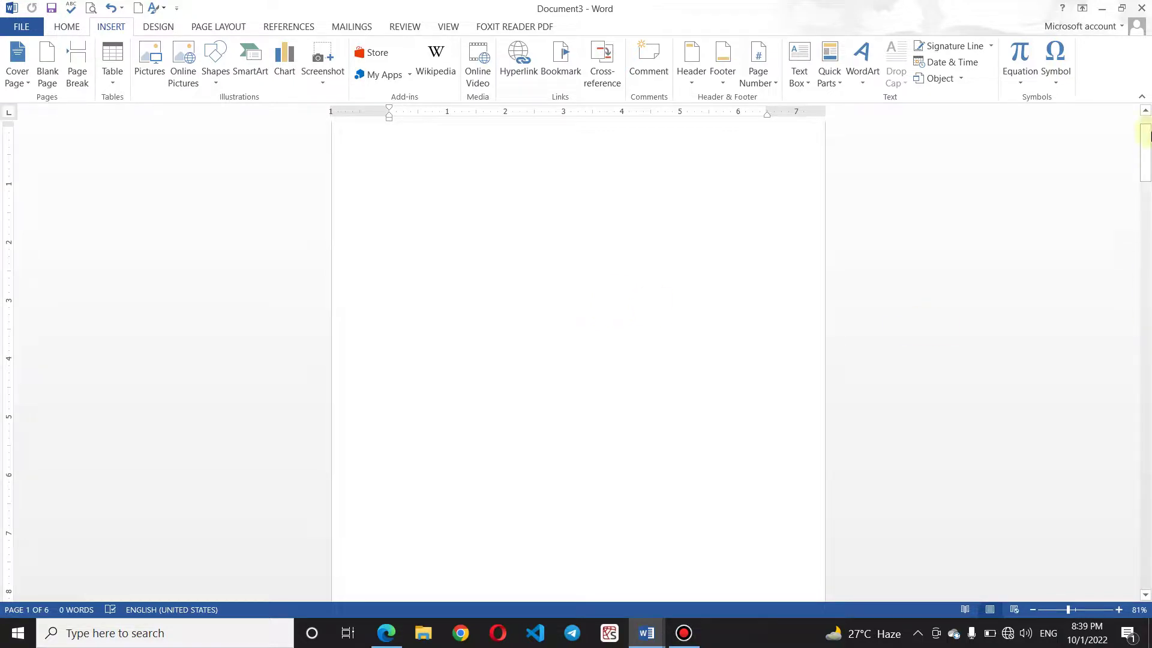
{"action": "mouse_move", "coordinate": [1145, 142]}
{"action": "left_mouse_down"}
{"action": "mouse_move", "coordinate": [1144, 101]}
{"action": "mouse_move", "coordinate": [1145, 183]}
{"action": "left_mouse_up"}
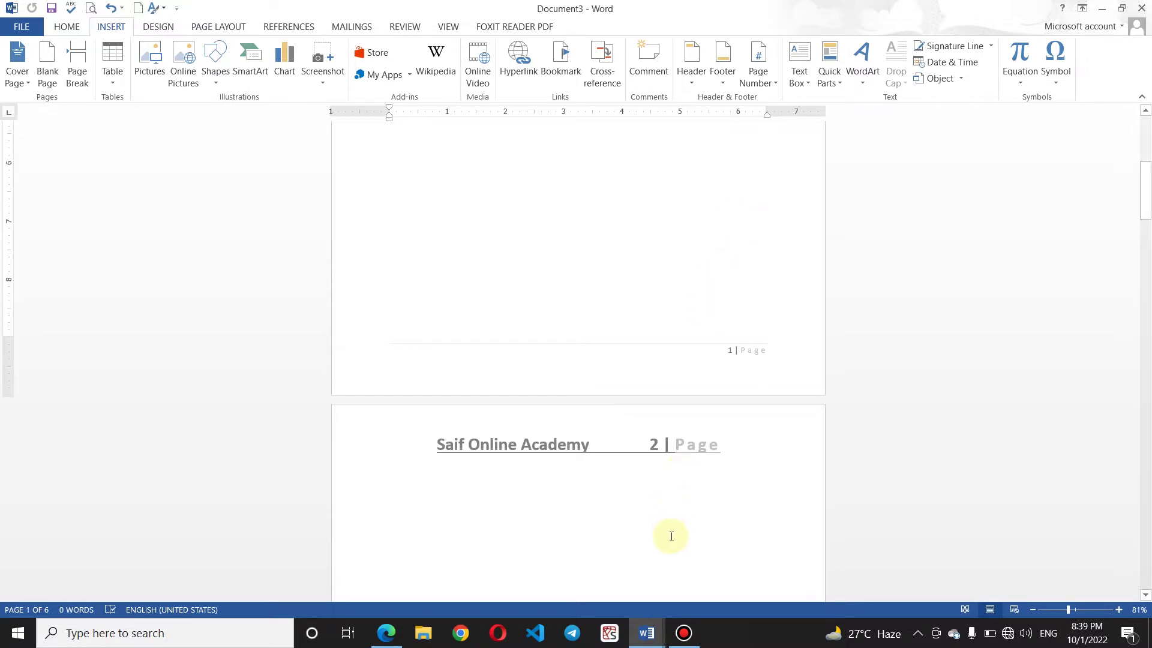
{"action": "left_click", "coordinate": [686, 633]}
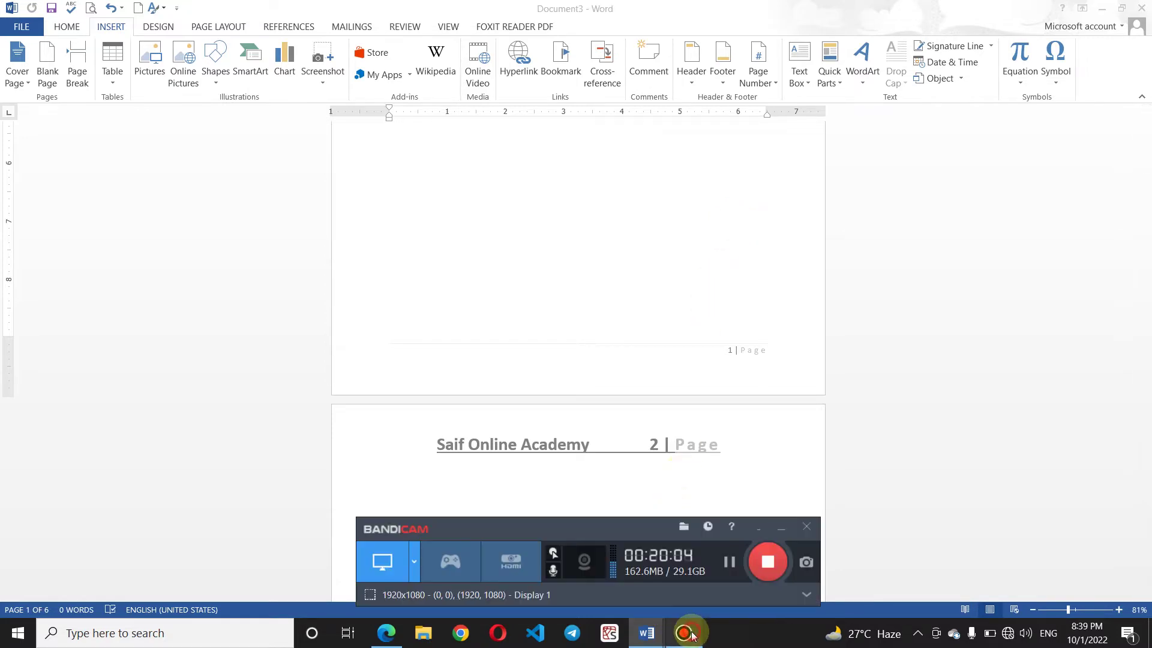